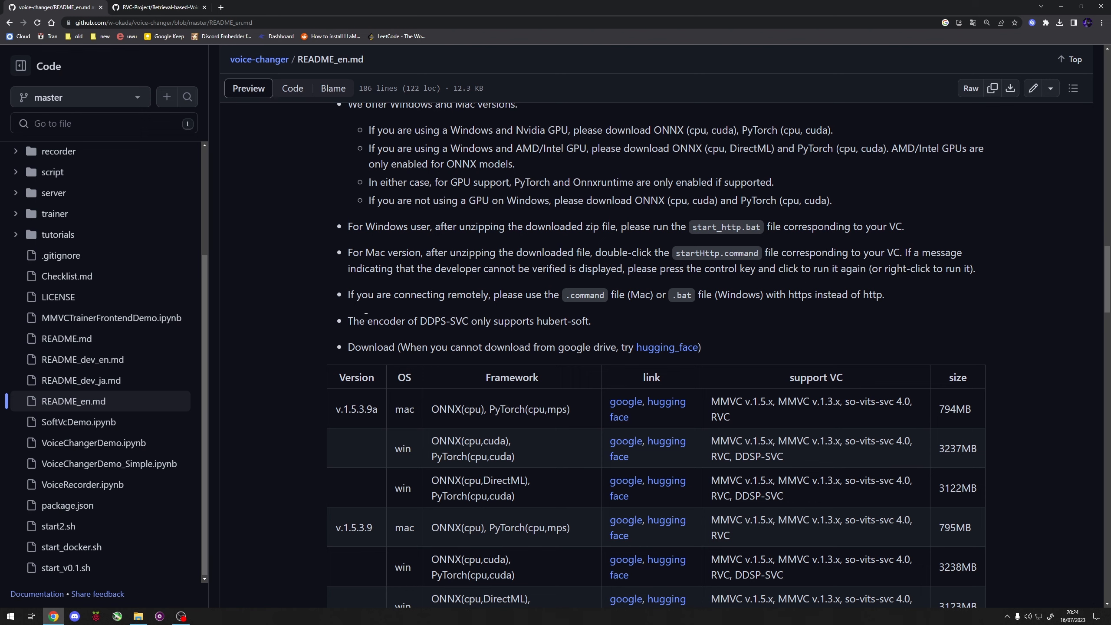
Step: Review the package downloads and the Docker or Anaconda setup section of the voice-changer README_en.md
scroll(366, 316, "down", 13)
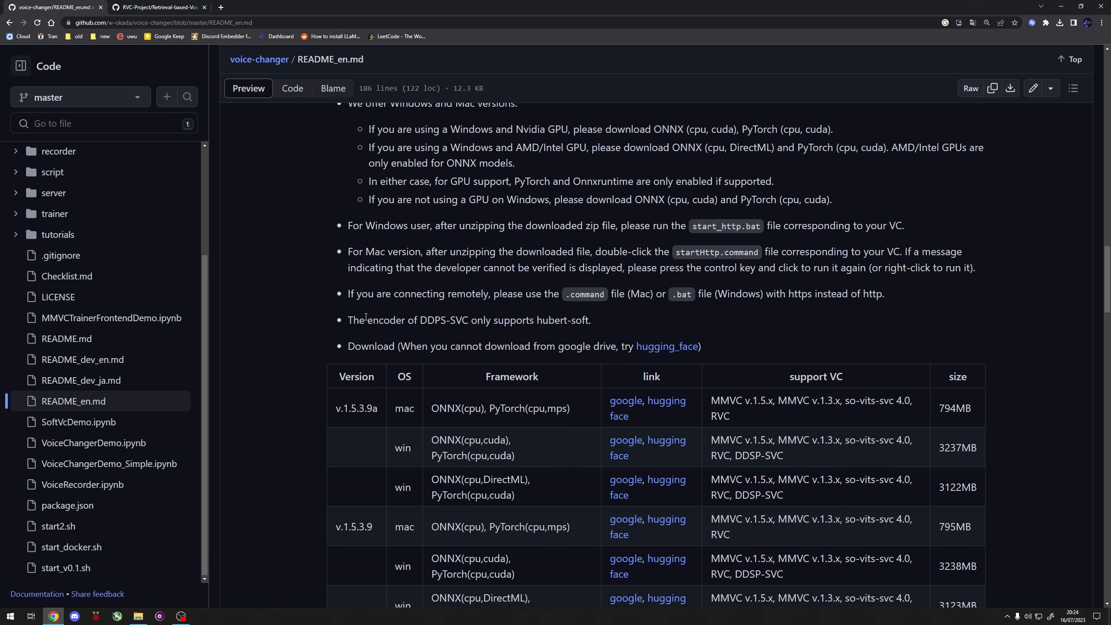
scroll(365, 316, "down", 5)
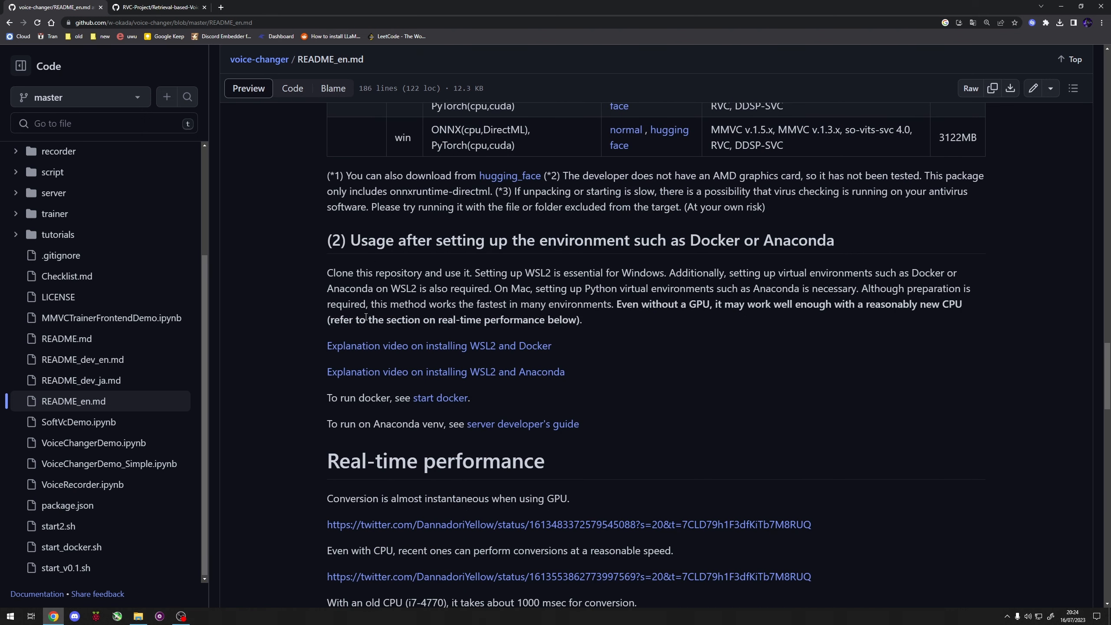
scroll(366, 317, "down", 2)
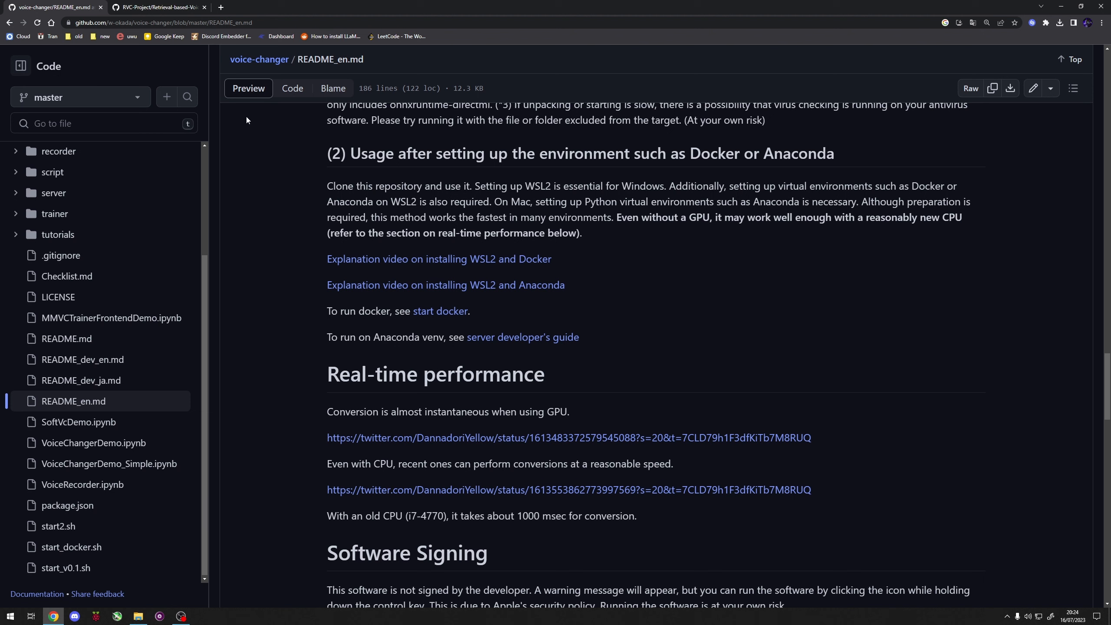
Step: Look over the Retrieval-based-Voice-Conversion-WebUI repository and get RVC-beta.7z from the project's Hugging Face file list
key("ctrl+Tab")
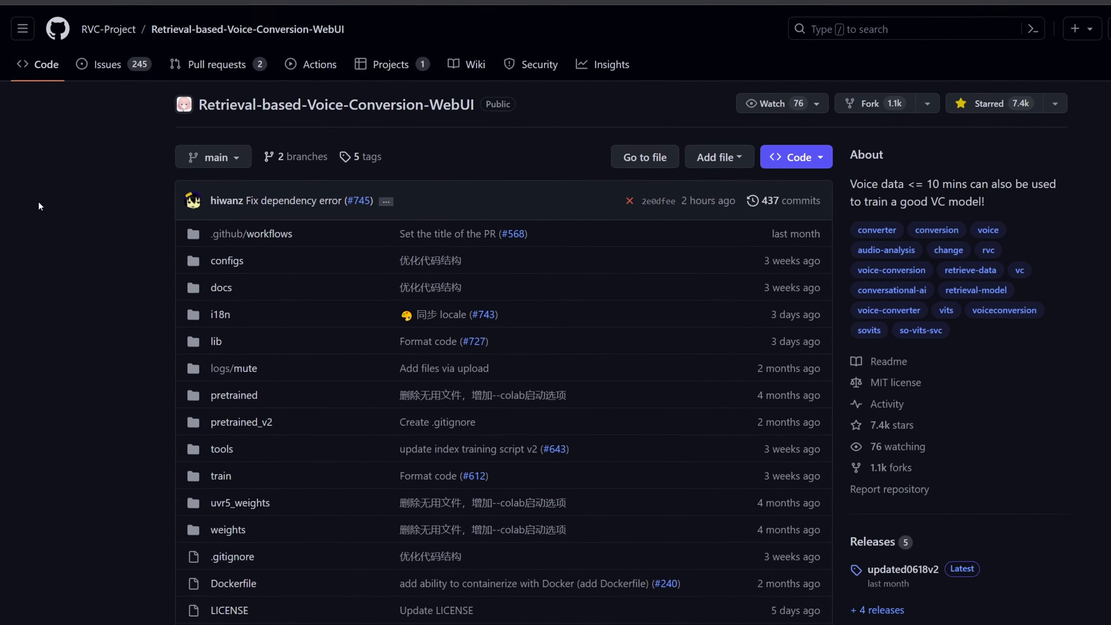
scroll(961, 307, "down", 15)
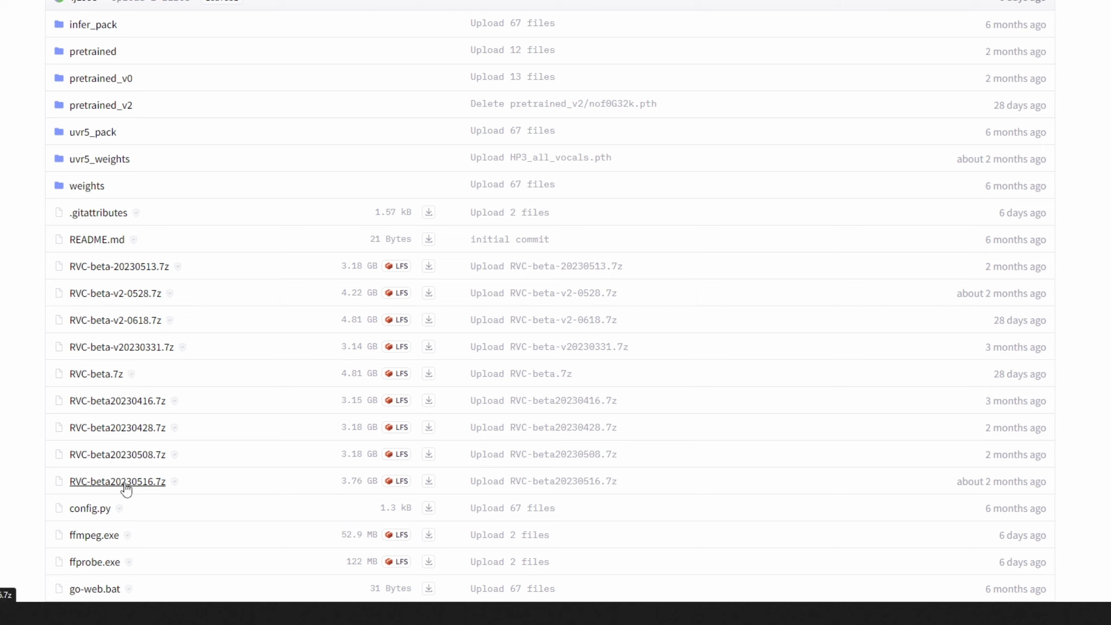
left_click(95, 375)
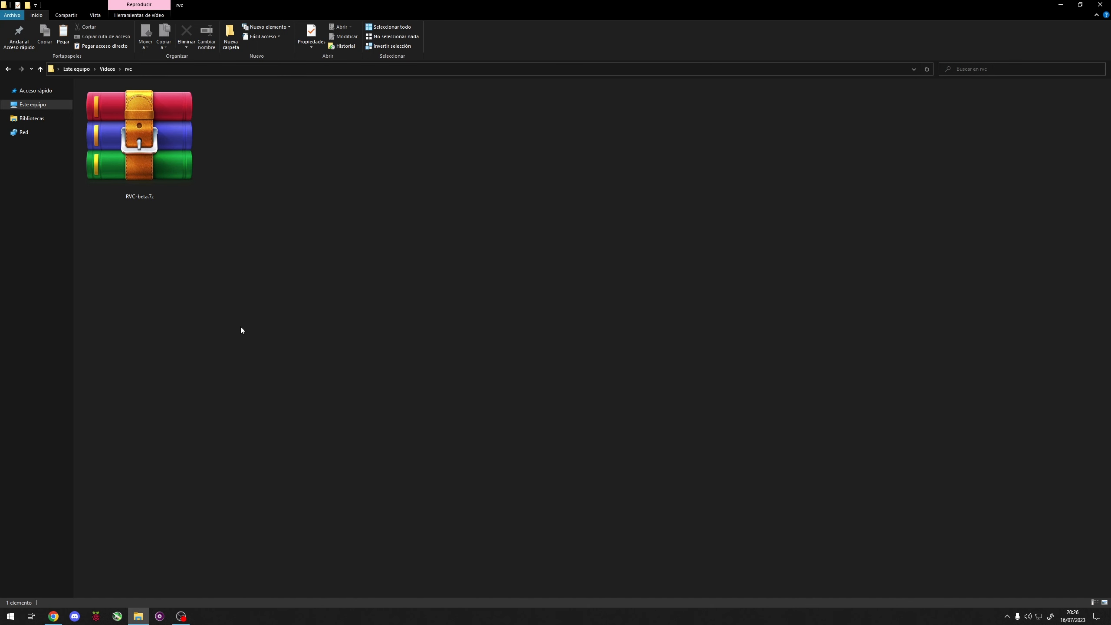
Step: Extract RVC-beta.7z directly into the rvc folder and permanently delete the archive
left_click(160, 175)
right_click(158, 173)
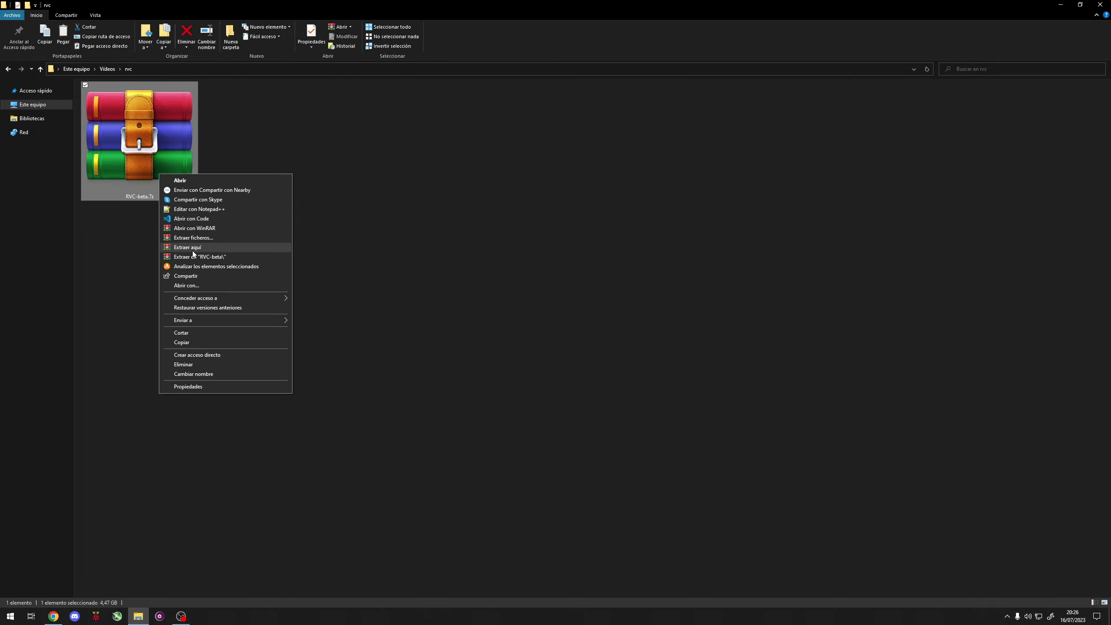
left_click(192, 251)
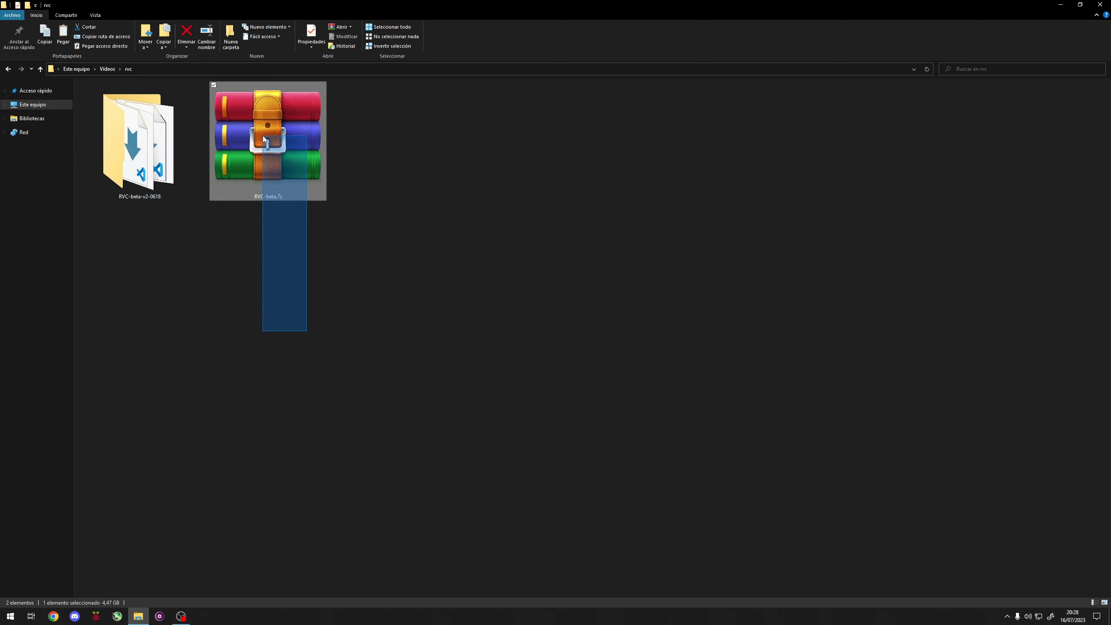
key("shift+Delete")
key("Return")
Step: Open i18n.py from the extracted RVC-beta-v2-0618 folder in the code editor
double_click(136, 151)
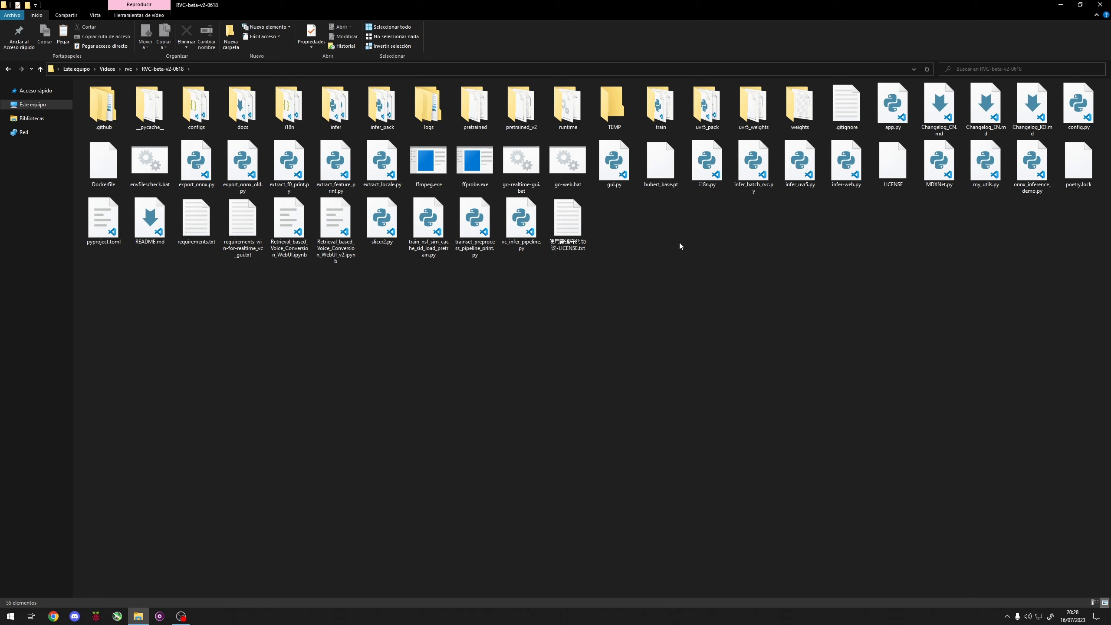
left_click(704, 186)
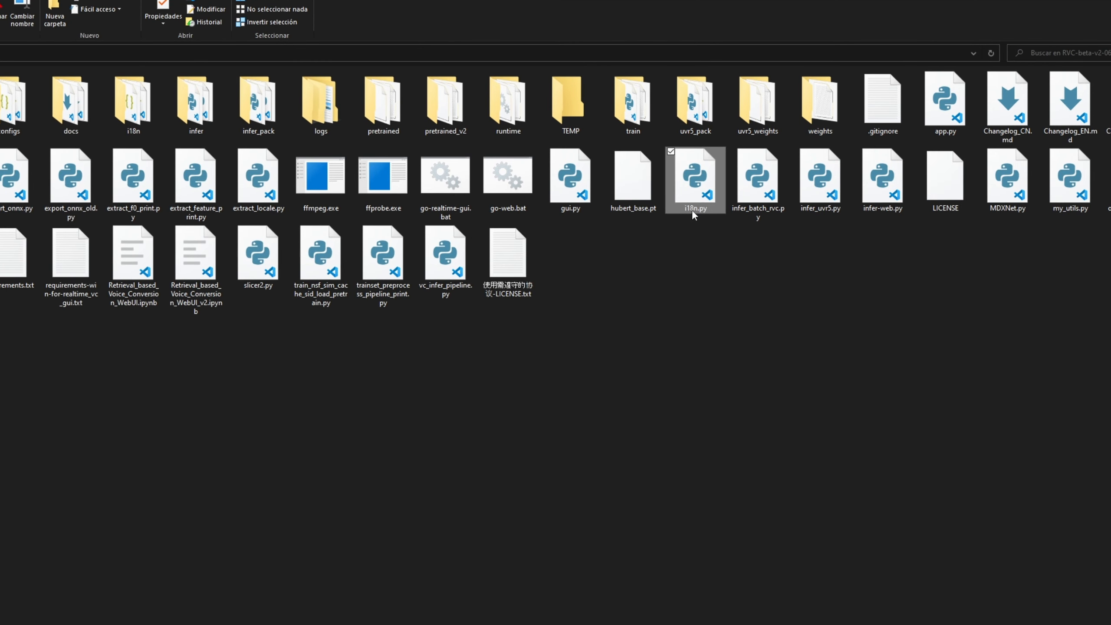
right_click(702, 202)
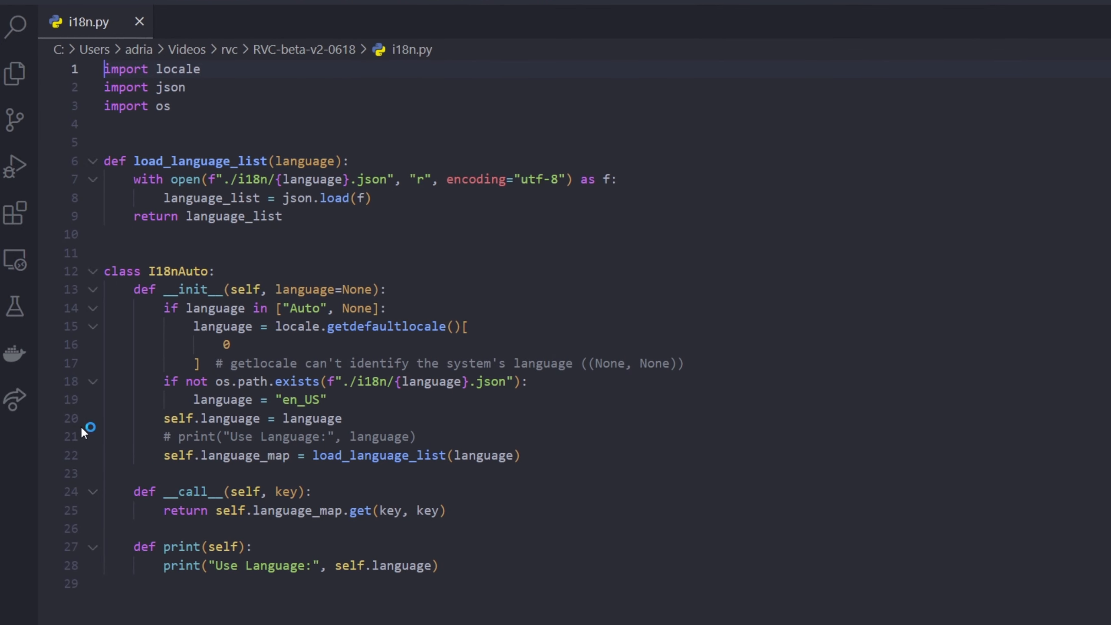
Step: Insert the line language = "en_US" directly above self.language = language, outside the if block in __init__
left_click_drag(105, 399, 192, 399)
key("ctrl+c")
left_click(369, 399)
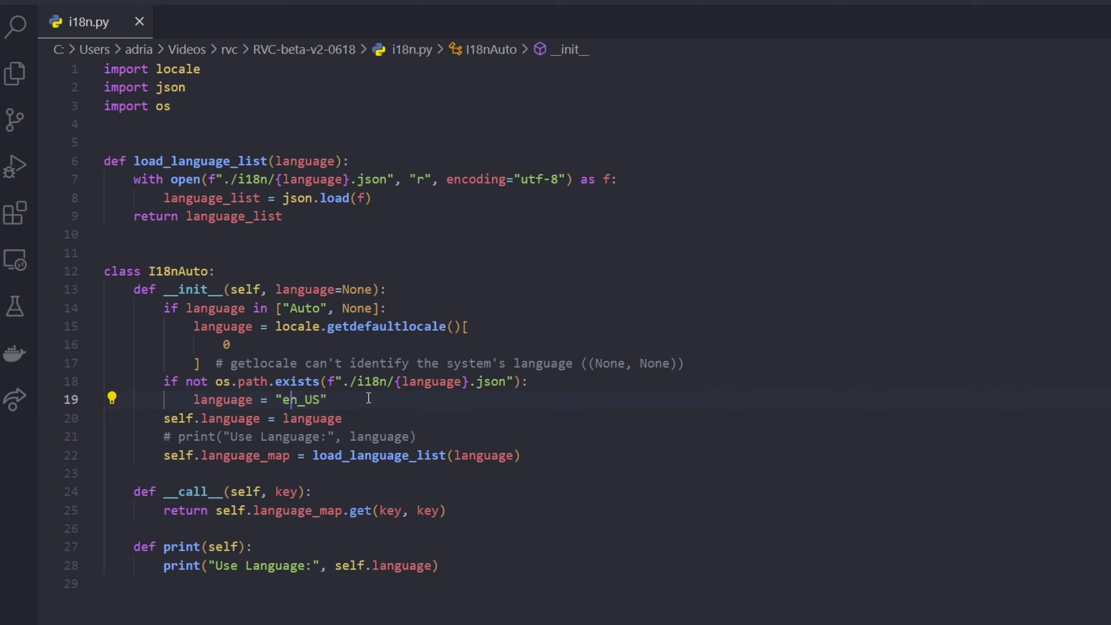
key("Return")
key("BackSpace")
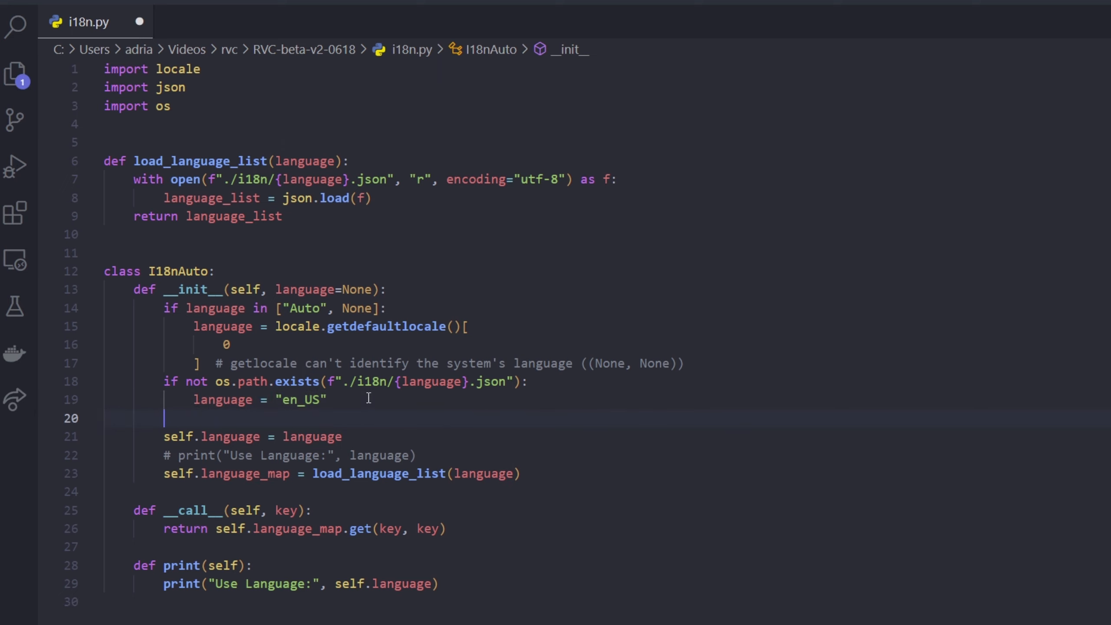
key("ctrl+v")
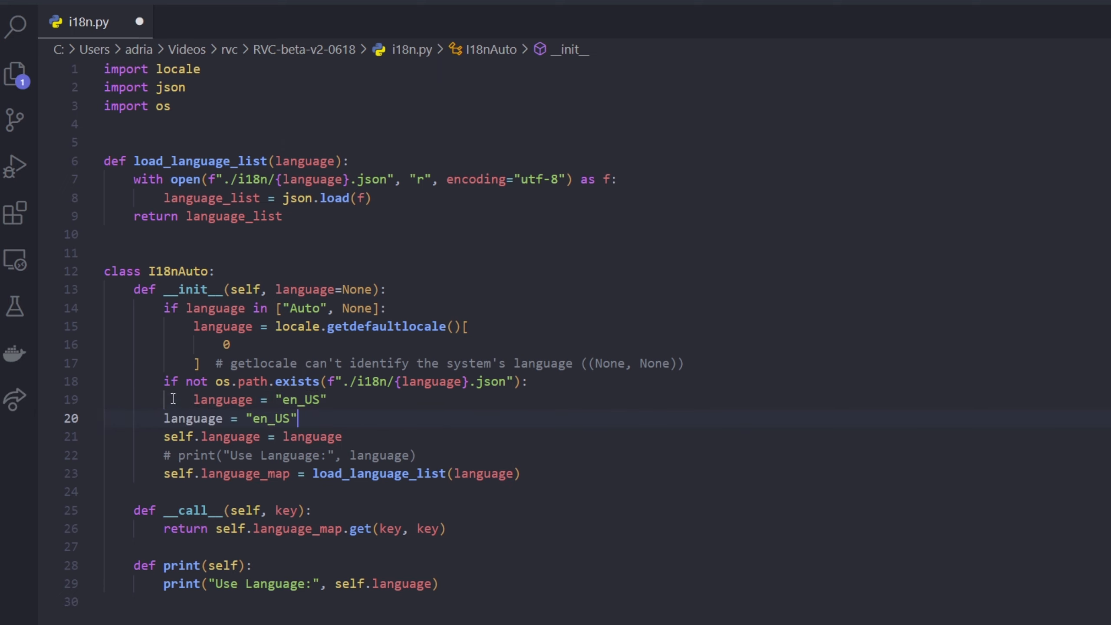
Step: Check the added language line, save i18n.py and close the code editor
left_click(166, 422)
left_click_drag(166, 422, 217, 439)
double_click(214, 436)
left_click(216, 435)
left_click(302, 402)
left_click_drag(301, 418, 161, 421)
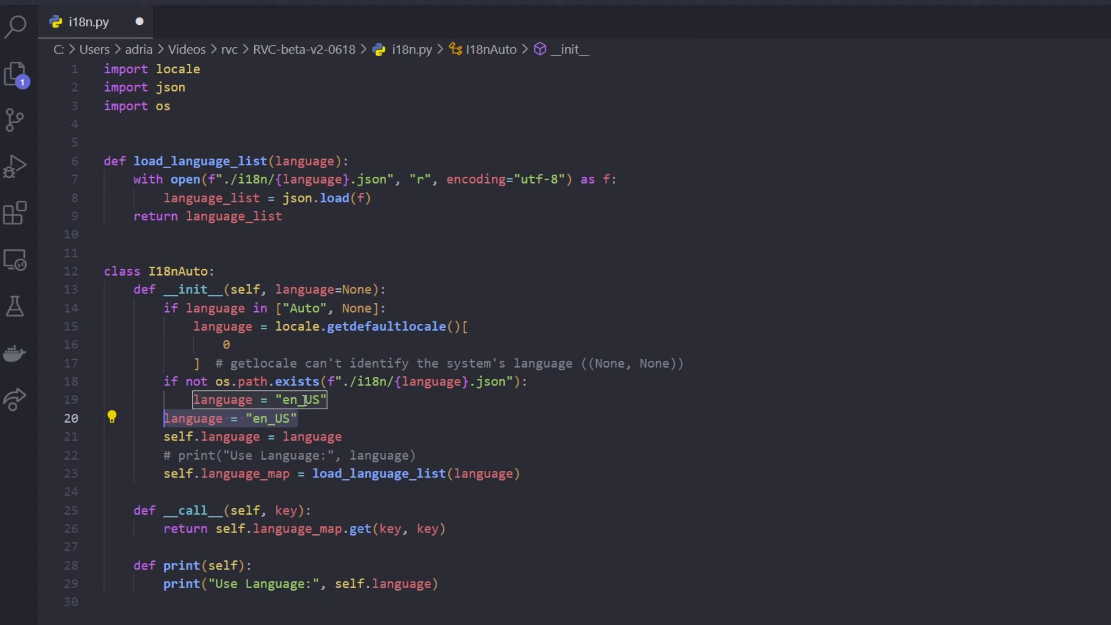
key("ctrl+s")
left_click(1100, 5)
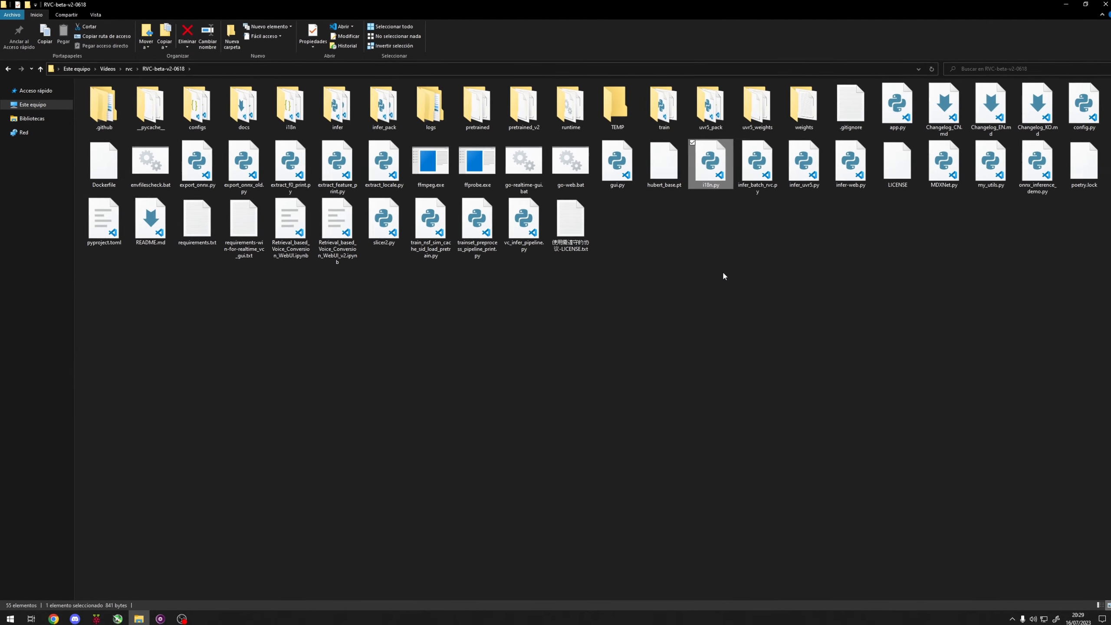
Step: Launch the RVC web interface by running go-web.bat from the RVC-beta-v2-0618 folder
left_click(719, 271)
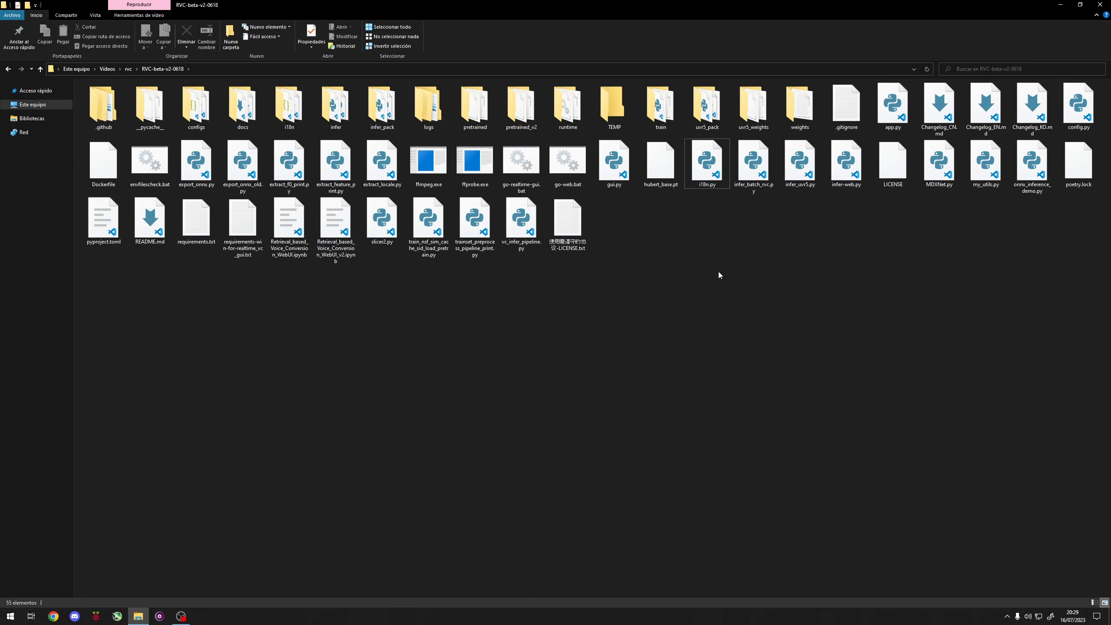
left_click(568, 170)
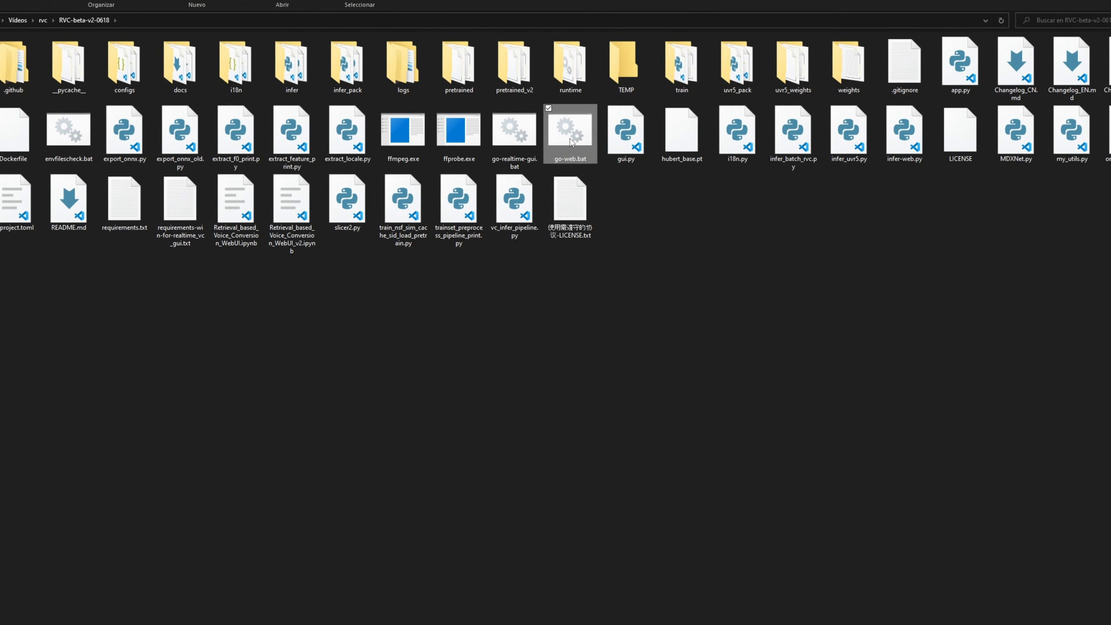
double_click(569, 141)
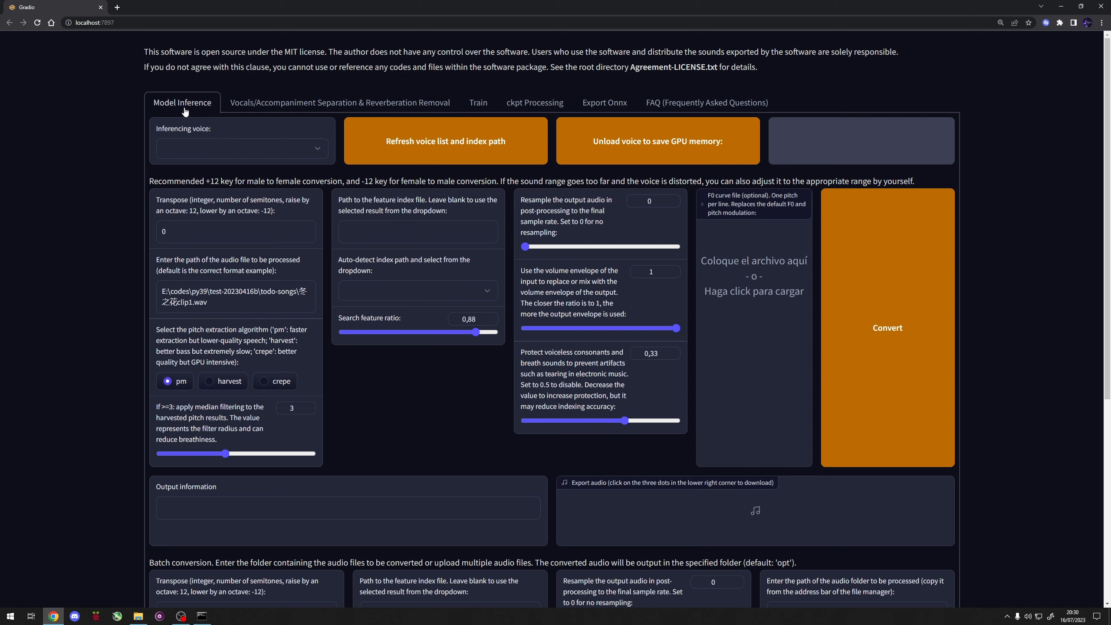
Step: Examine the vocal separation, training and FAQ sections of the web interface, and return to the training settings
left_click(344, 104)
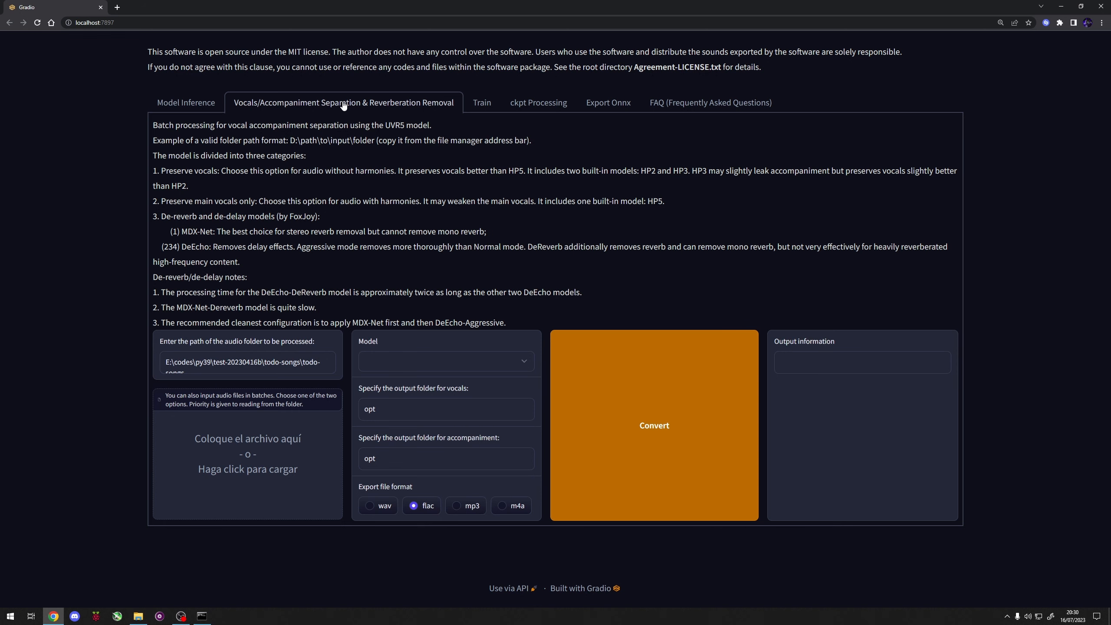
left_click(481, 107)
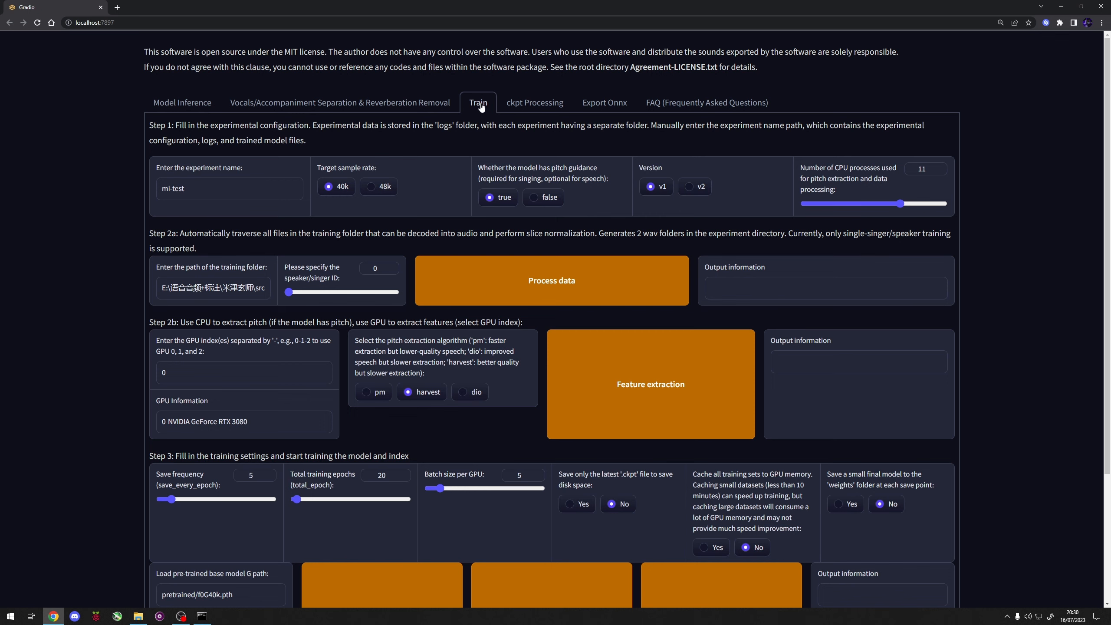
left_click(683, 106)
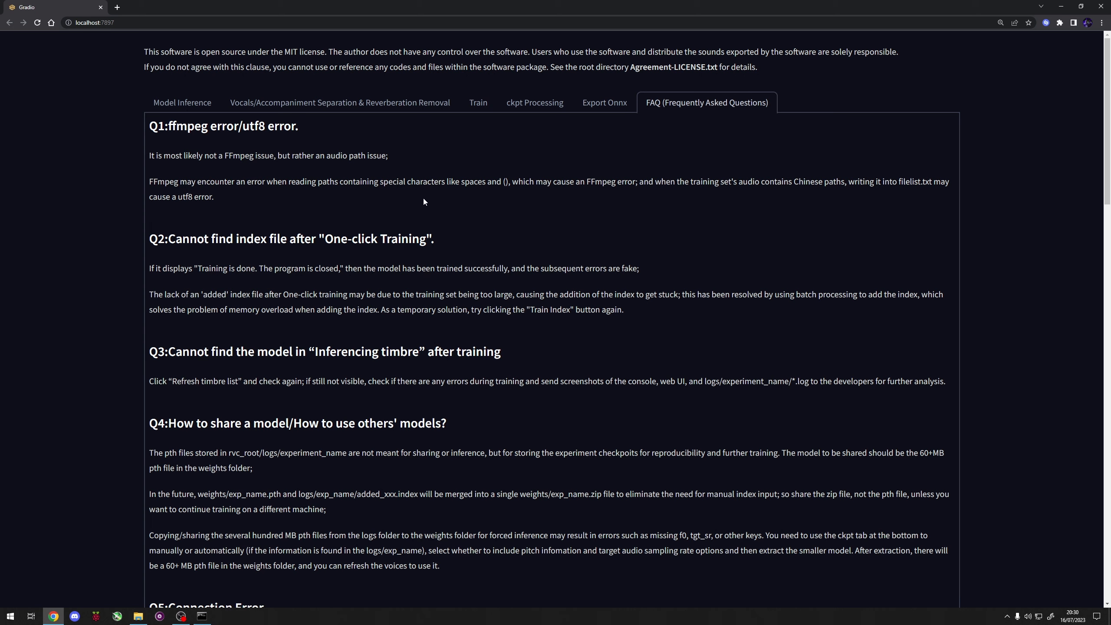
scroll(271, 185, "down", 8)
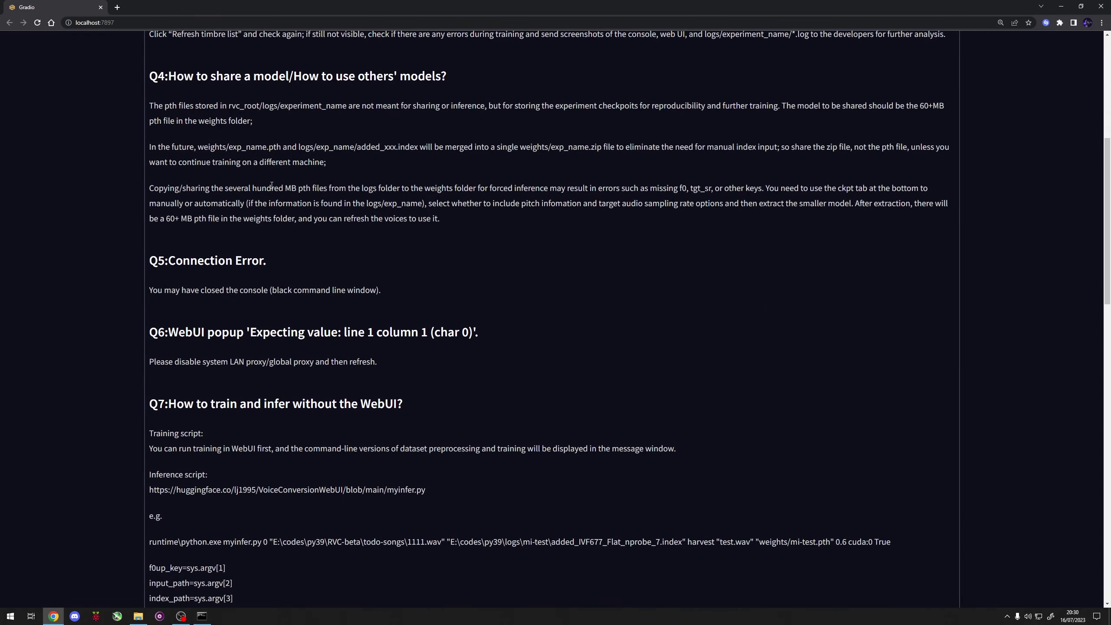
scroll(271, 186, "down", 10)
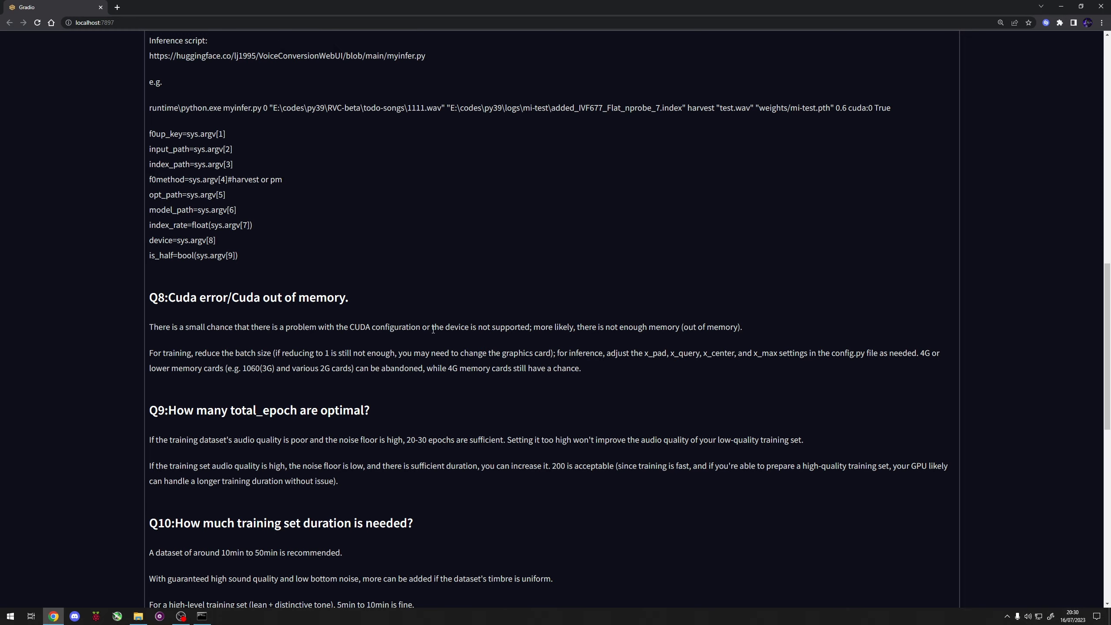
scroll(481, 300, "up", 18)
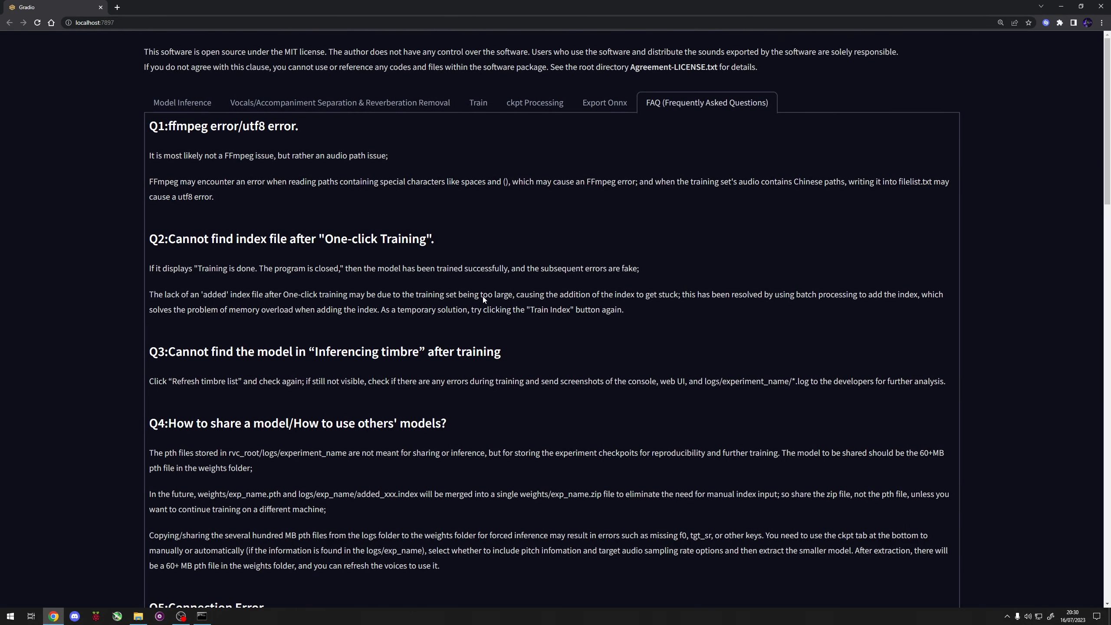
left_click(477, 103)
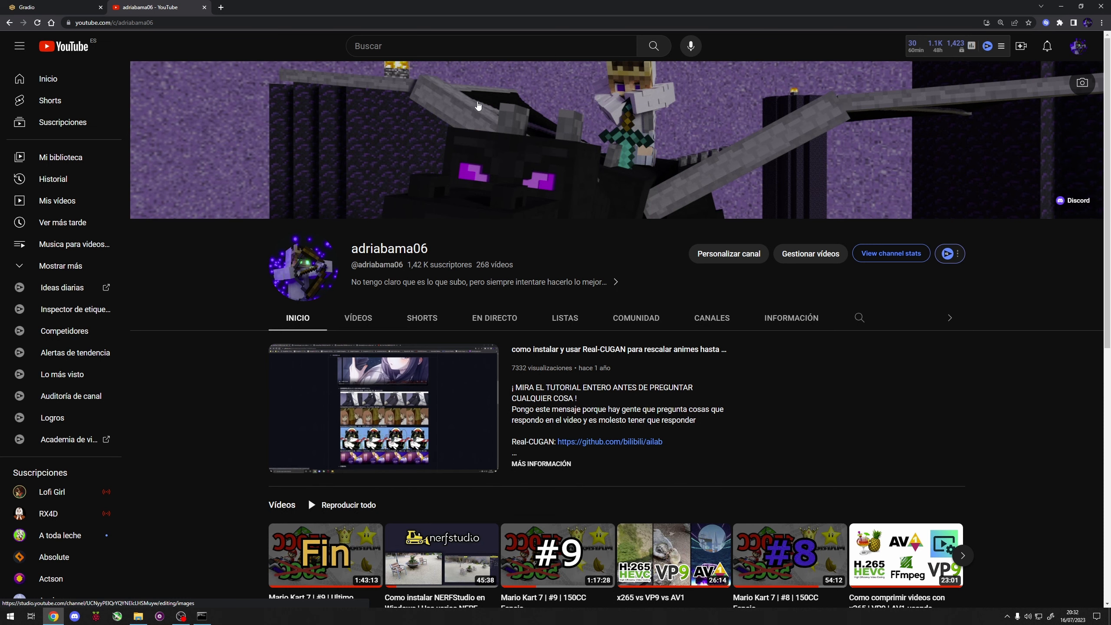
Step: Browse the YouTube channel's uploaded videos and locate the Whisper transcription tutorial
left_click(358, 318)
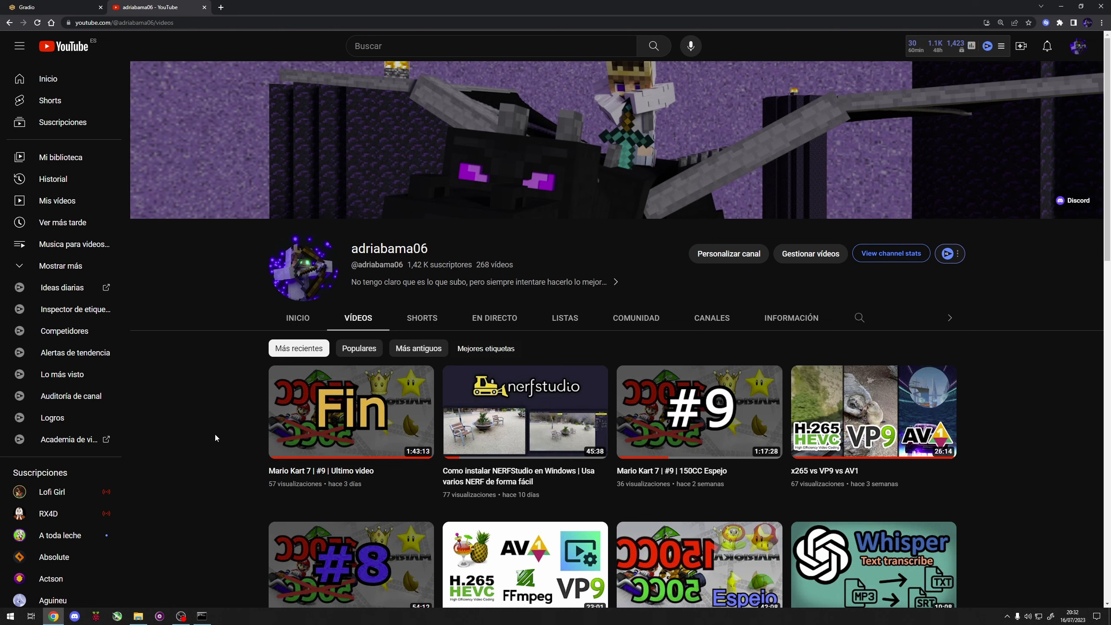
scroll(214, 432, "down", 3)
mouse_move(827, 439)
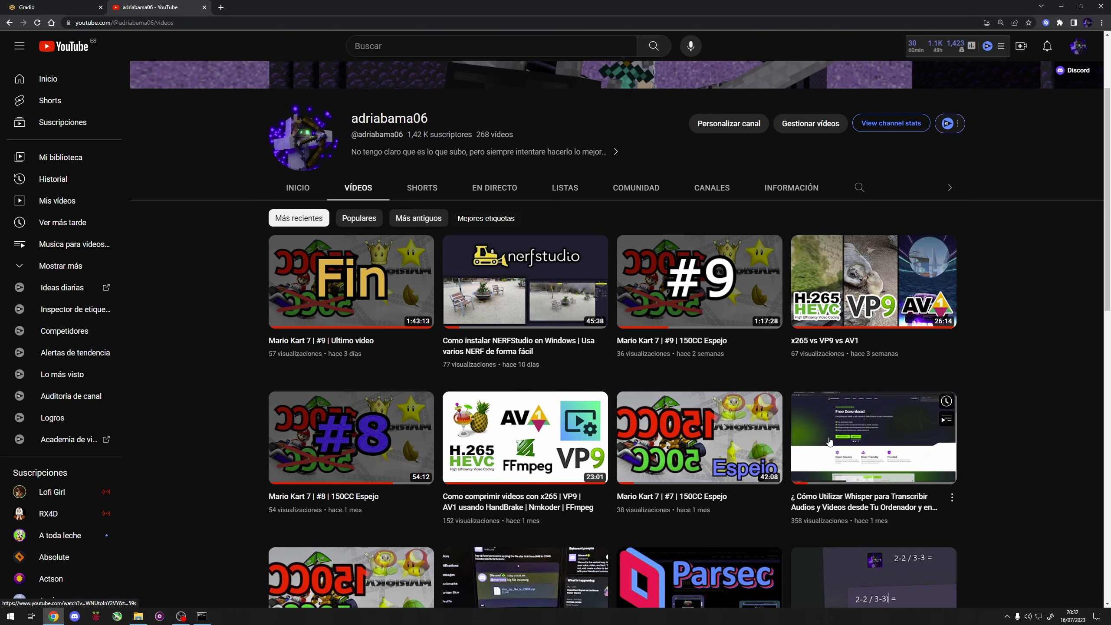
mouse_move(943, 483)
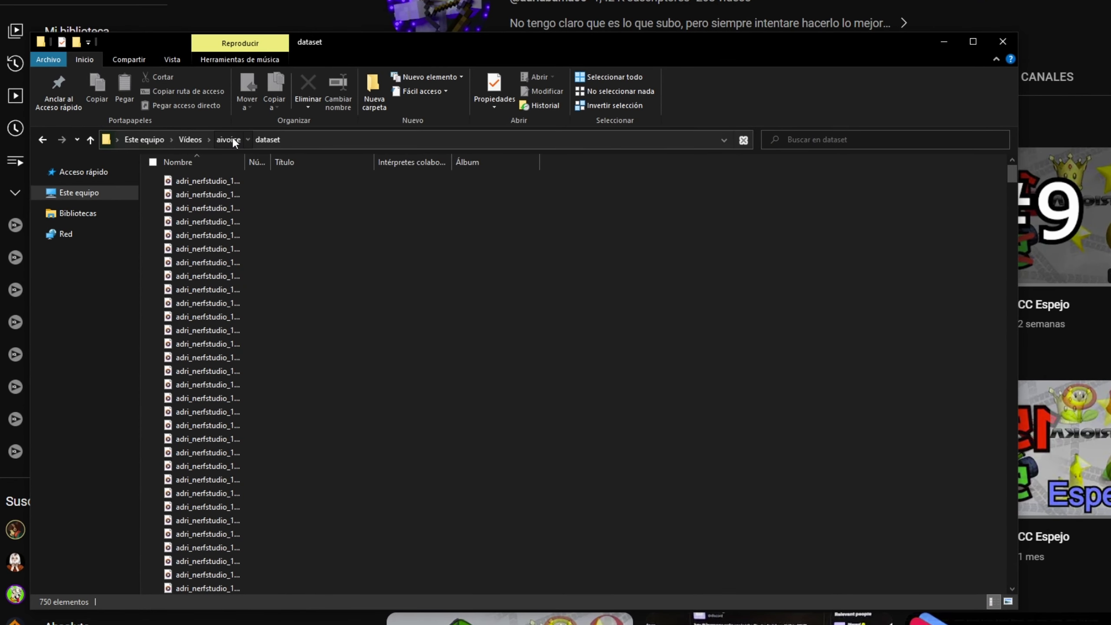
Step: Open the dataset folder inside aivoice and look through its audio clips
left_click(231, 139)
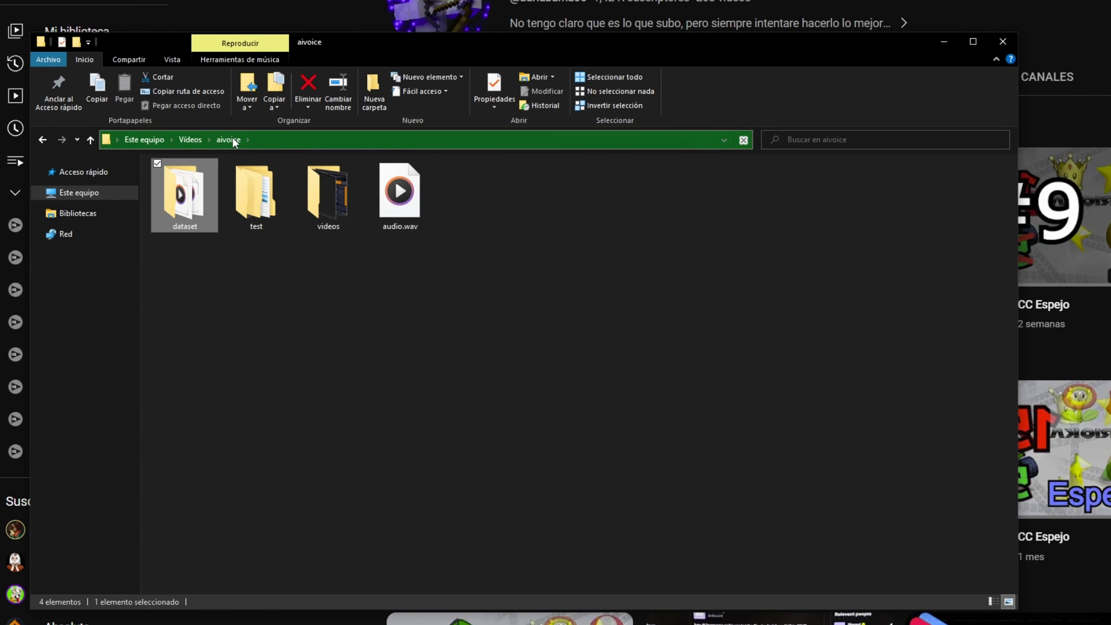
double_click(185, 218)
scroll(312, 201, "down", 10)
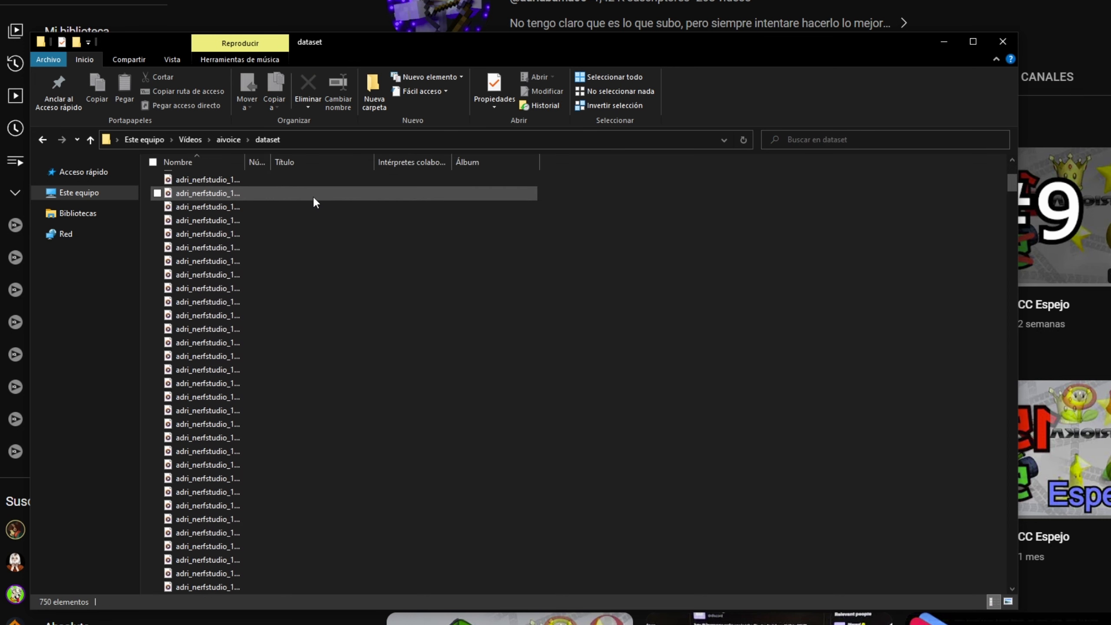
scroll(312, 245, "down", 20)
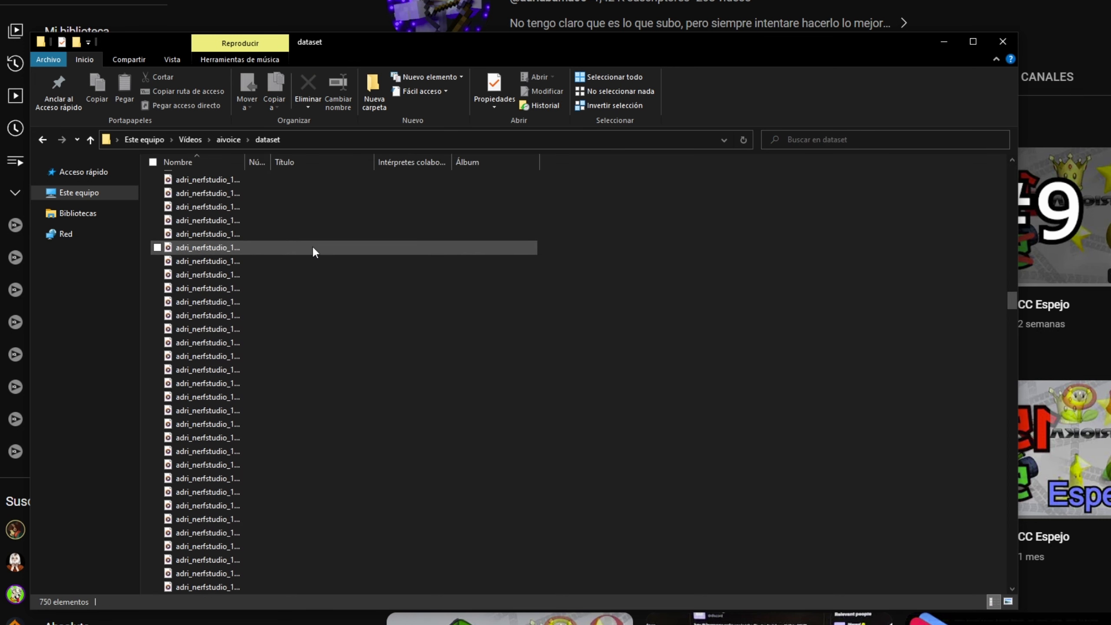
Step: Play one audio clip from the dataset folder, close the player and return to the channel's video list
left_click(285, 315)
double_click(213, 315)
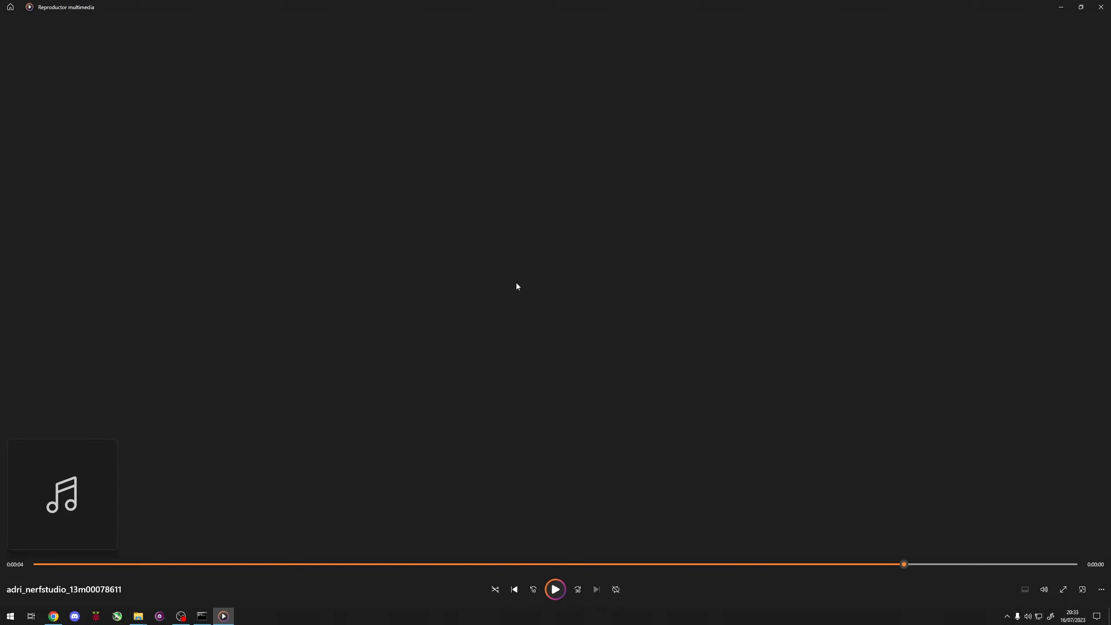
left_click(1101, 7)
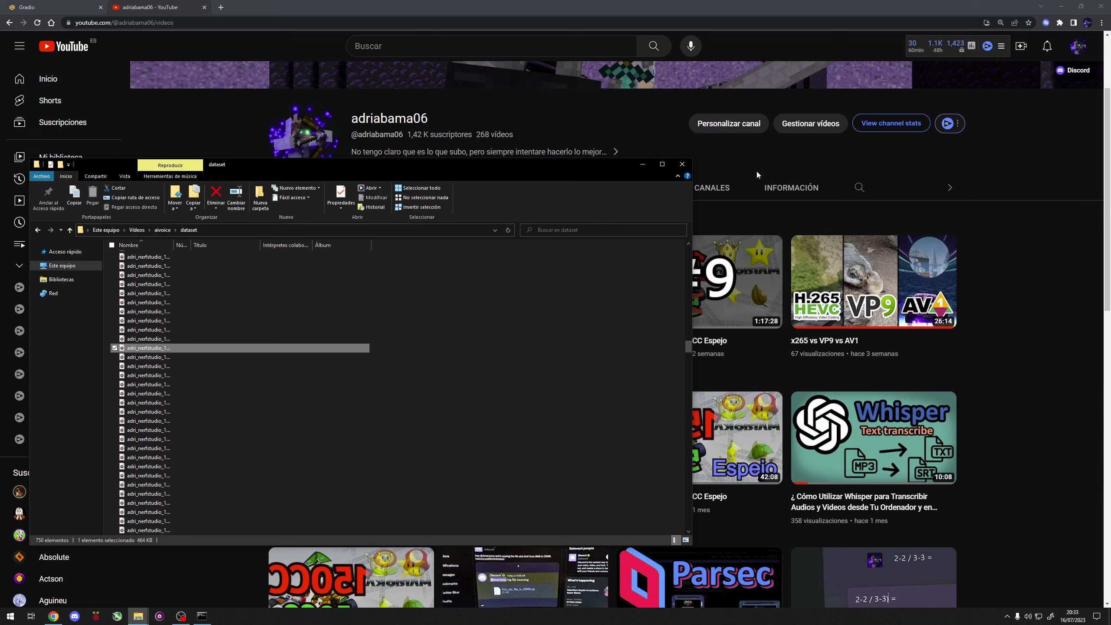
left_click(734, 192)
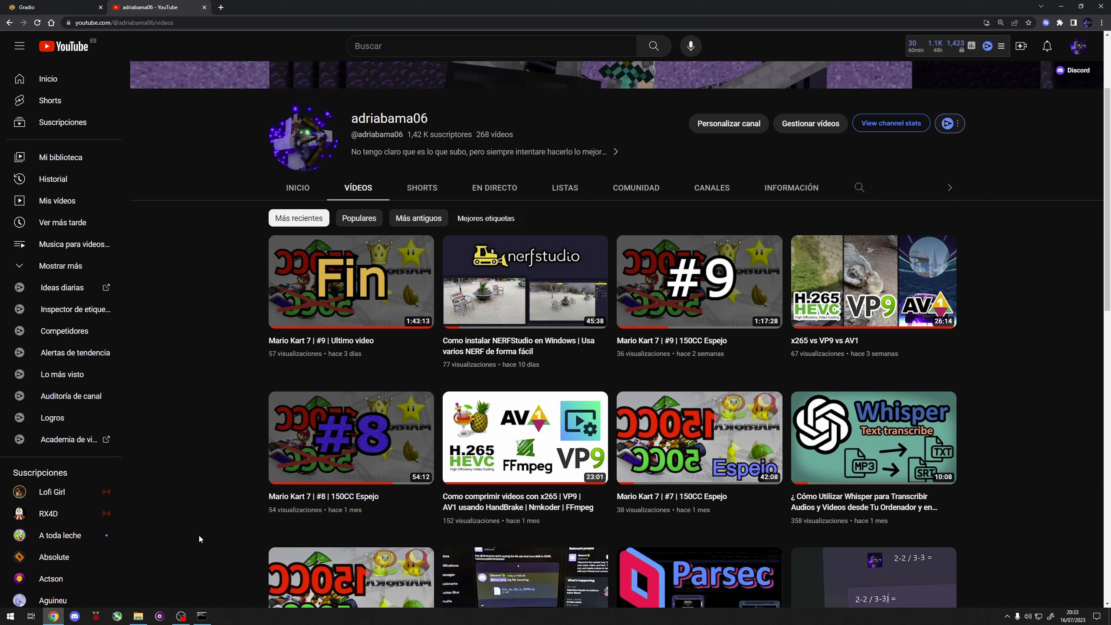
mouse_move(832, 480)
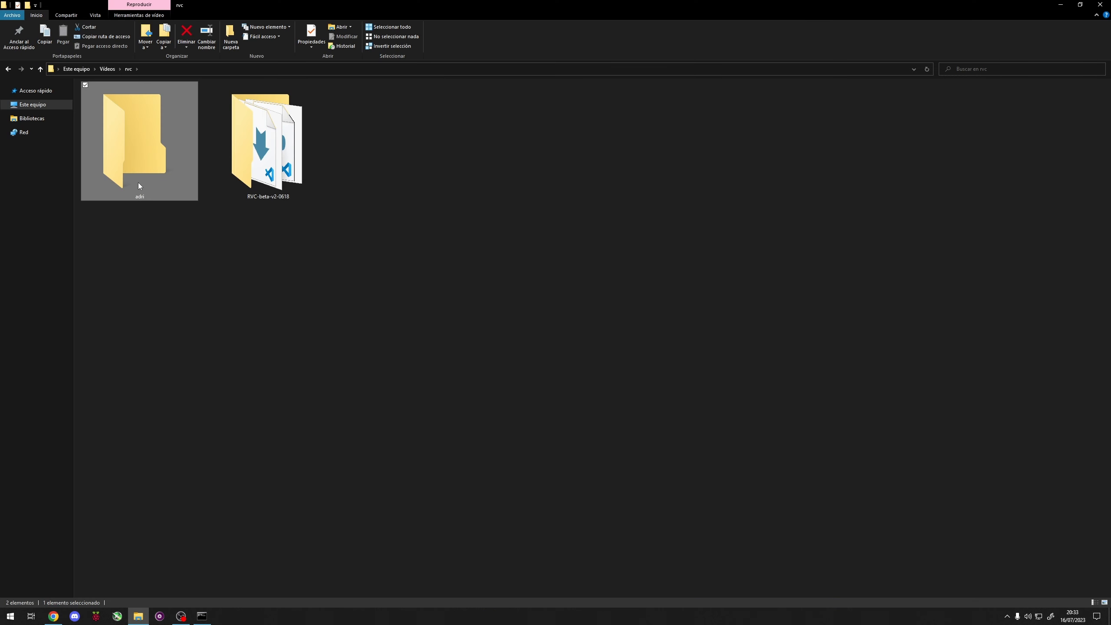
Step: Copy the whisper.webm video from the adri folder and go back to the rvc folder
double_click(138, 183)
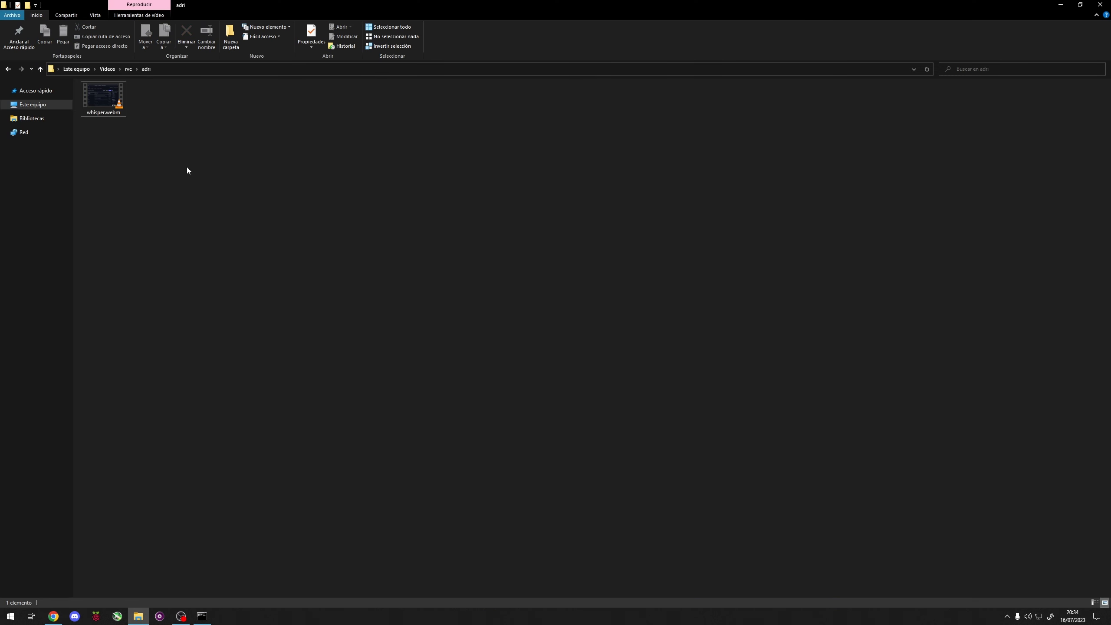
left_click_drag(186, 158, 116, 98)
left_click(170, 179)
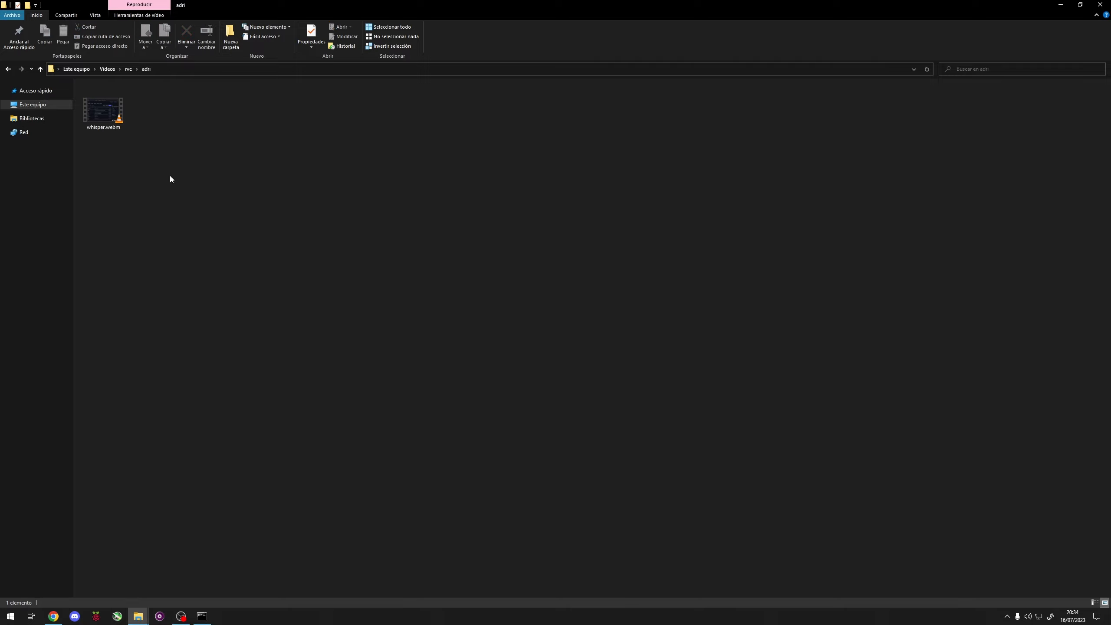
left_click(114, 123)
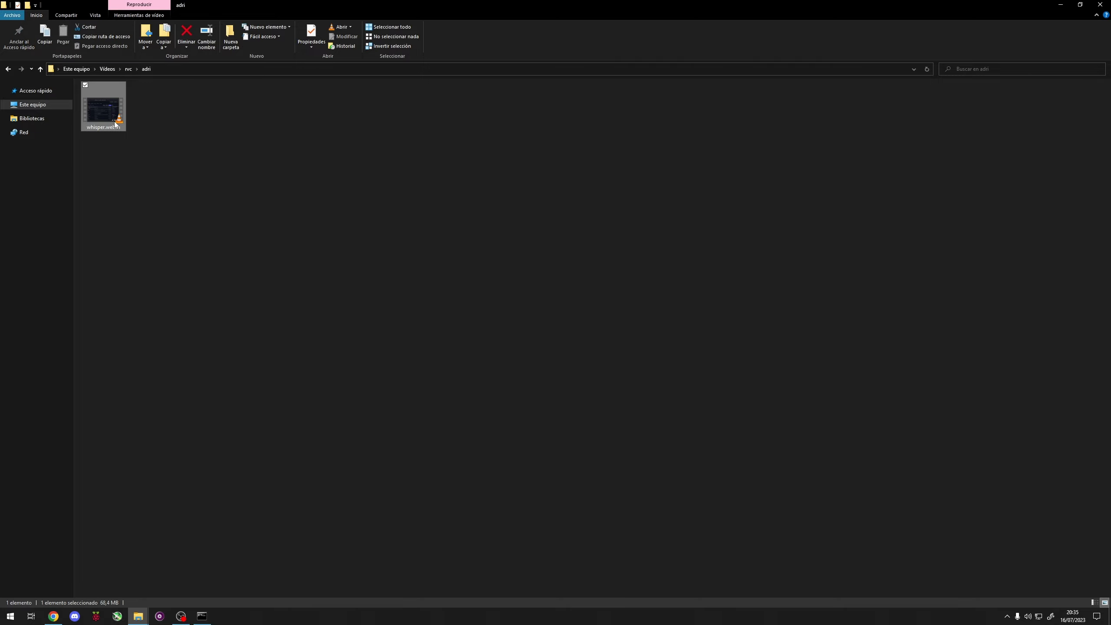
key("alt+Tab")
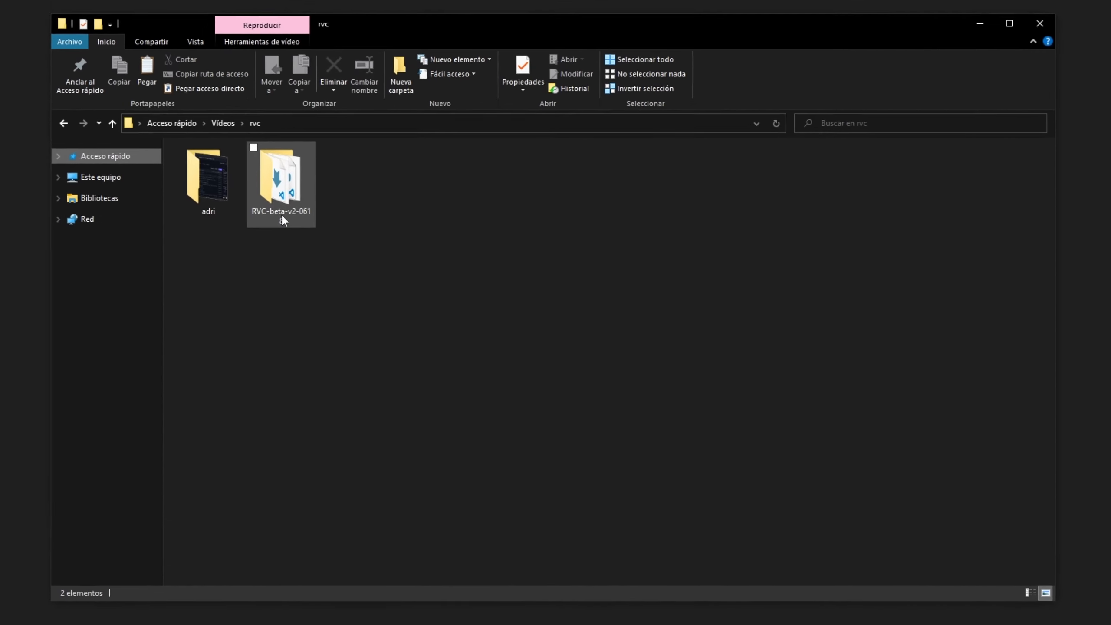
Step: Create a folder named todo-songs inside RVC-beta-v2-0618 and paste whisper.webm into it
double_click(279, 209)
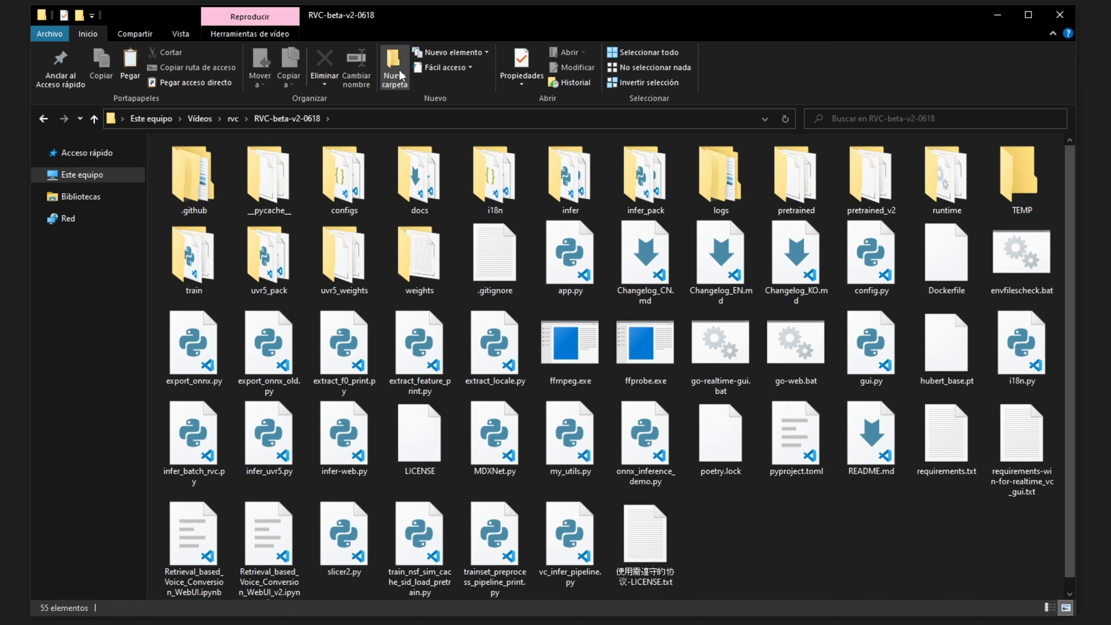
left_click(394, 70)
type("todo-songs")
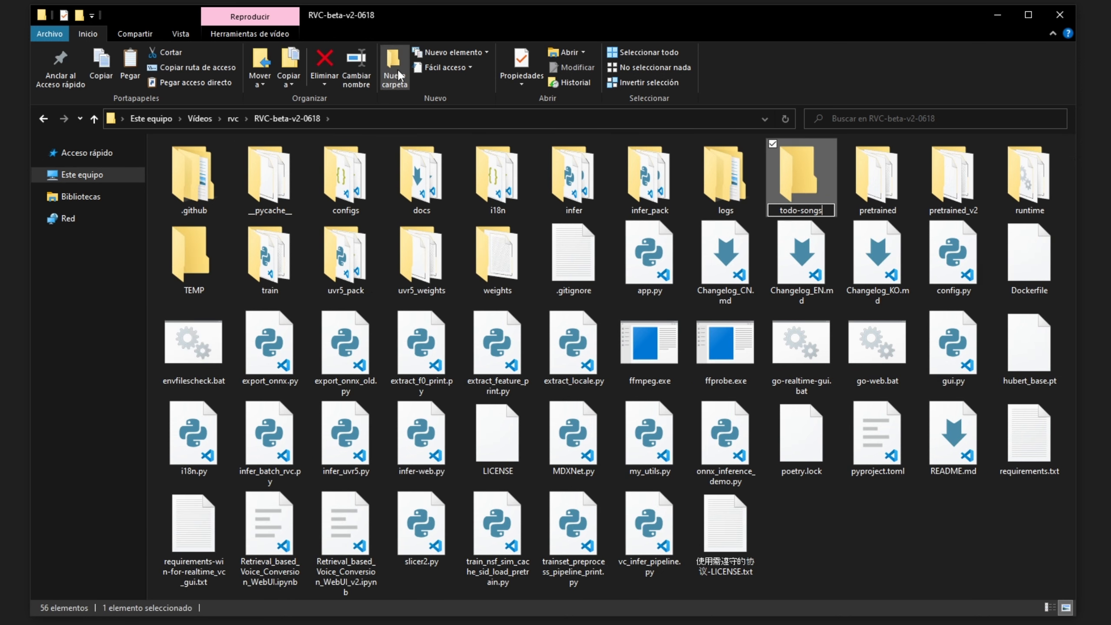
key("Return")
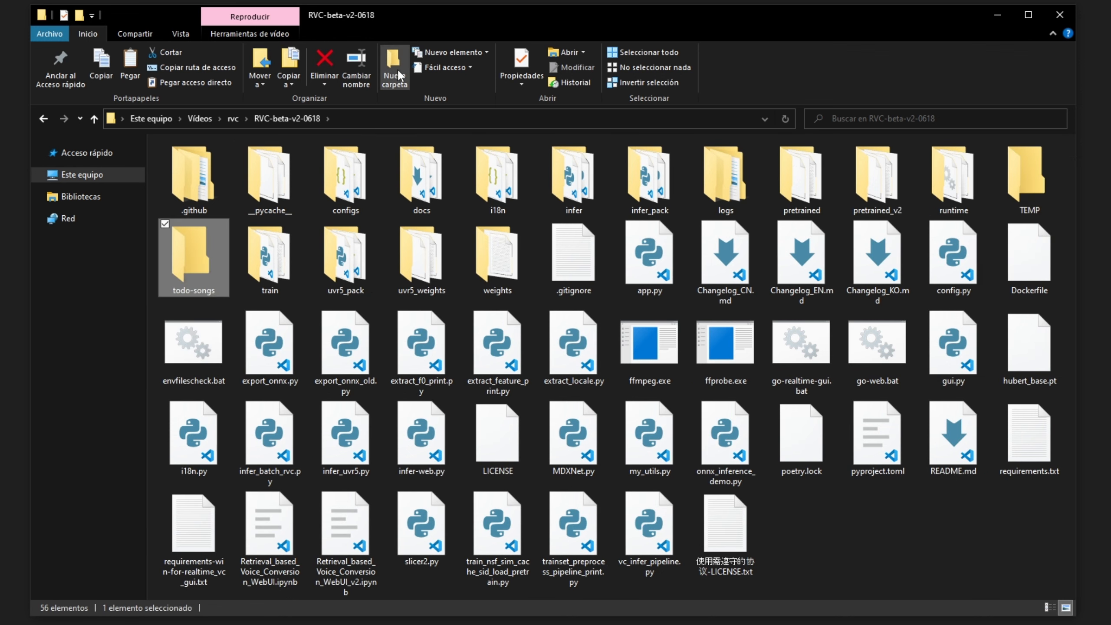
key("Return")
key("ctrl+v")
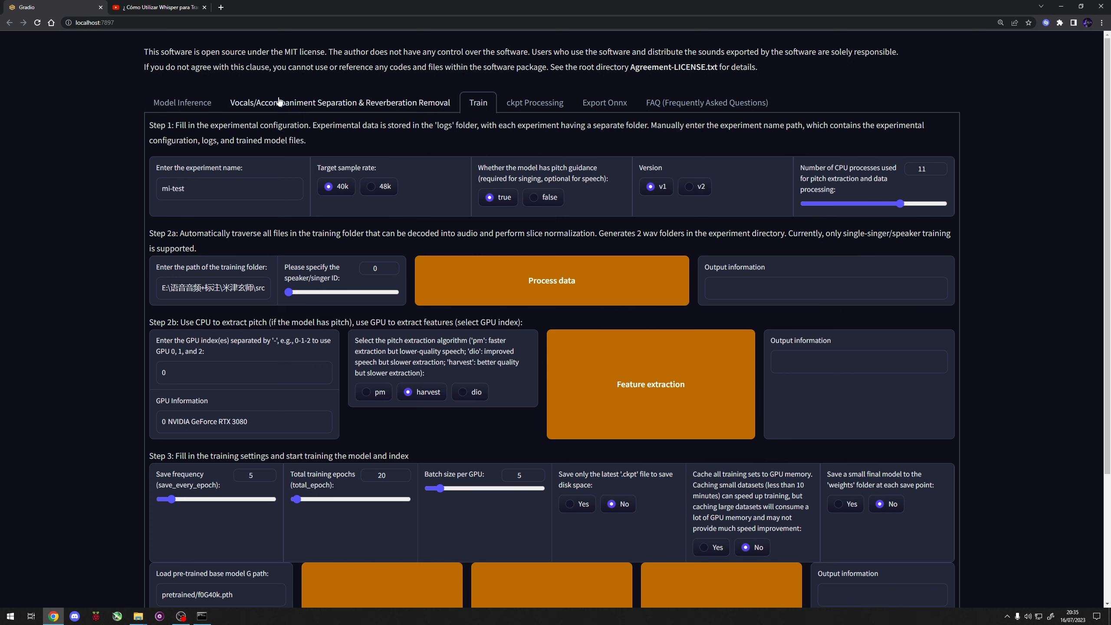
Step: Set the todo-songs folder's full path as the audio folder to be processed in the vocal separation section
left_click(349, 105)
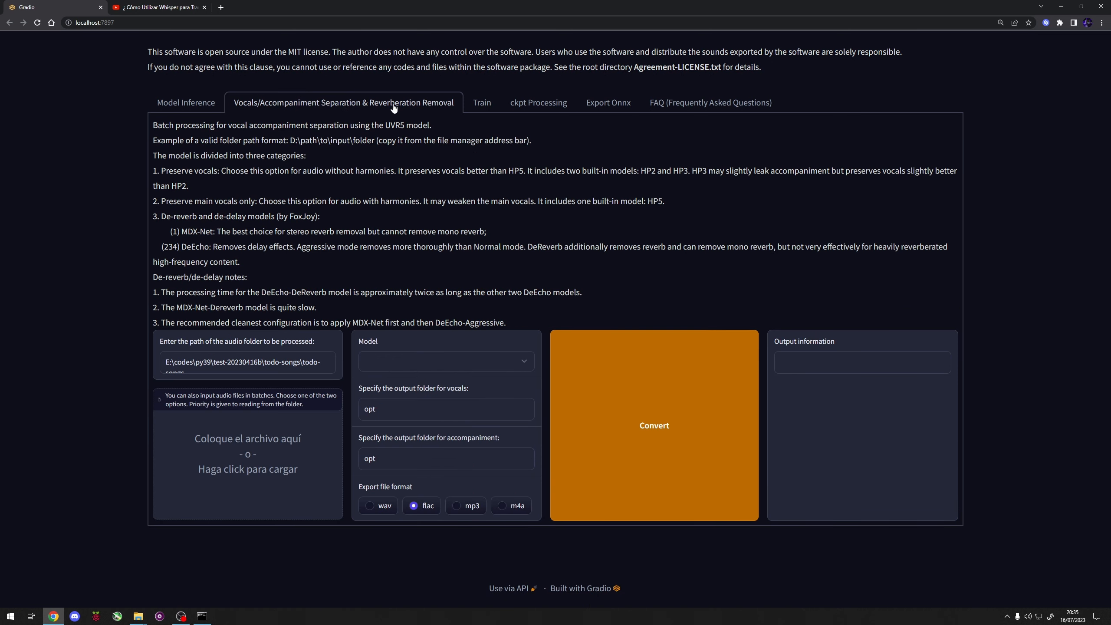
key("alt+Tab")
left_click(598, 139)
key("ctrl+c")
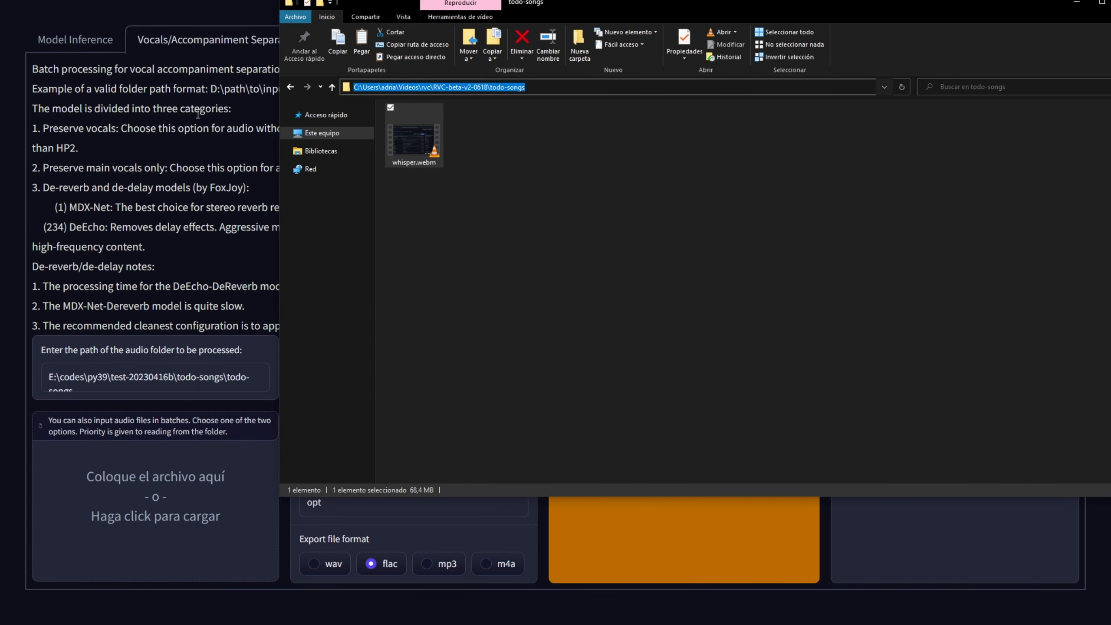
left_click(114, 380)
left_click_drag(110, 380, 35, 368)
key("ctrl+a")
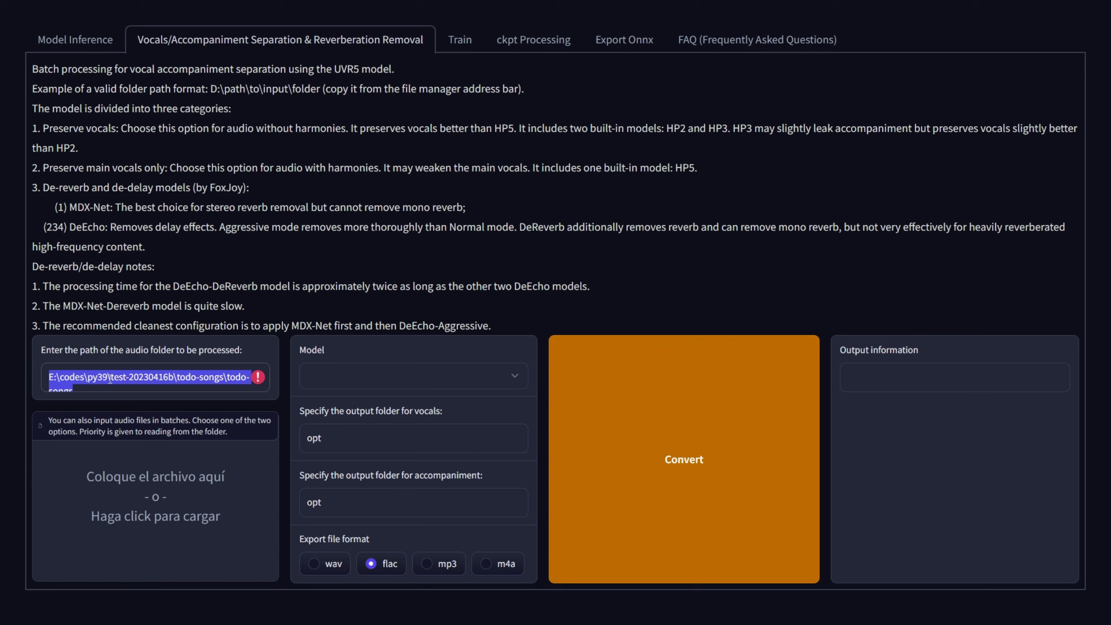
key("ctrl+v")
Step: Run the vocal separation with the HP5_only_main_vocal model and wav as the export format
left_click(357, 375)
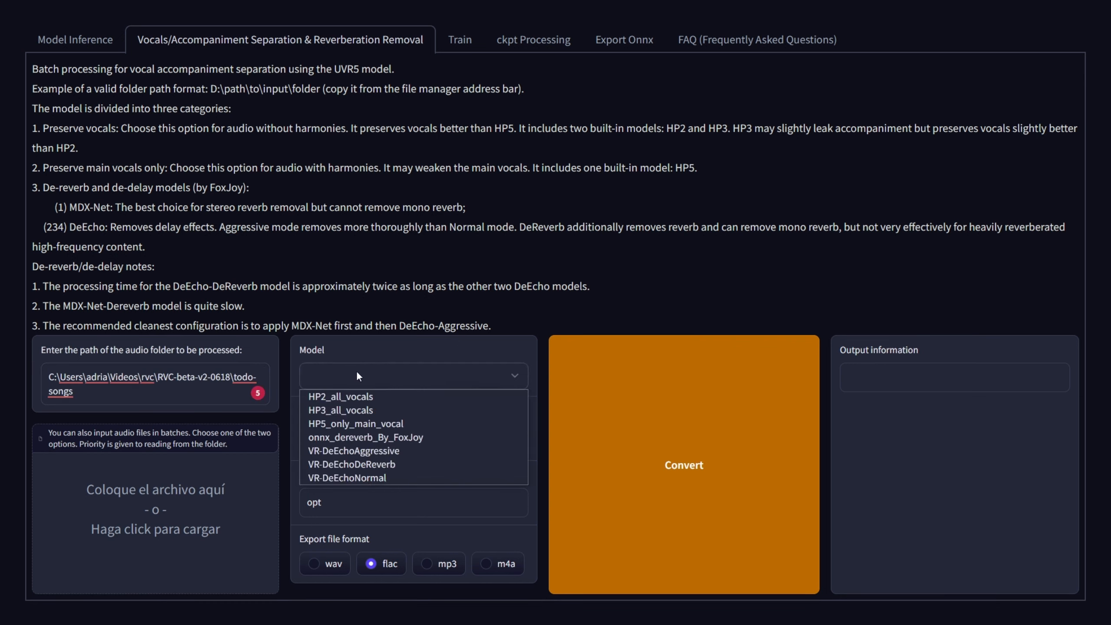
left_click(331, 424)
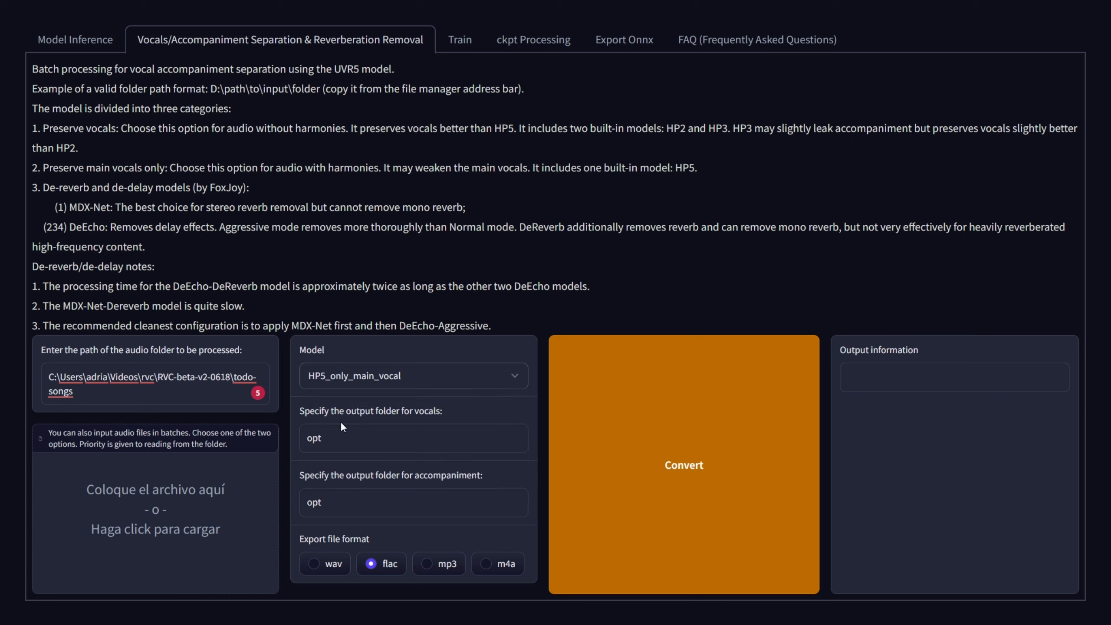
left_click(316, 566)
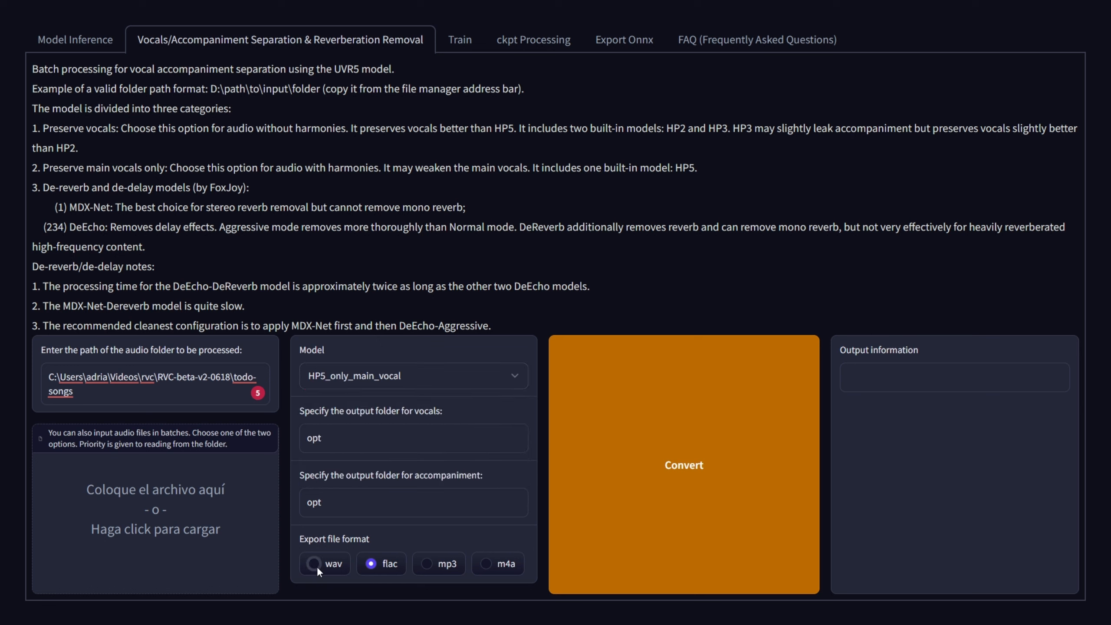
left_click(669, 519)
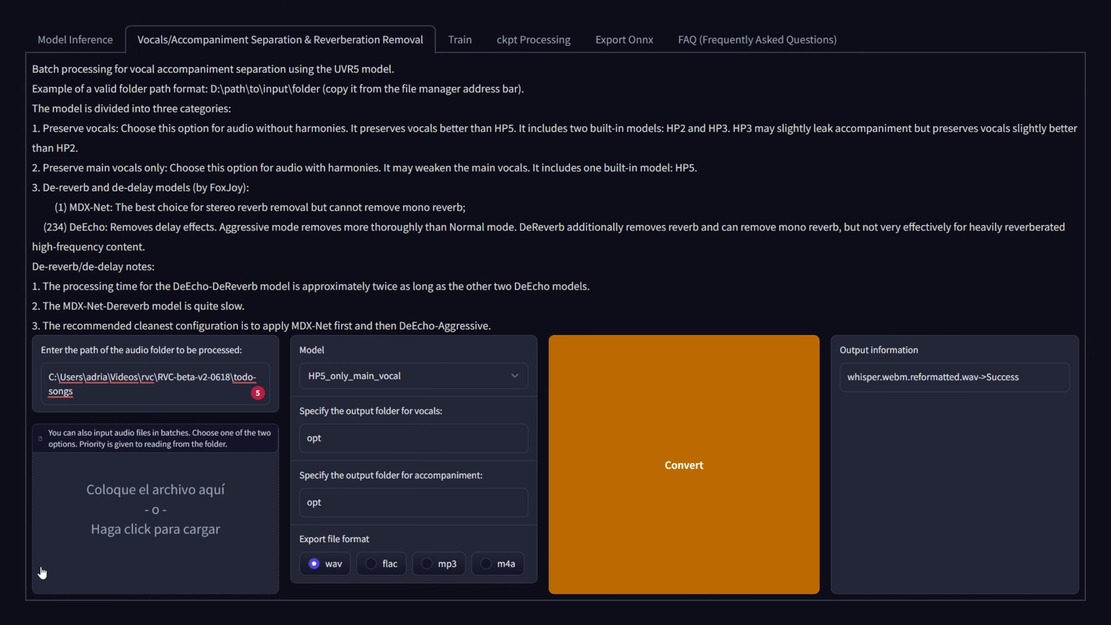
Step: Open the opt folder inside RVC-beta-v2-0618 and inspect the separated instrument and vocal files
left_click(65, 623)
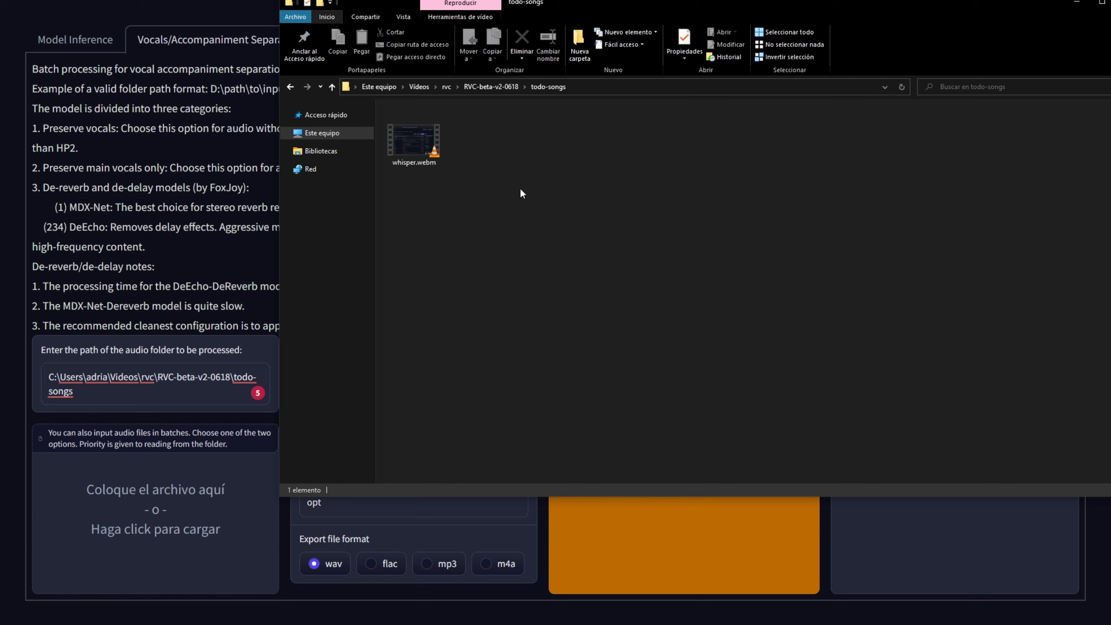
left_click(509, 87)
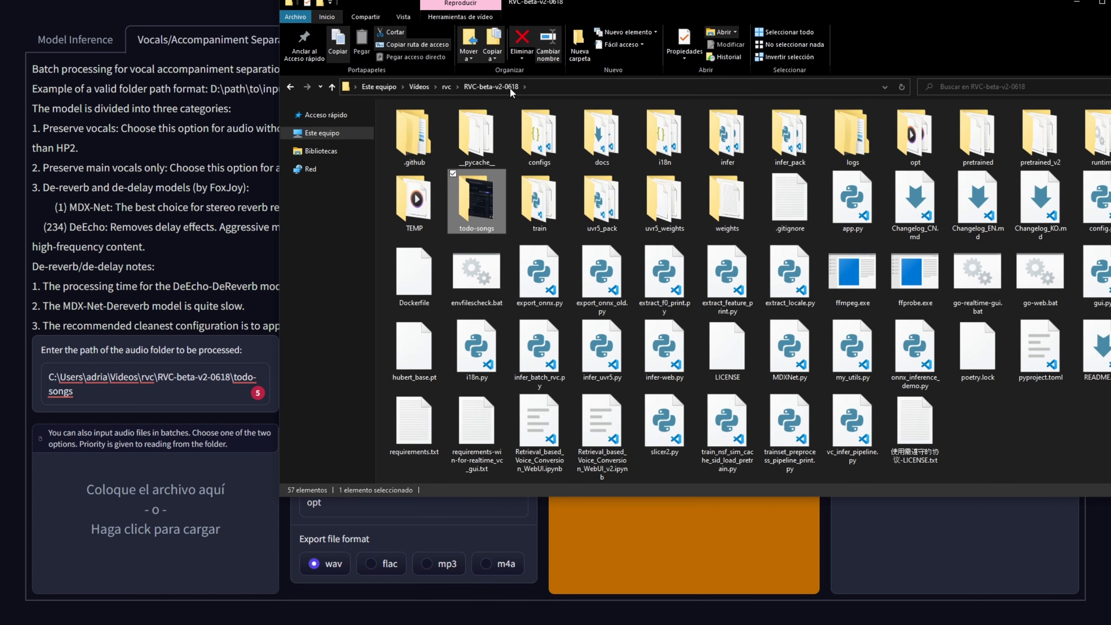
double_click(918, 149)
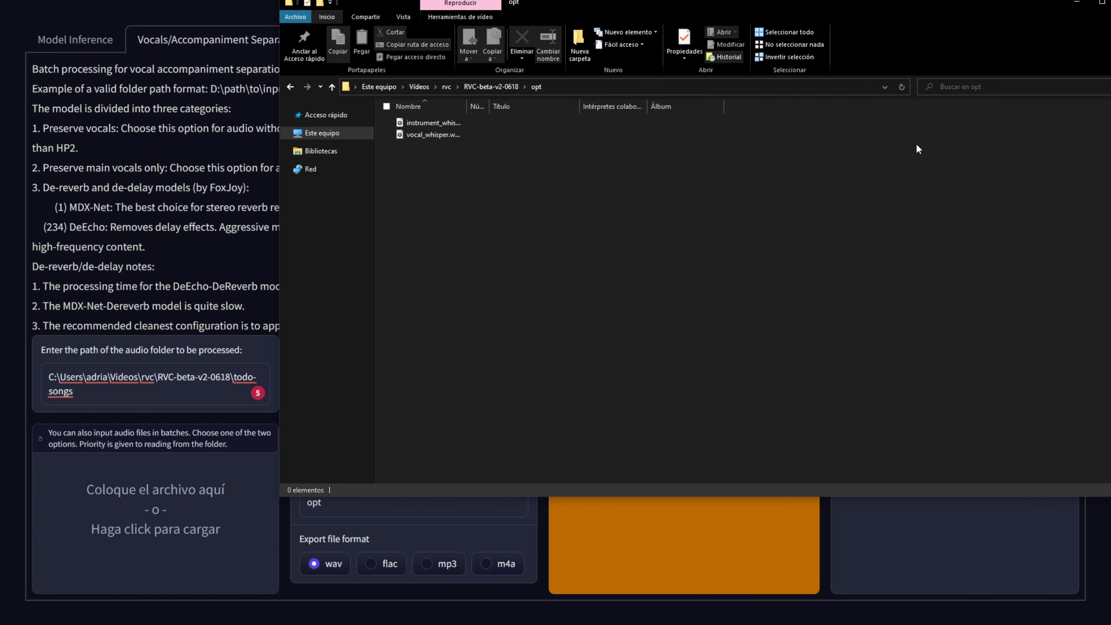
left_click_drag(706, 387, 482, 158)
left_click(430, 120)
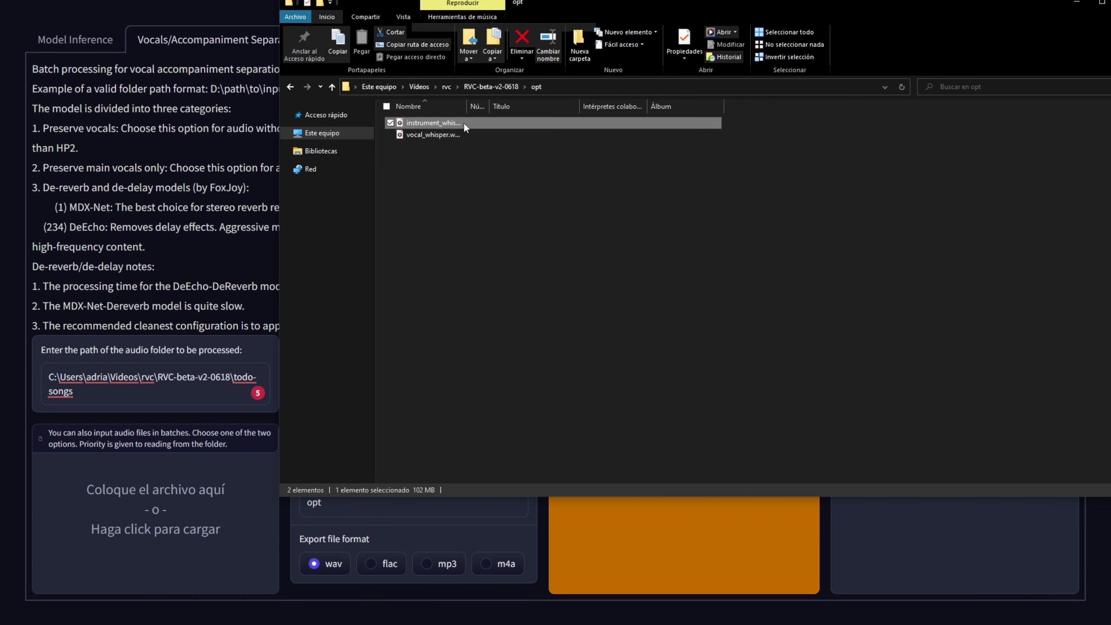
left_click(426, 135)
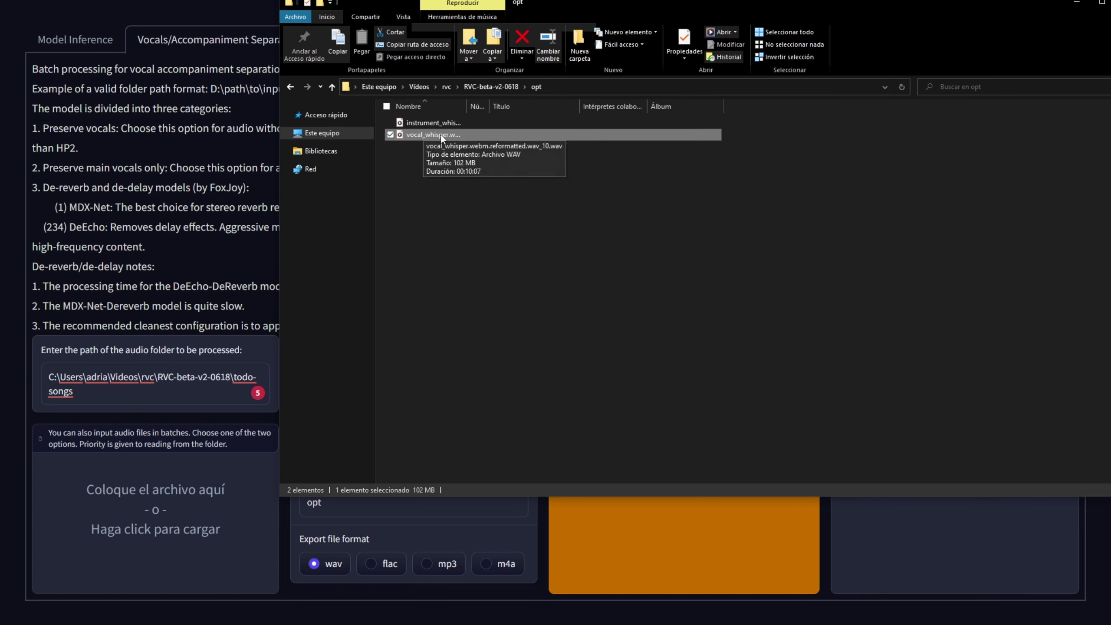
Step: Move the separated instrument and vocal WAV files from the opt folder to the adri folder
left_click_drag(476, 230, 443, 136)
key("ctrl+x")
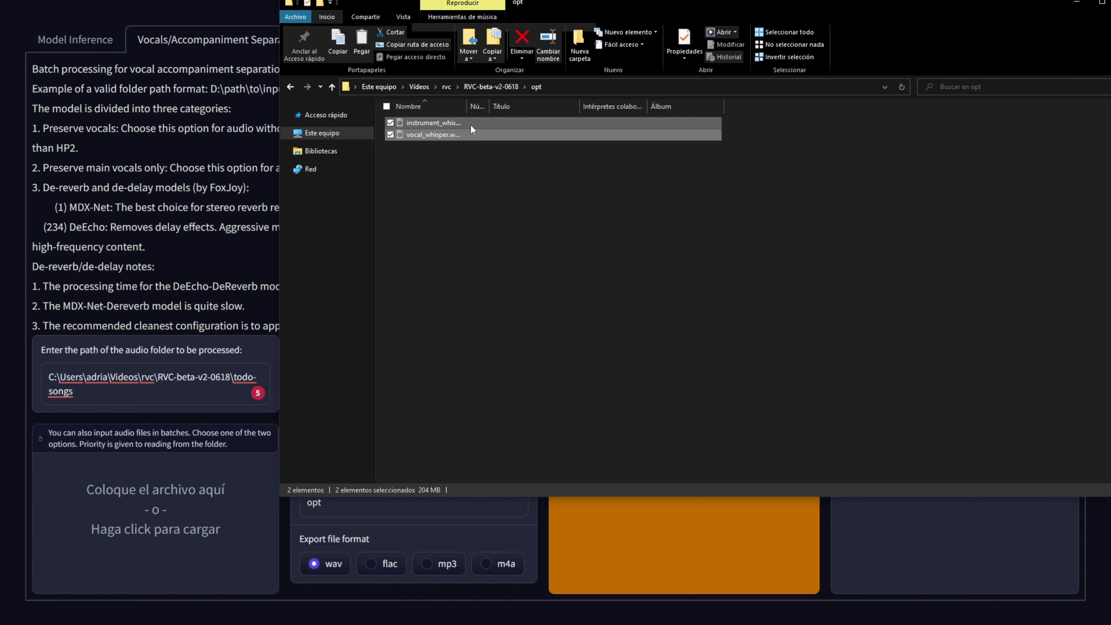
left_click(447, 87)
double_click(469, 168)
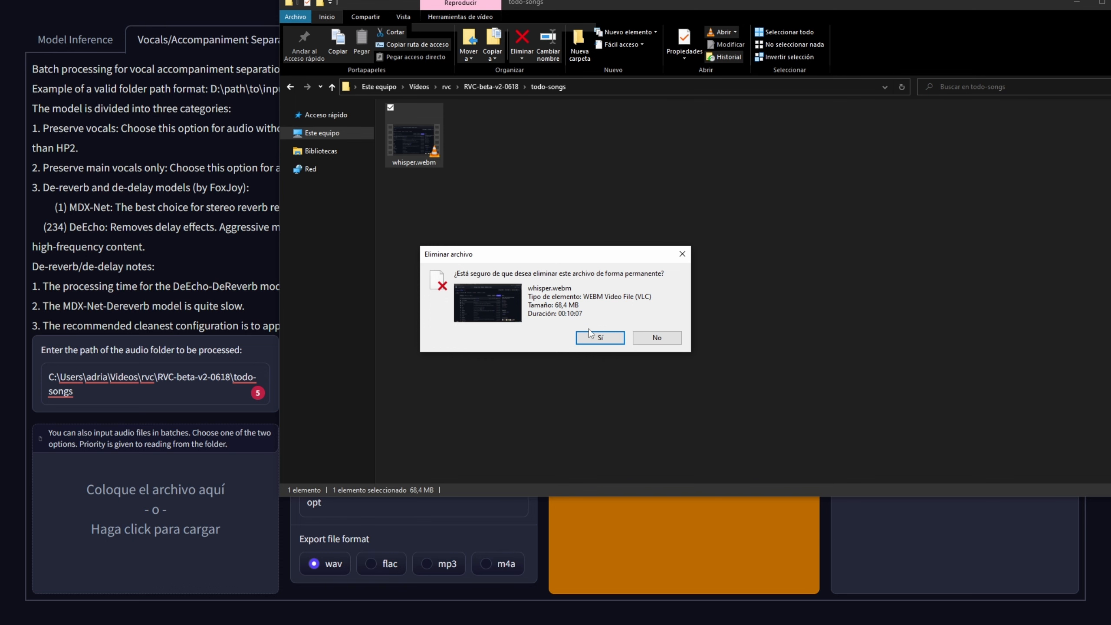
Step: Permanently delete whisper.webm from the todo-songs folder and select the separated vocal WAV file in the adri folder
left_click(600, 337)
left_click(481, 87)
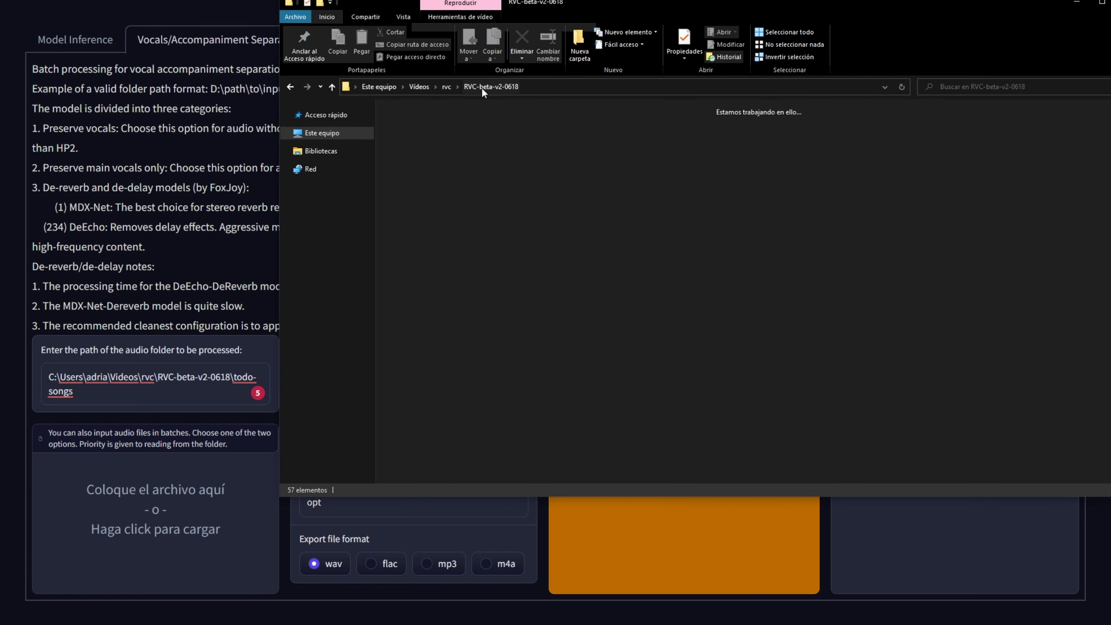
left_click(446, 86)
double_click(649, 202)
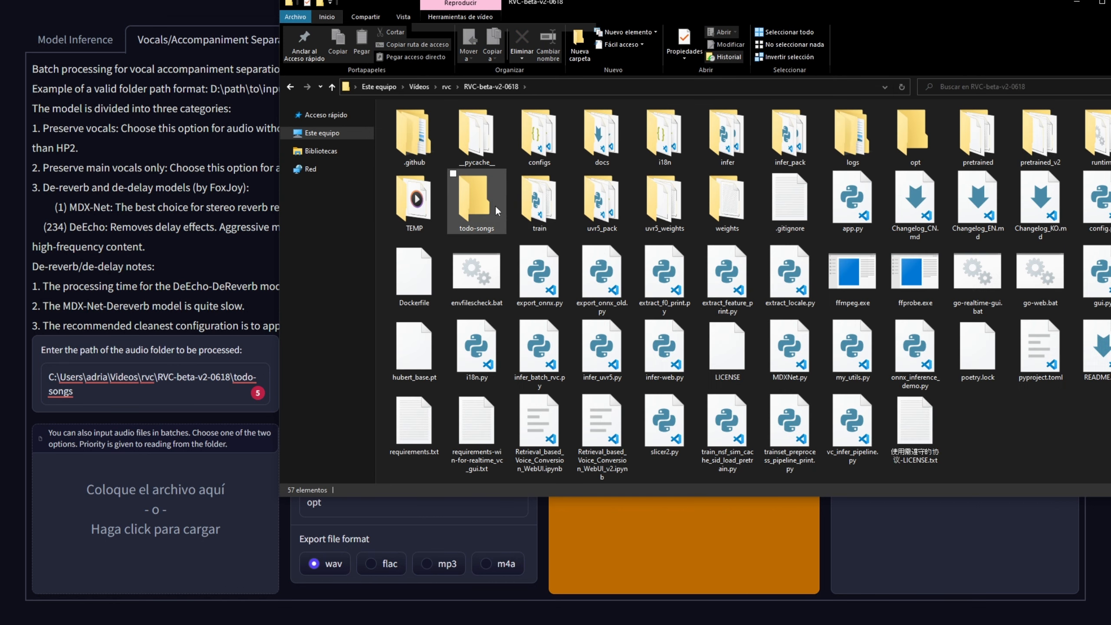
left_click(473, 206)
left_click(901, 142)
double_click(900, 142)
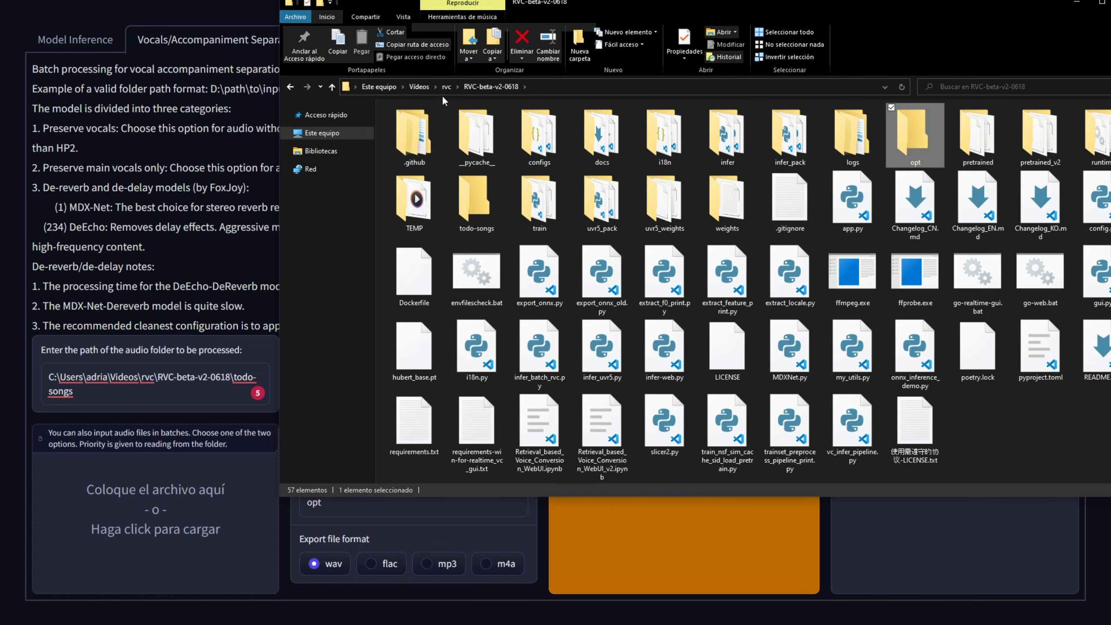
left_click(456, 136)
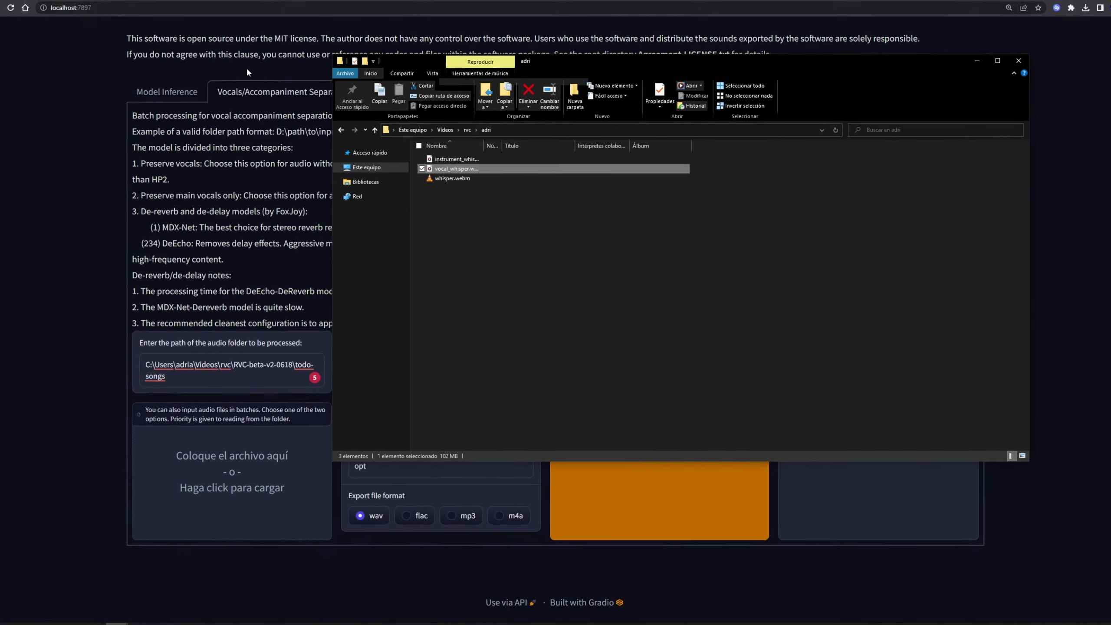
Step: View the Auto-Editor website in the browser and open the Anaconda Prompt (anaconda3)
left_click(154, 7)
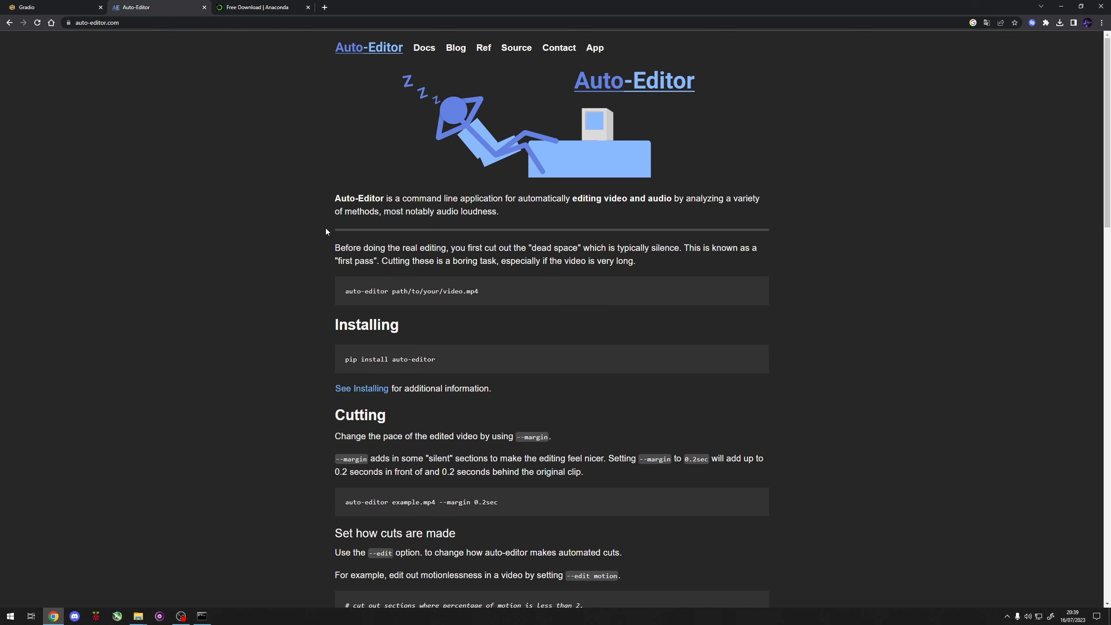
key("ctrl+Tab")
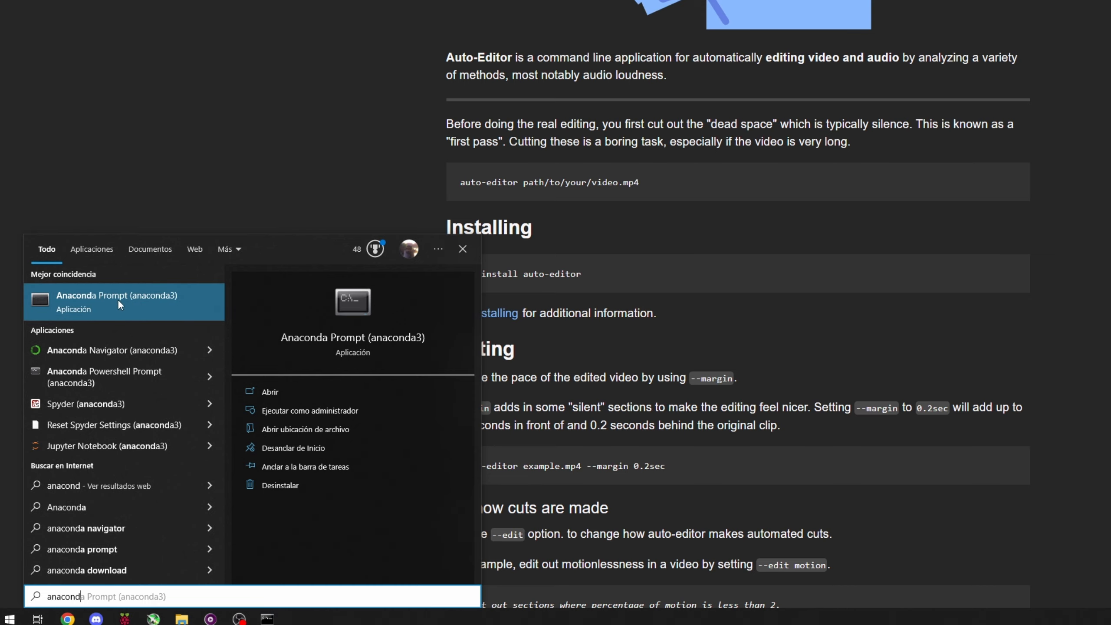
left_click(118, 299)
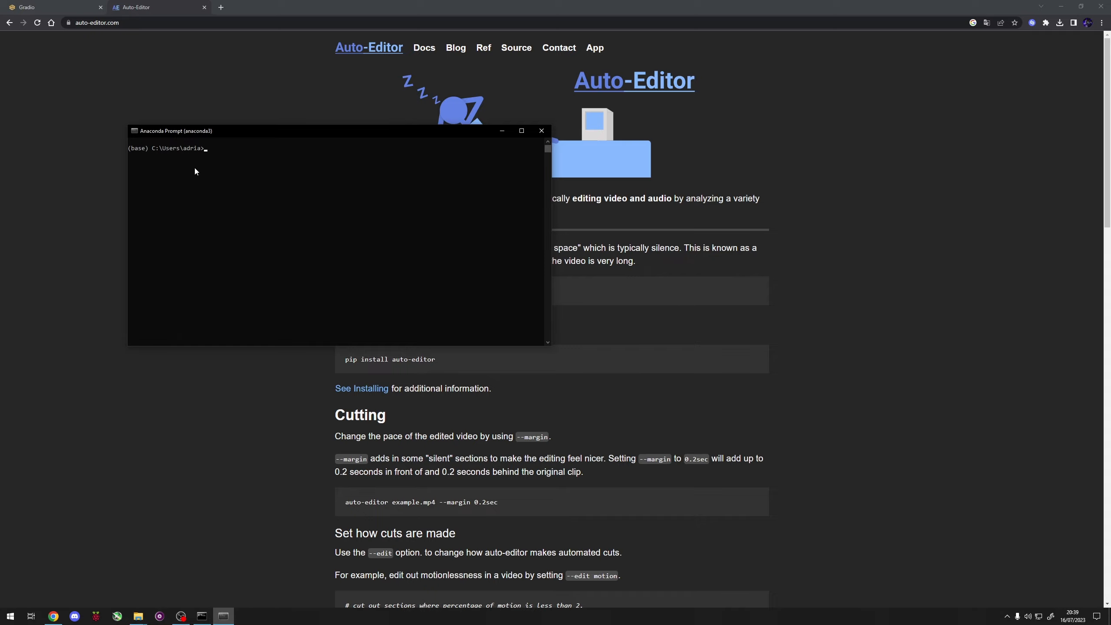
Step: Create a conda environment named auto-editor and accept its package plan
type("conda create -n ")
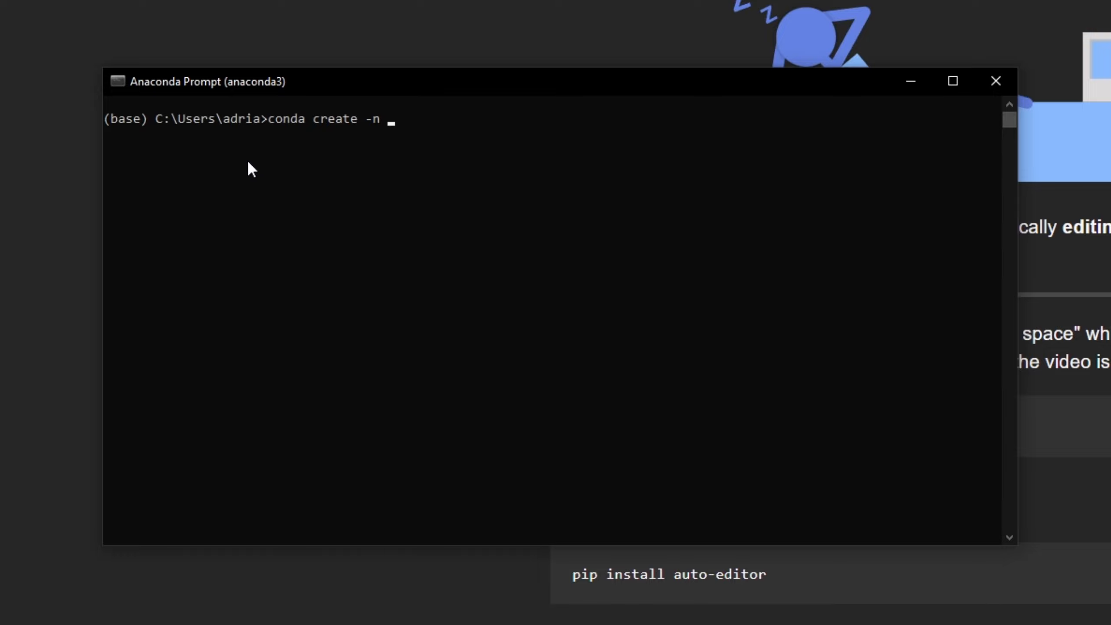
type("auto-editor")
key("Return")
type("y")
key("Return")
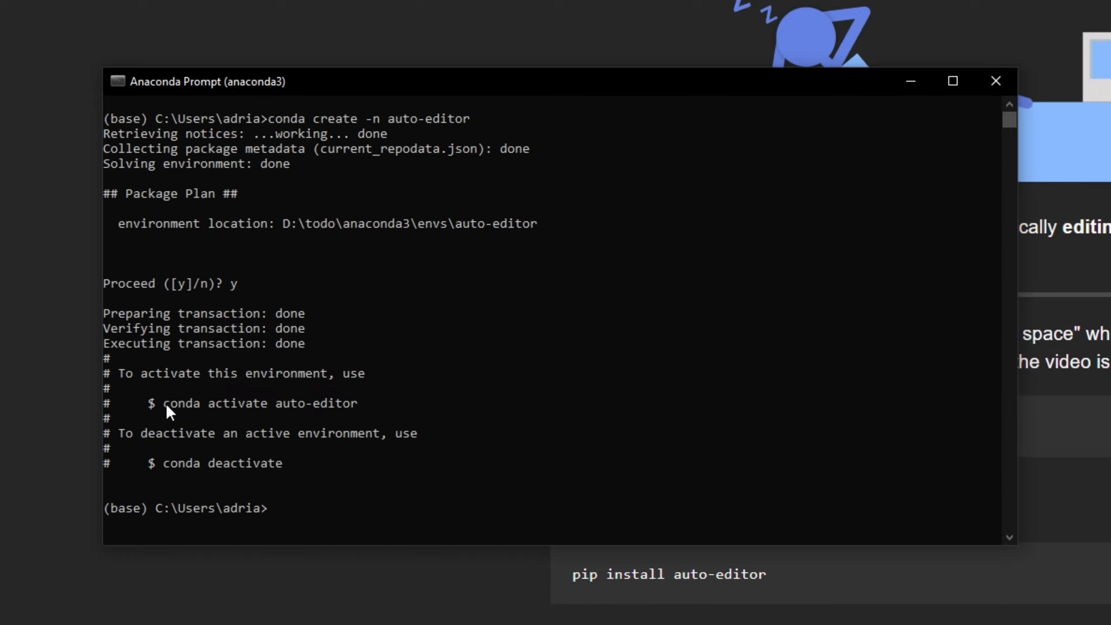
Step: Activate the new environment with the suggested command "conda activate auto-editor"
left_click_drag(163, 403, 352, 406)
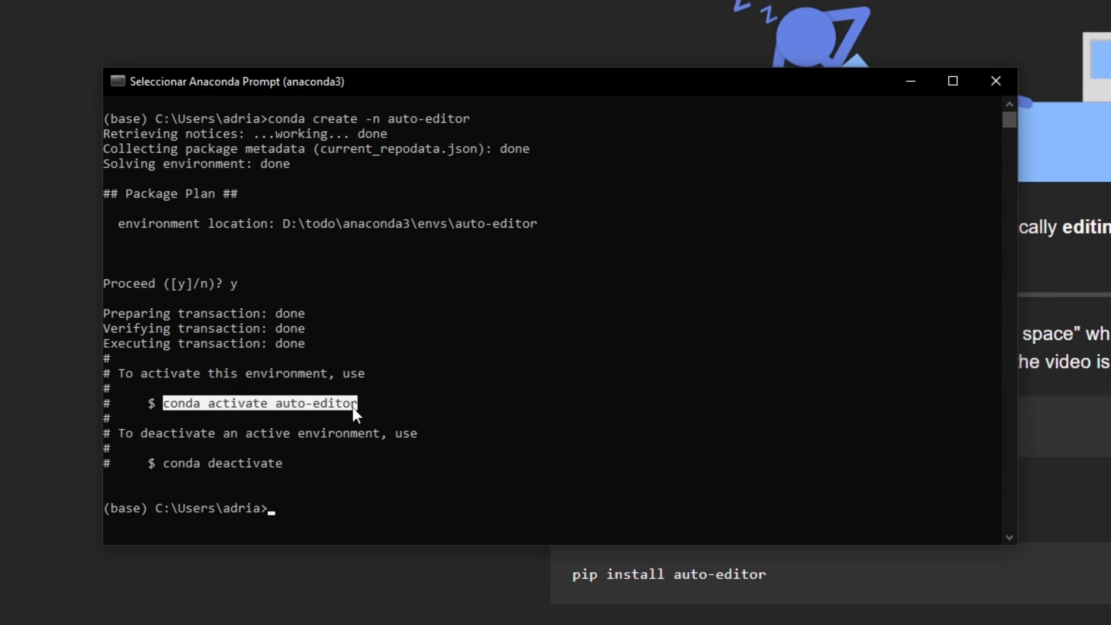
key("ctrl+c")
key("ctrl+v")
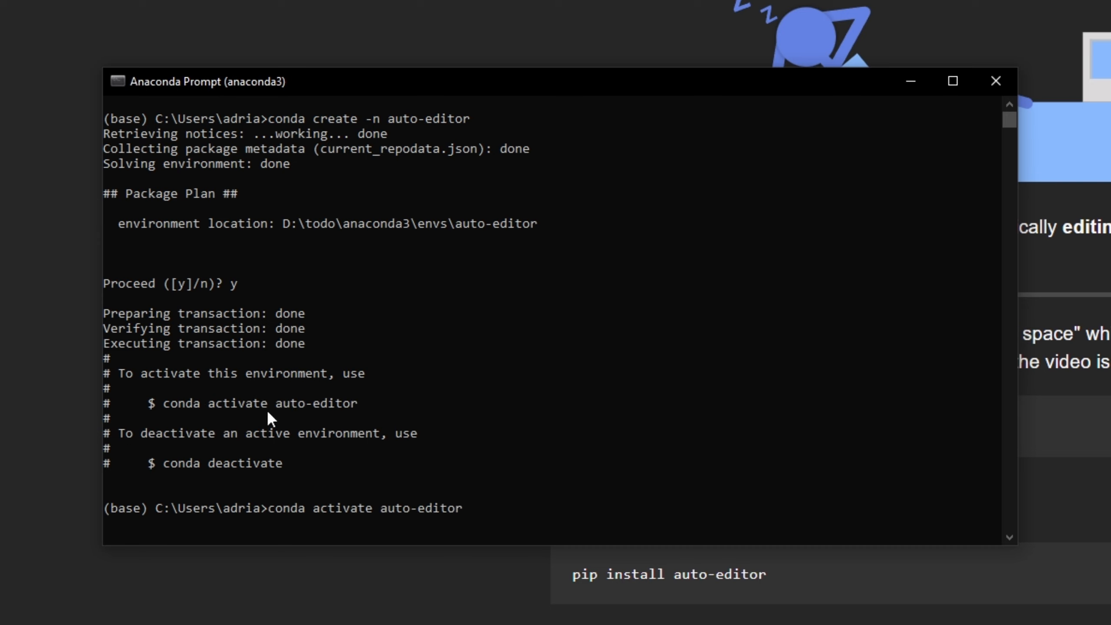
key("Return")
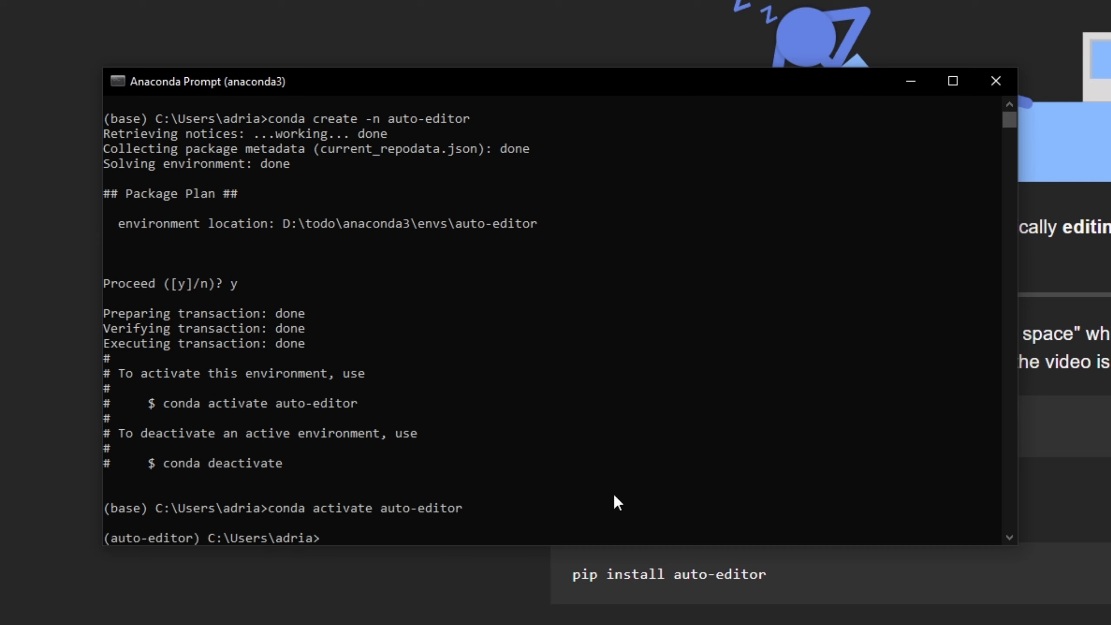
Step: Install Python 3.11 in the auto-editor environment with "conda install python=3.11" and accept the package installation
type("conda install python=3.11")
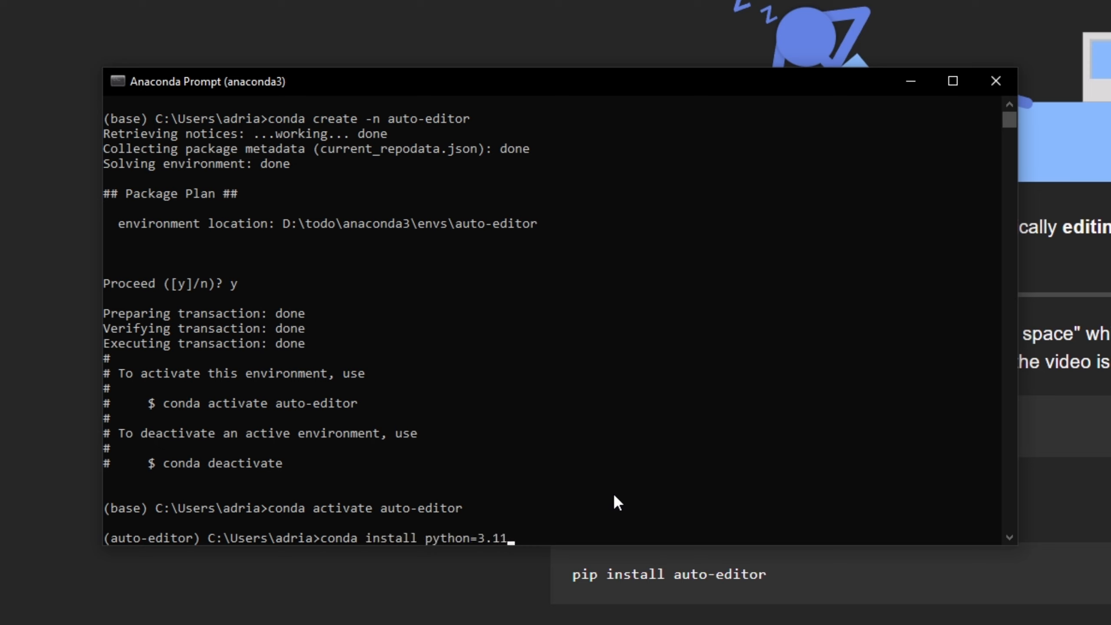
key("Return")
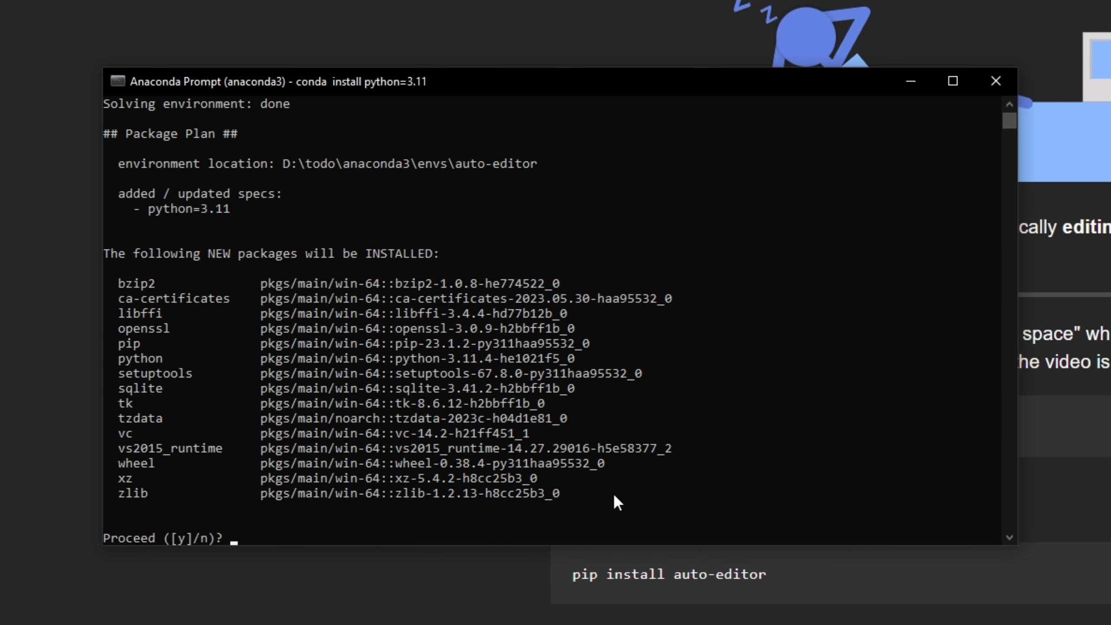
type("y")
key("Return")
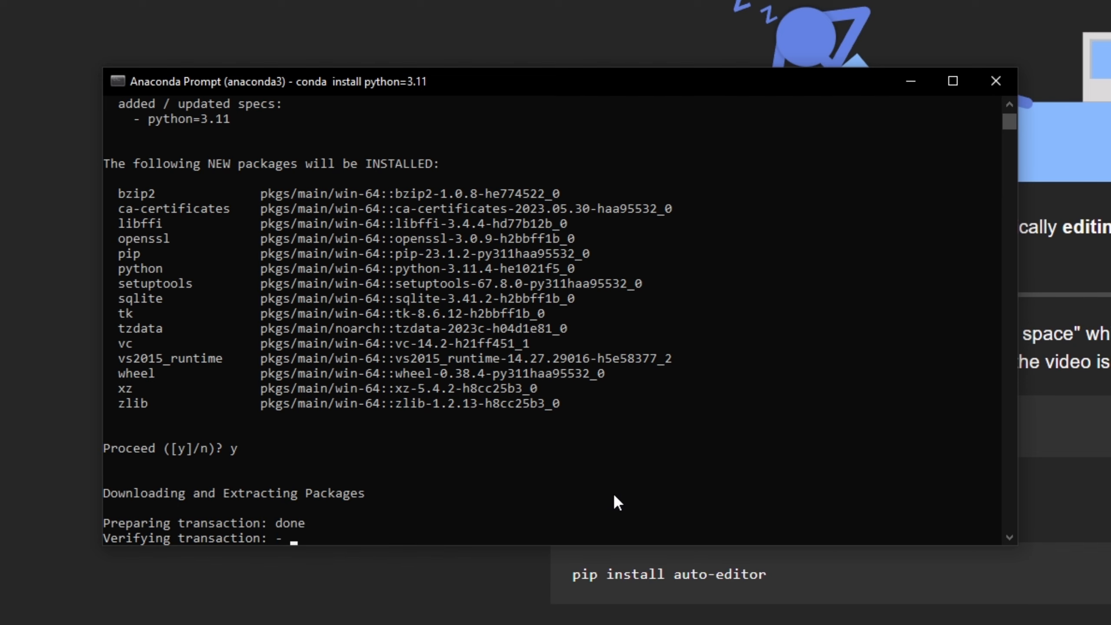
Step: Copy the "pip install auto-editor" command from the Auto-Editor website and run it in the Anaconda Prompt
left_click(634, 576)
triple_click(634, 576)
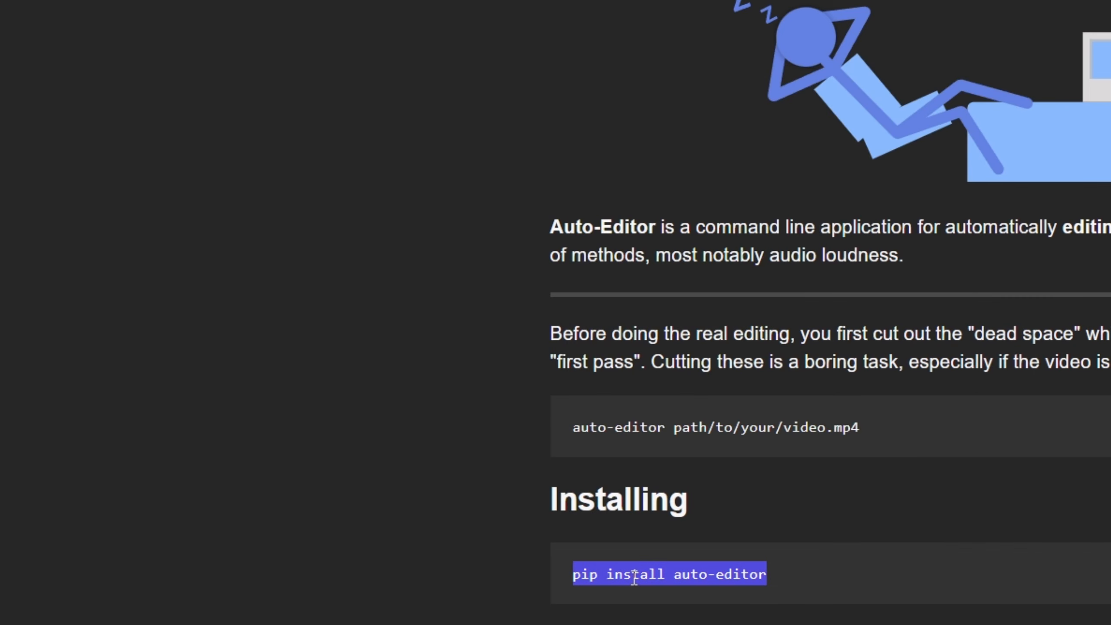
right_click(634, 577)
left_click(680, 592)
key("alt+Tab")
key("ctrl+v")
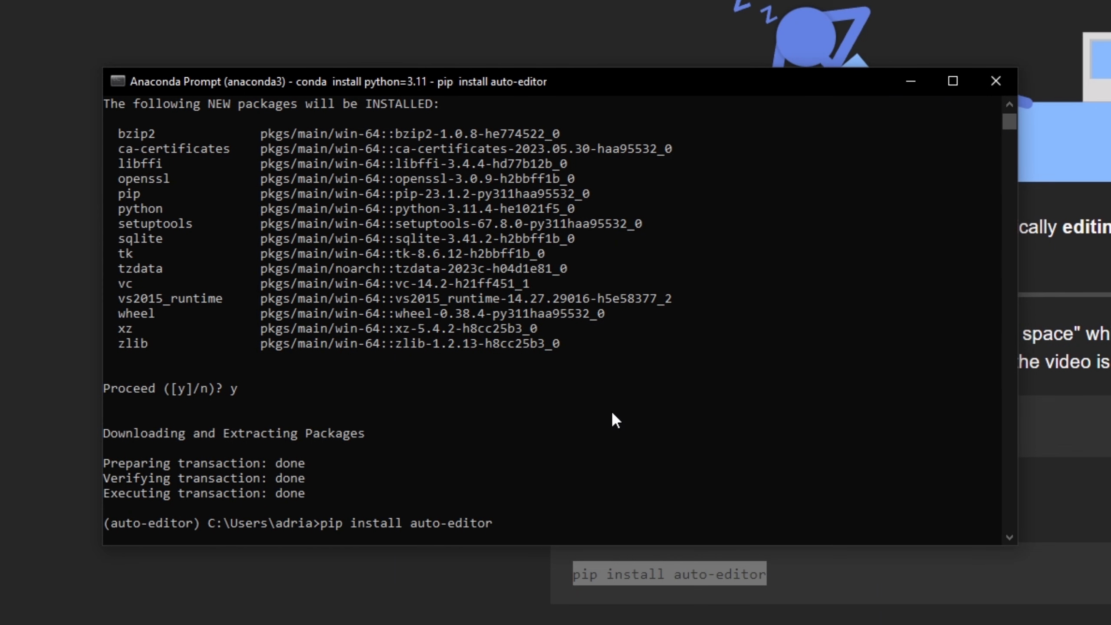
key("Return")
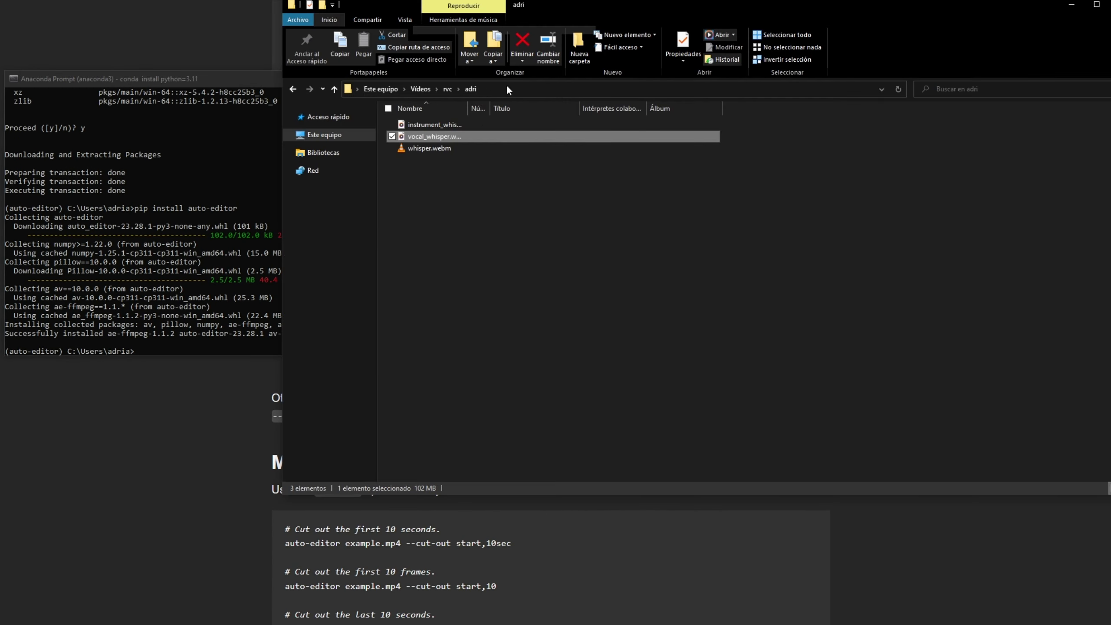
Step: Change the Anaconda Prompt's working directory to the rvc dataset folder containing the vocal and instrument files, using its copied path
left_click(508, 89)
key("ctrl+c")
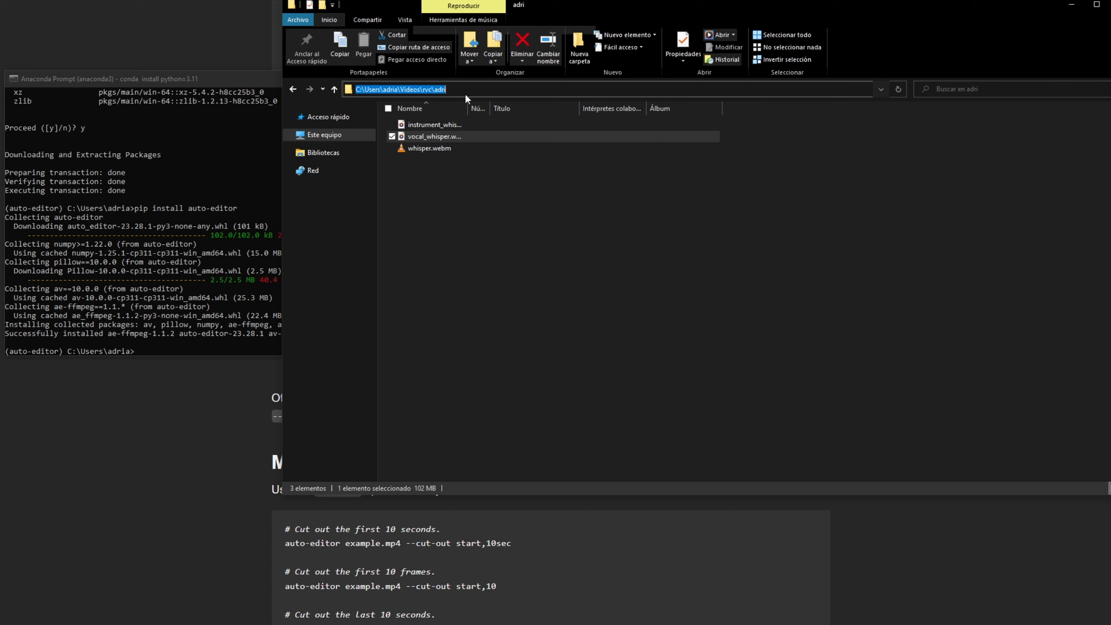
left_click(126, 254)
type("cd")
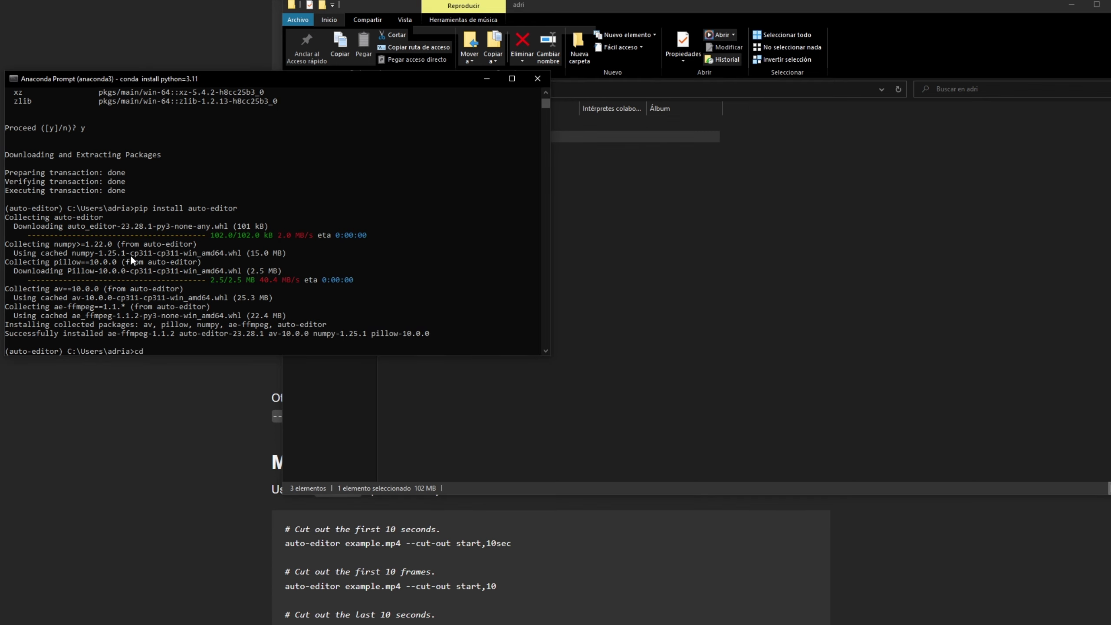
key("ctrl+v")
key("Return")
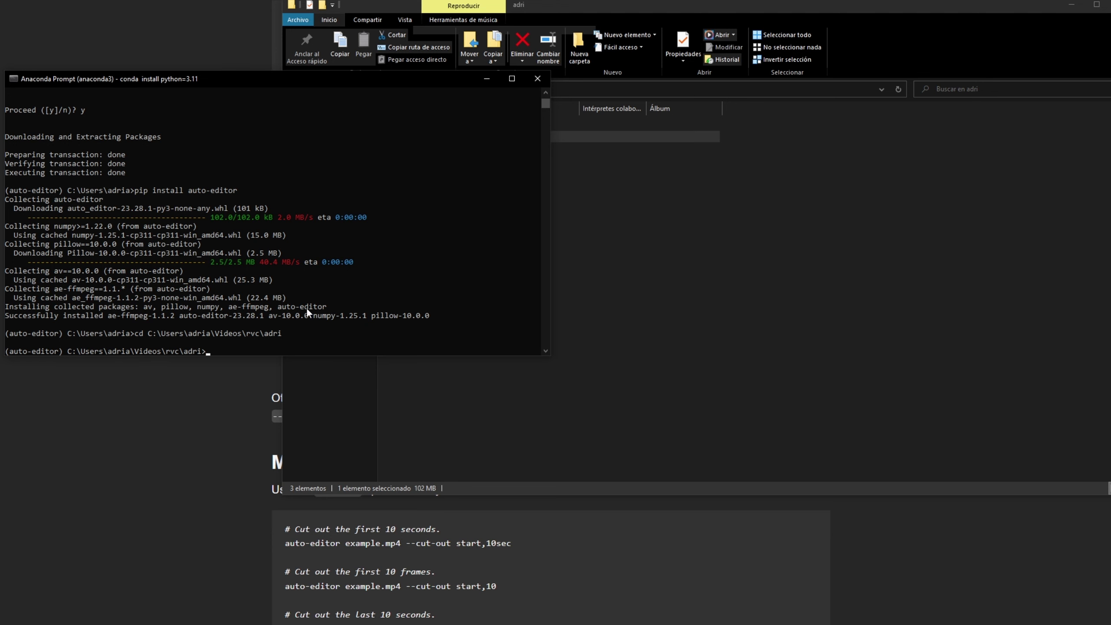
Step: Try to compose an auto-editor command by copying "auto-editor" from the website and auto-completing a file name from the dataset folder
left_click(207, 408)
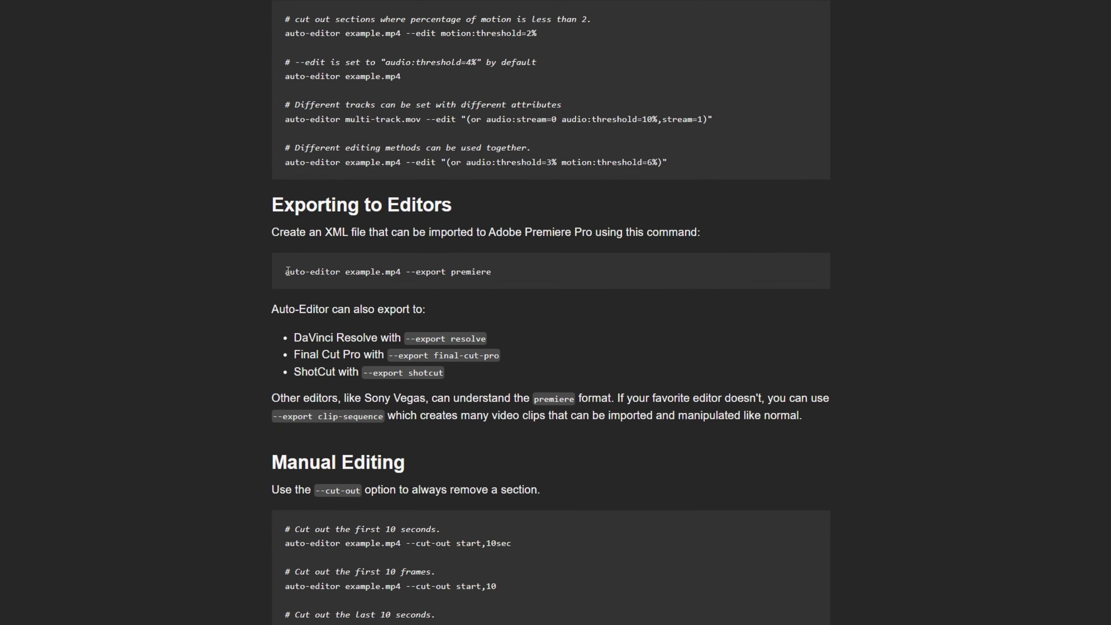
left_click_drag(285, 272, 340, 272)
key("ctrl+c")
key("alt+Tab")
key("ctrl+v")
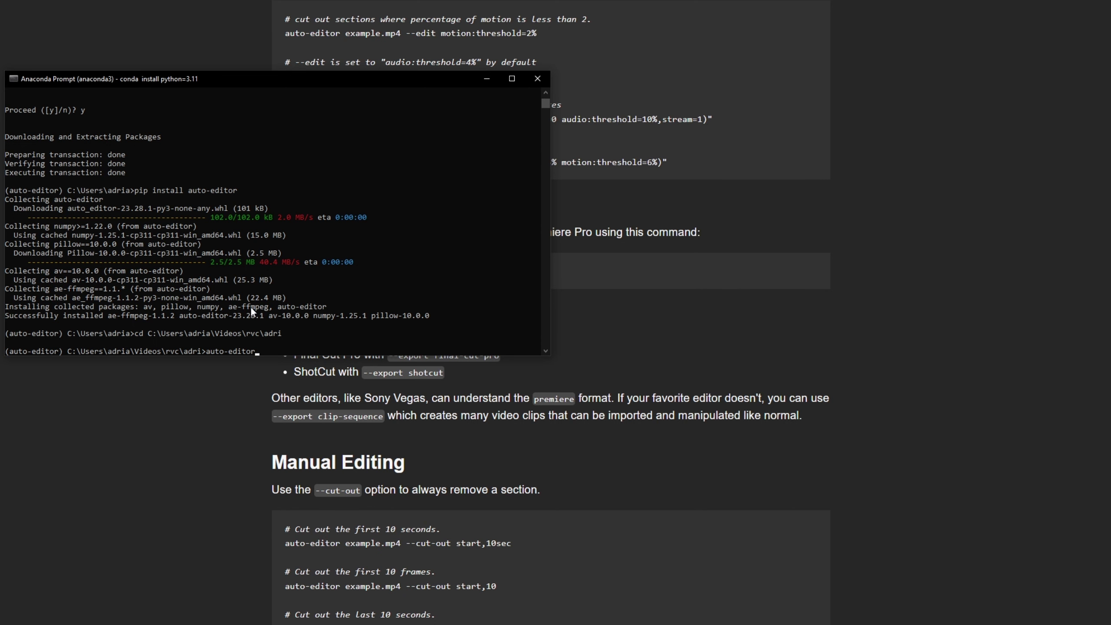
key("Tab")
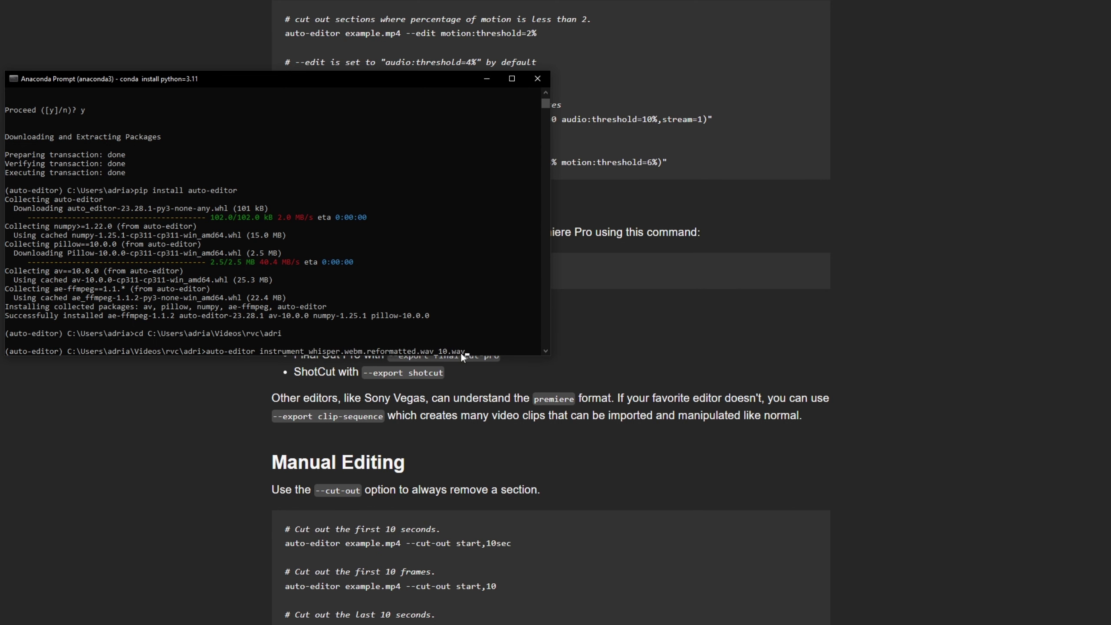
key("Tab")
key("alt+Tab")
left_click(730, 217)
left_click(214, 246)
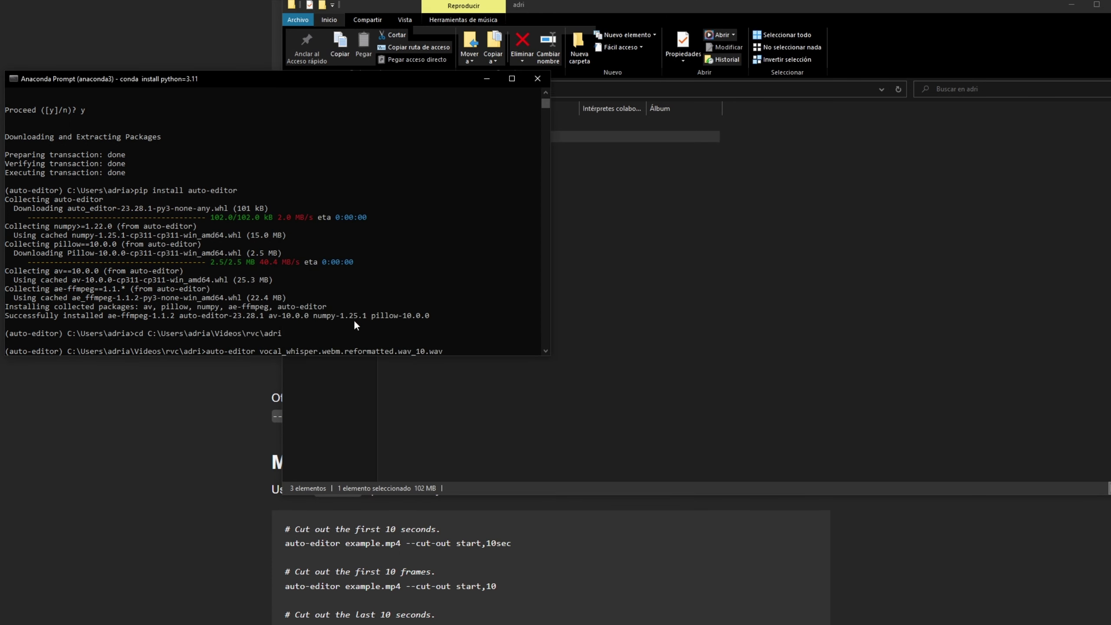
key("Tab")
key("Tab")
key("Tab")
key("Tab")
key("Return")
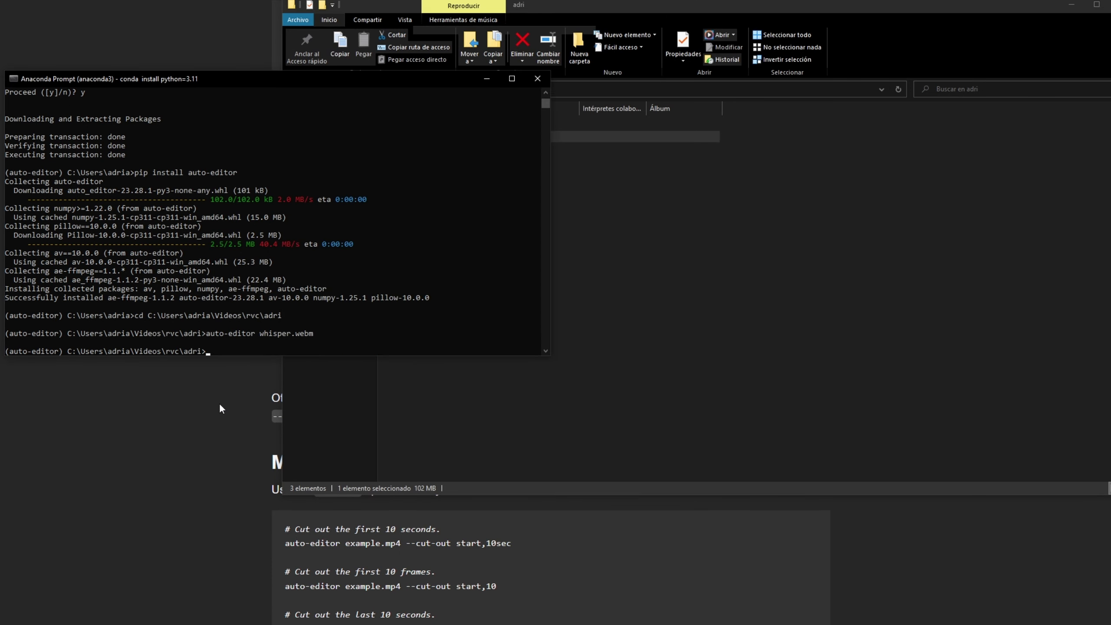
Step: Enter an auto-editor command with the full path of vocal_whisper.webm.reformatted.wav_10.wav from the dataset folder, without running it
left_click_drag(208, 336, 253, 332)
key("ctrl+c")
key("ctrl+v")
left_click(617, 245)
left_click_drag(418, 133, 182, 271)
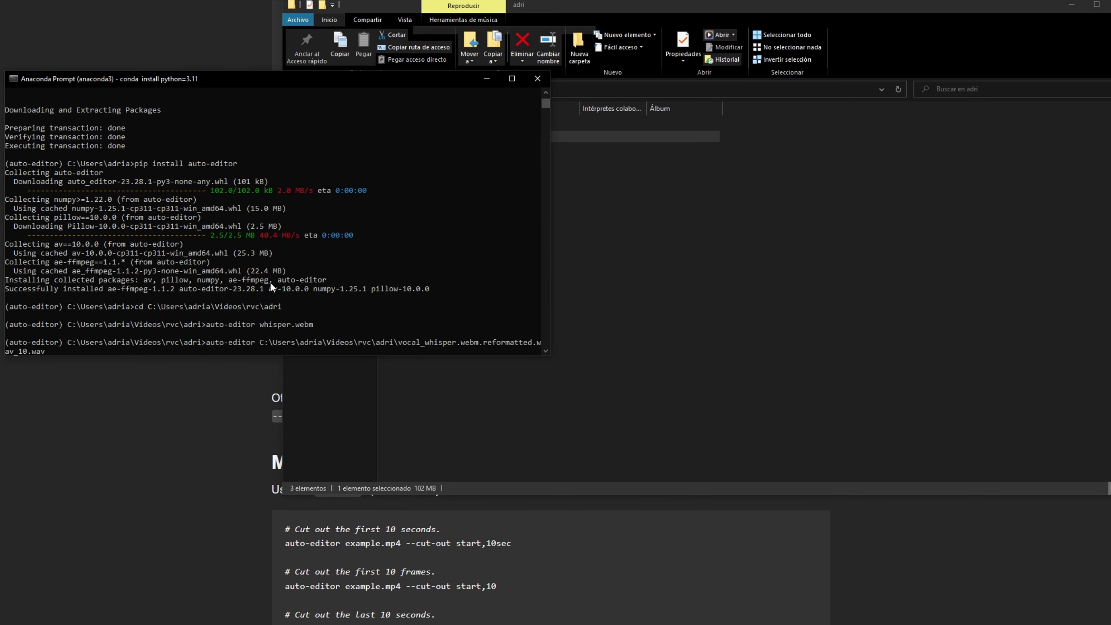
Step: Switch back to the Auto-Editor website's Exporting to Editors section for the export options
left_click(181, 444)
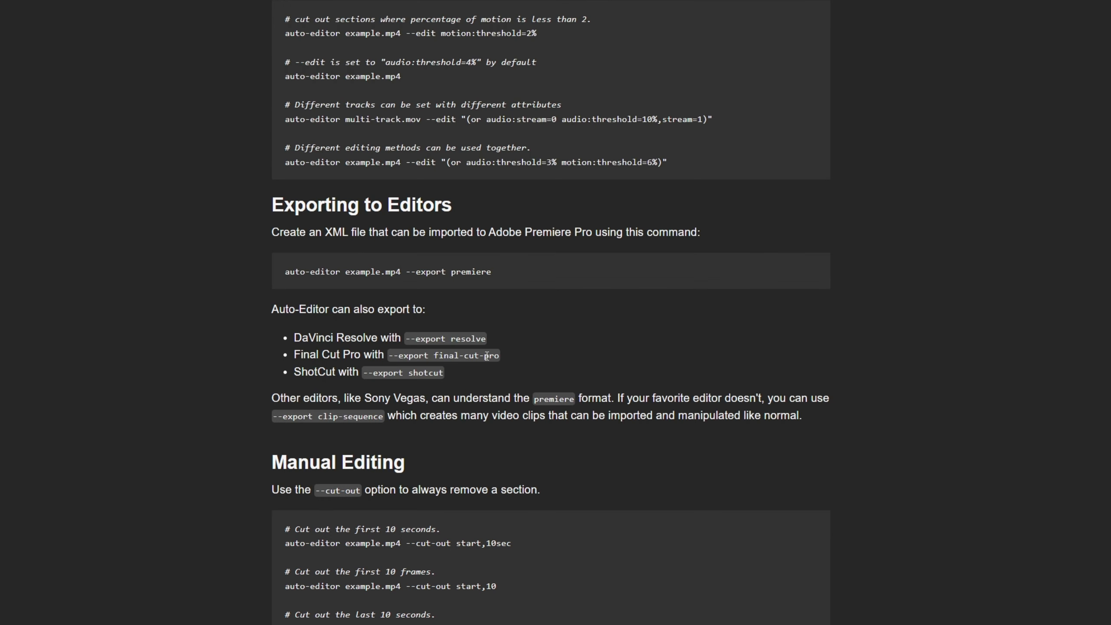
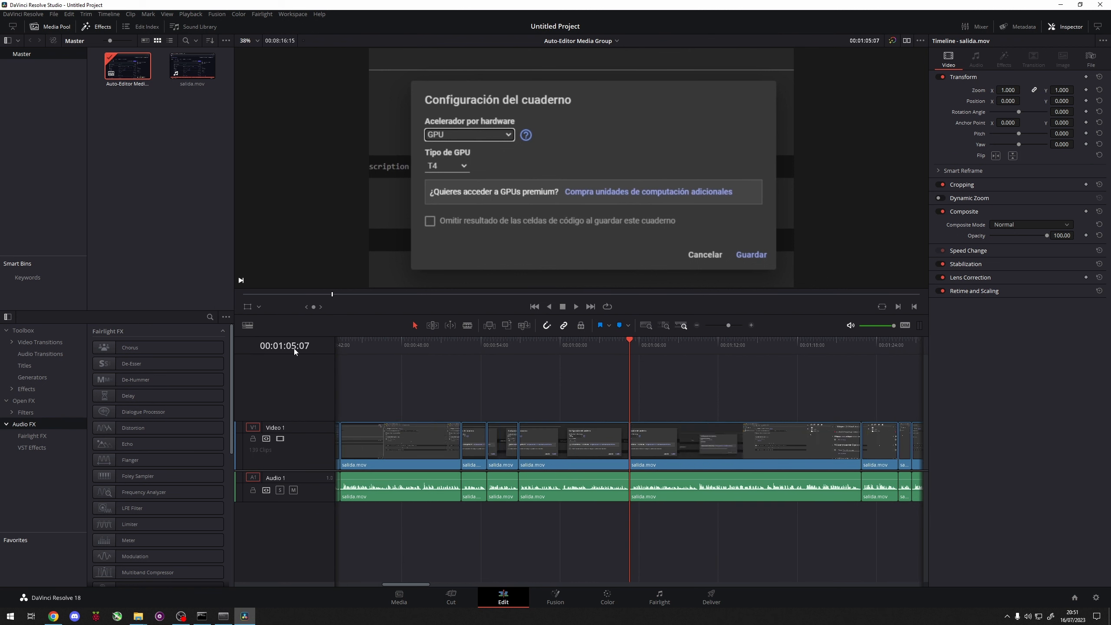
Step: Split the long timeline clip, video and audio together, at 00:01:10:12, where the silence ends
left_click_drag(634, 346, 722, 357)
scroll(709, 407, "up", 3)
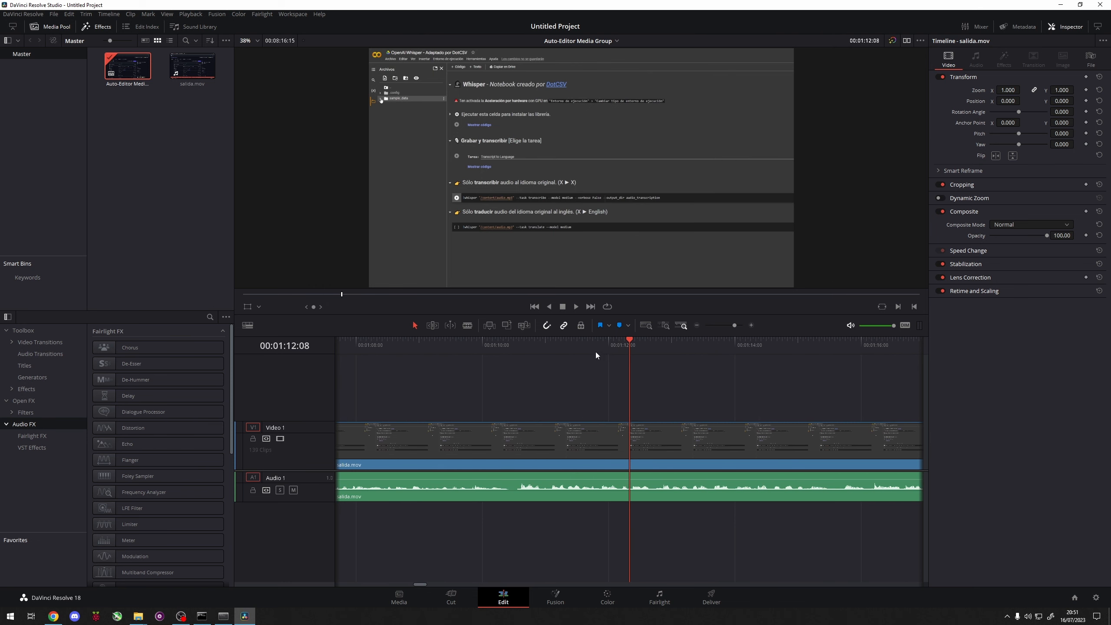
left_click(513, 360)
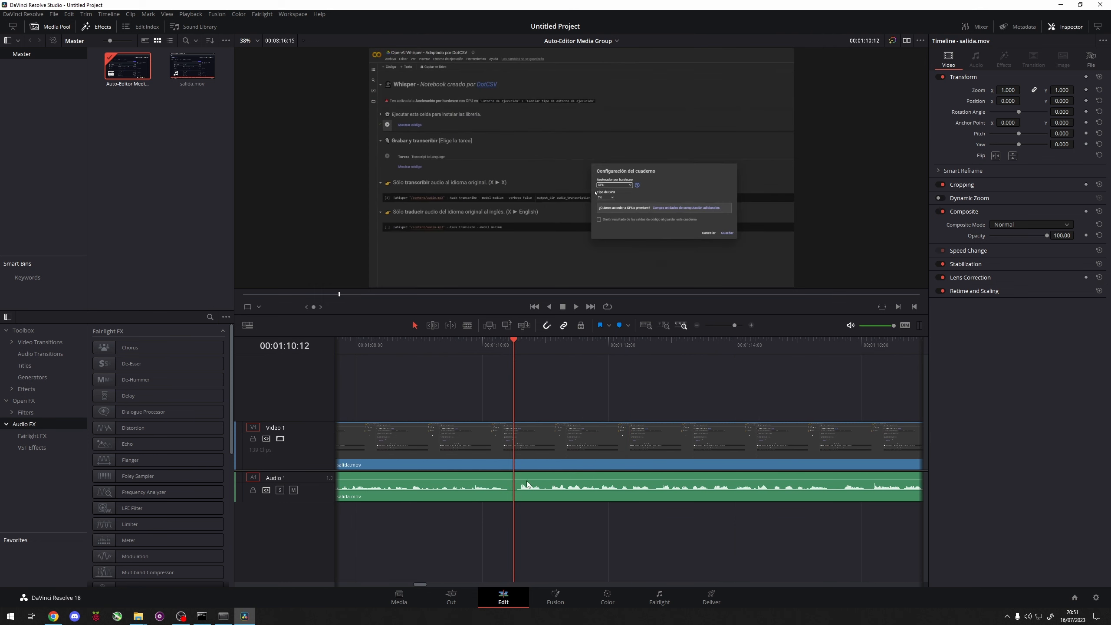
key("ctrl+b")
Step: Split the same long clip a second time at about 00:01:18, before the following edit point at 00:01:22:21
scroll(590, 389, "down", 4)
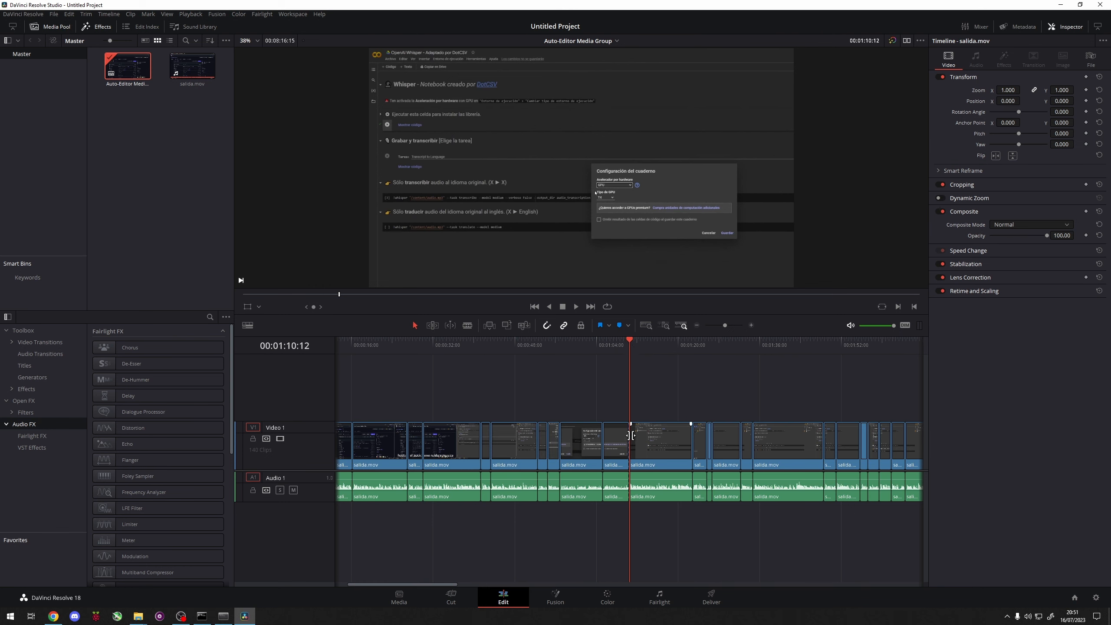
left_click_drag(643, 351, 690, 353)
scroll(690, 364, "up", 3)
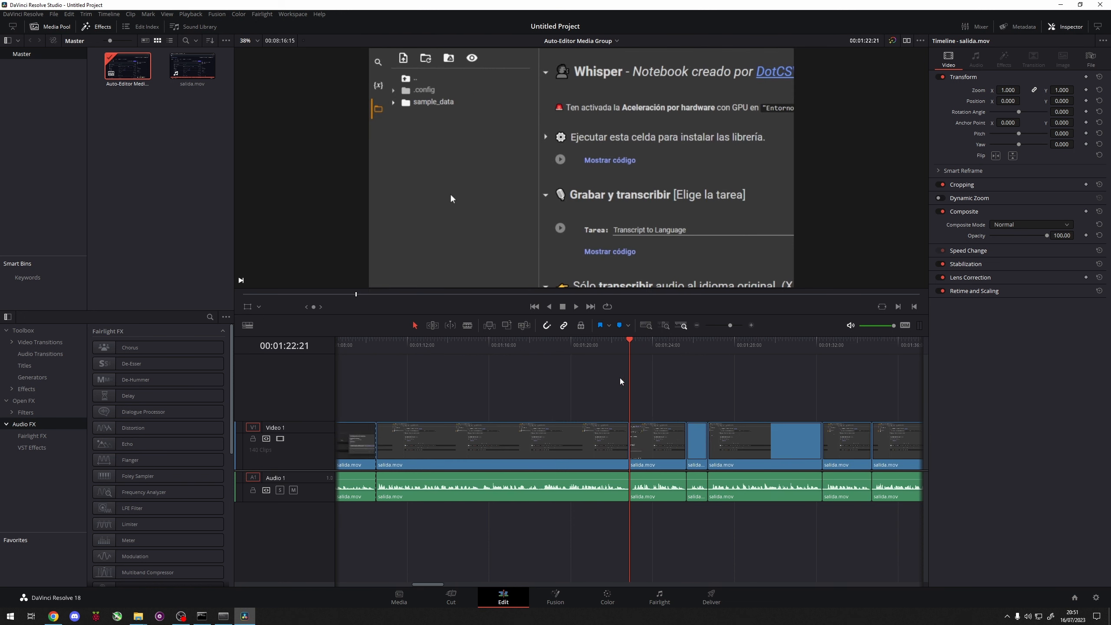
left_click_drag(552, 344, 410, 353)
key("ctrl+b")
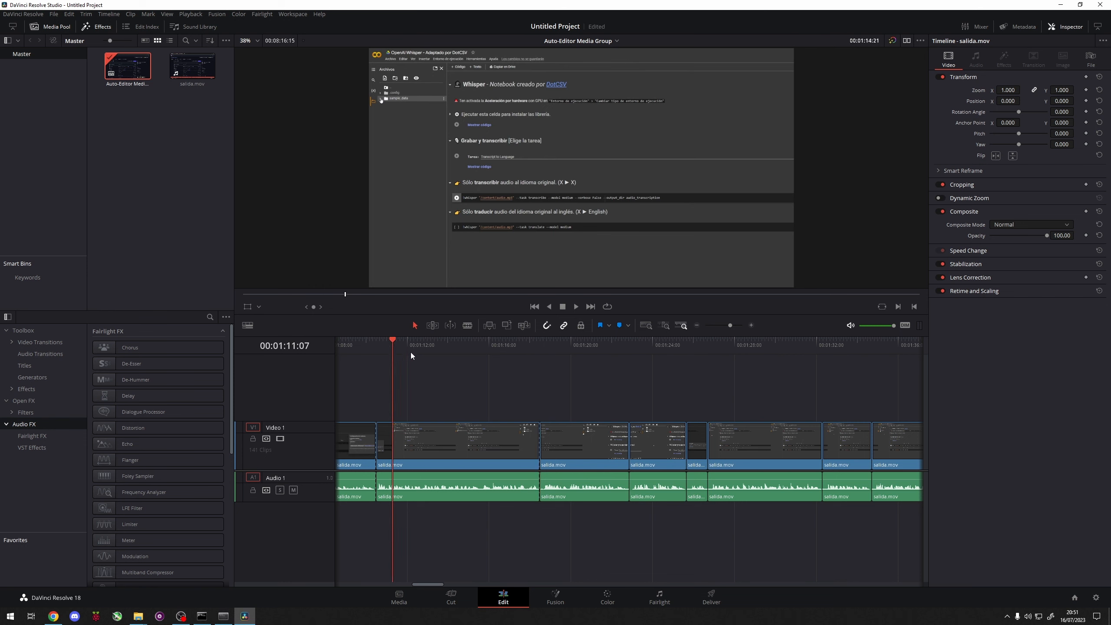
scroll(527, 392, "down", 5)
left_click_drag(539, 377, 645, 522)
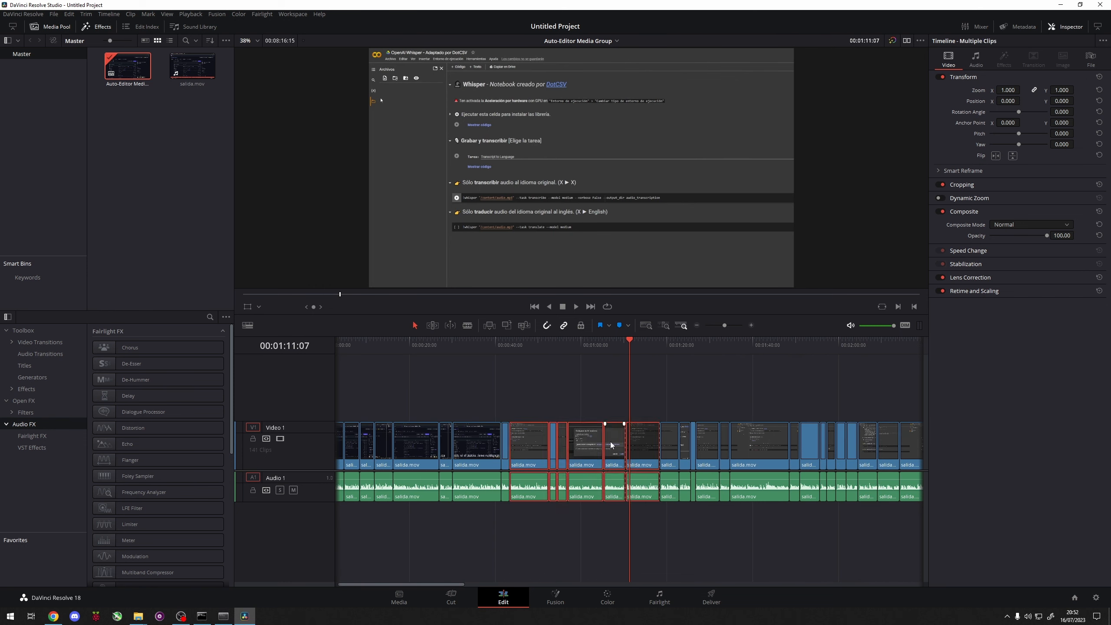
left_click(573, 391)
scroll(573, 391, "down", 3)
scroll(573, 391, "down", 4)
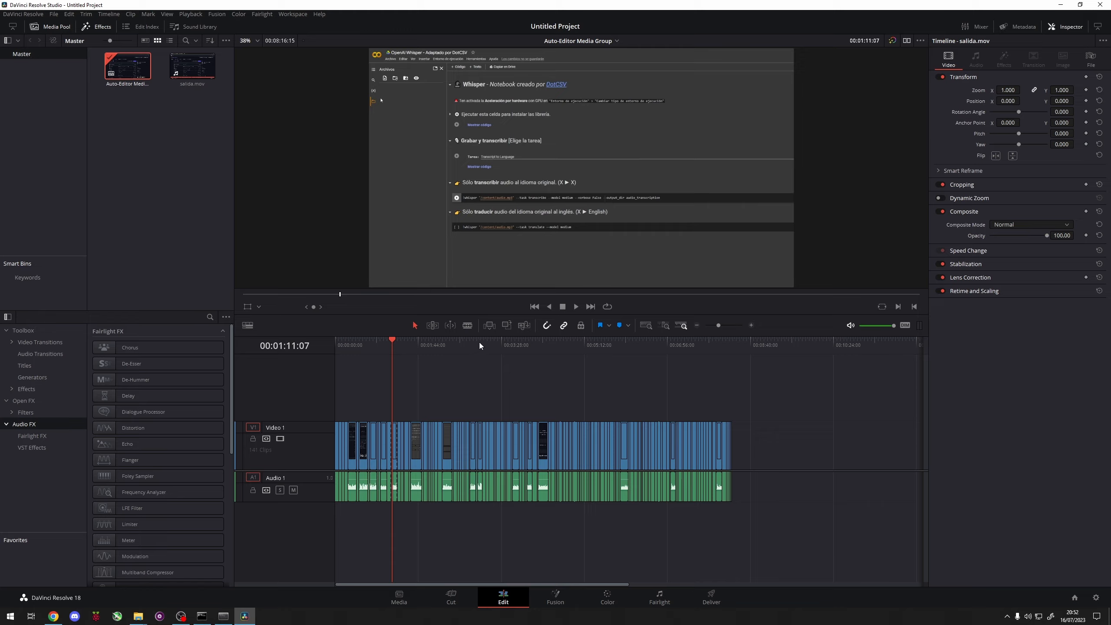
Step: Set up a render of the timeline on the Deliver page with the Audio Only preset and the Wave audio format
key("Home")
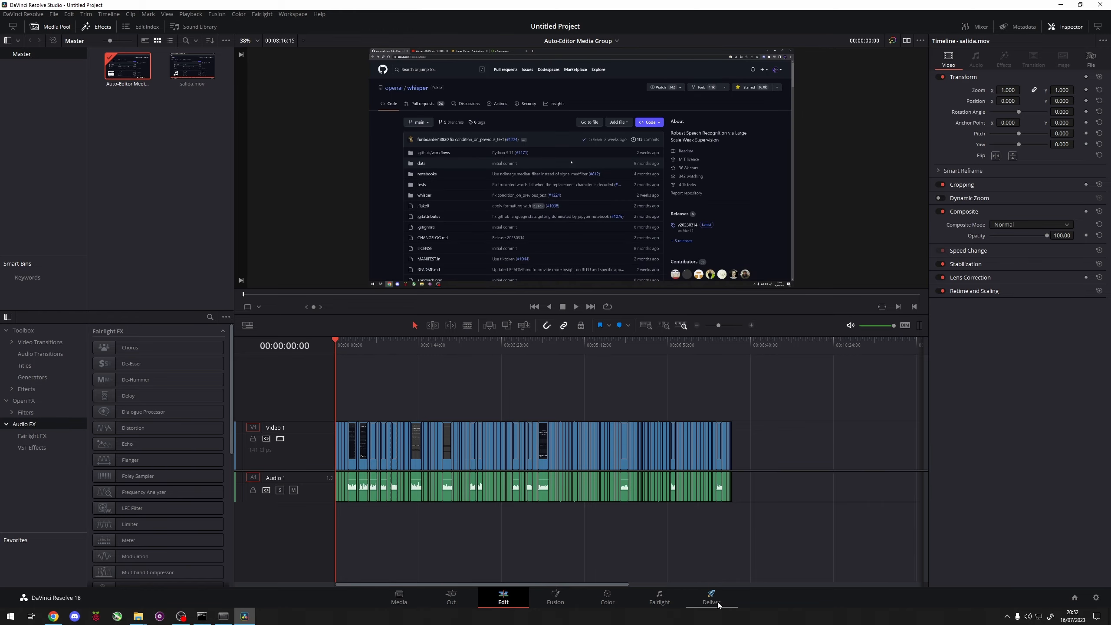
left_click(717, 606)
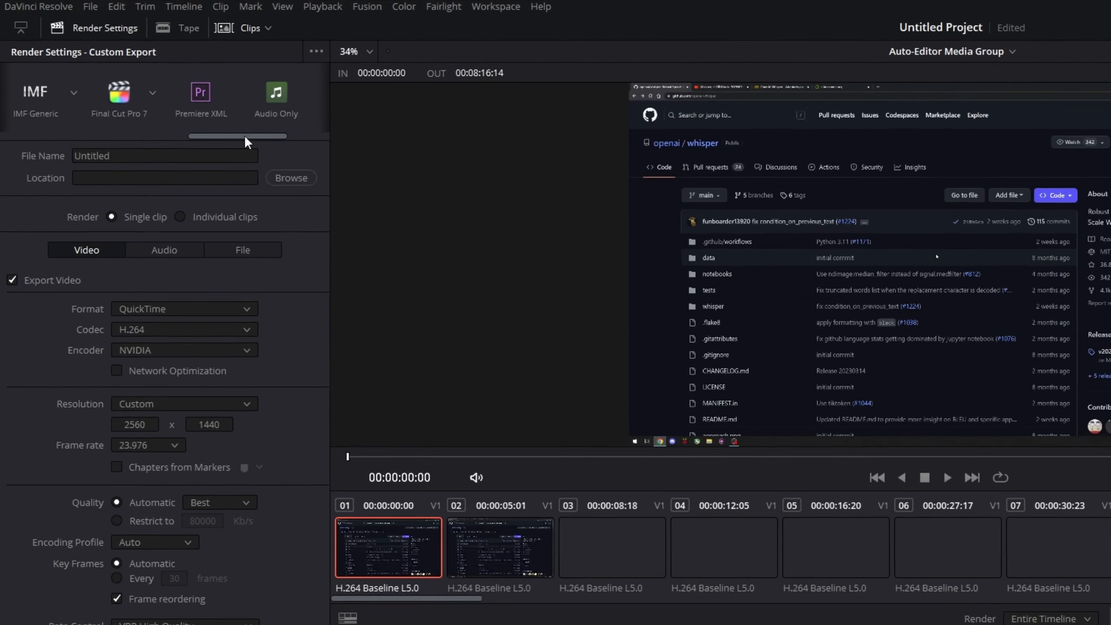
scroll(305, 146, "right", 3)
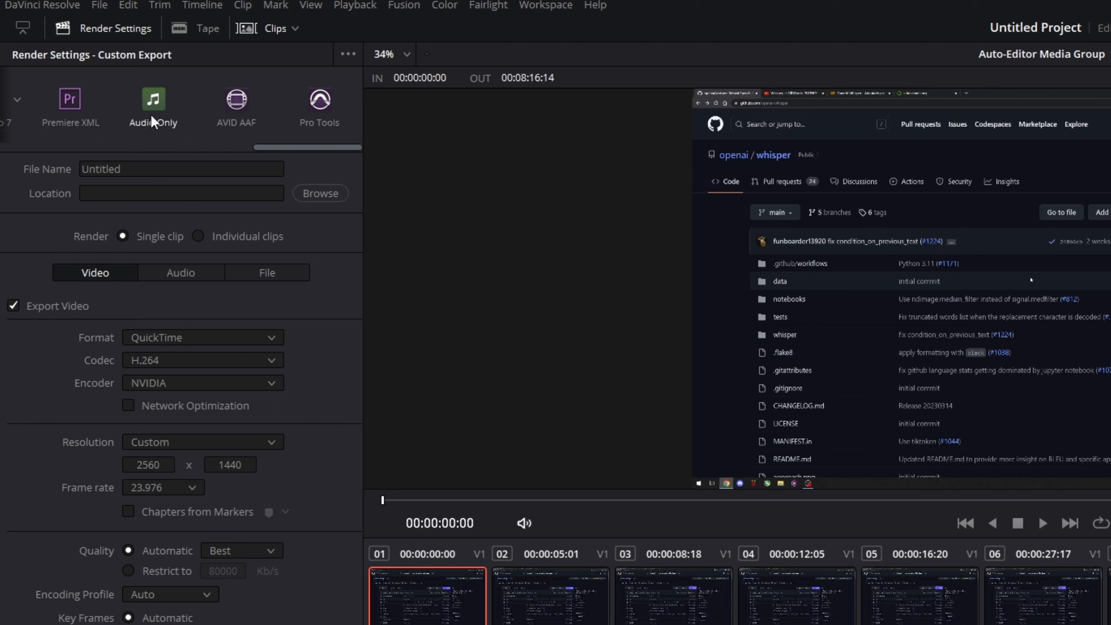
left_click(153, 111)
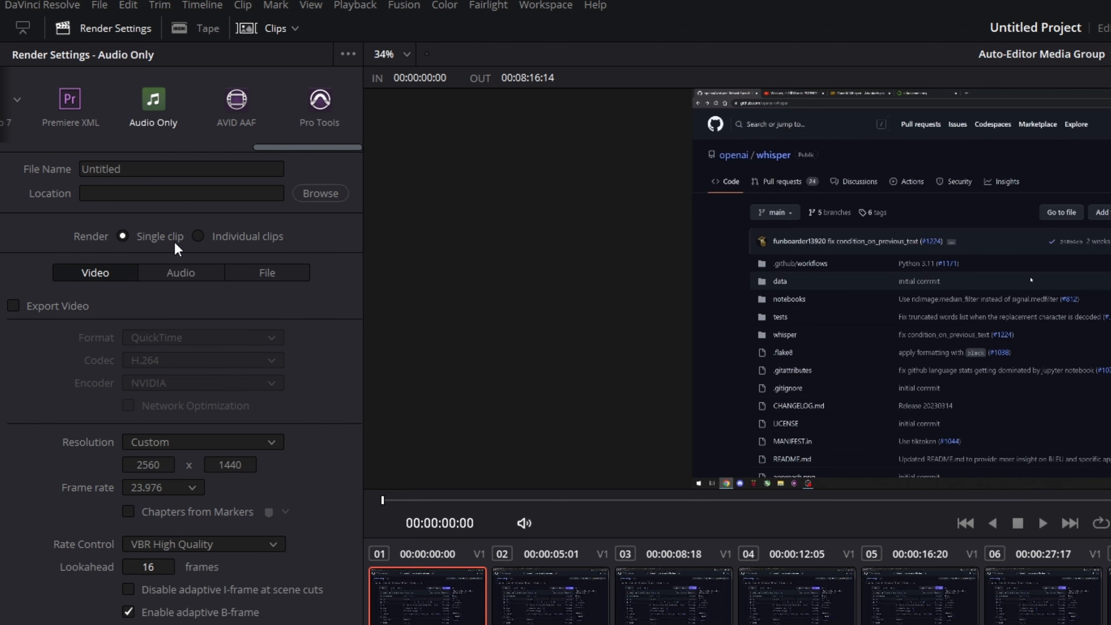
left_click(179, 272)
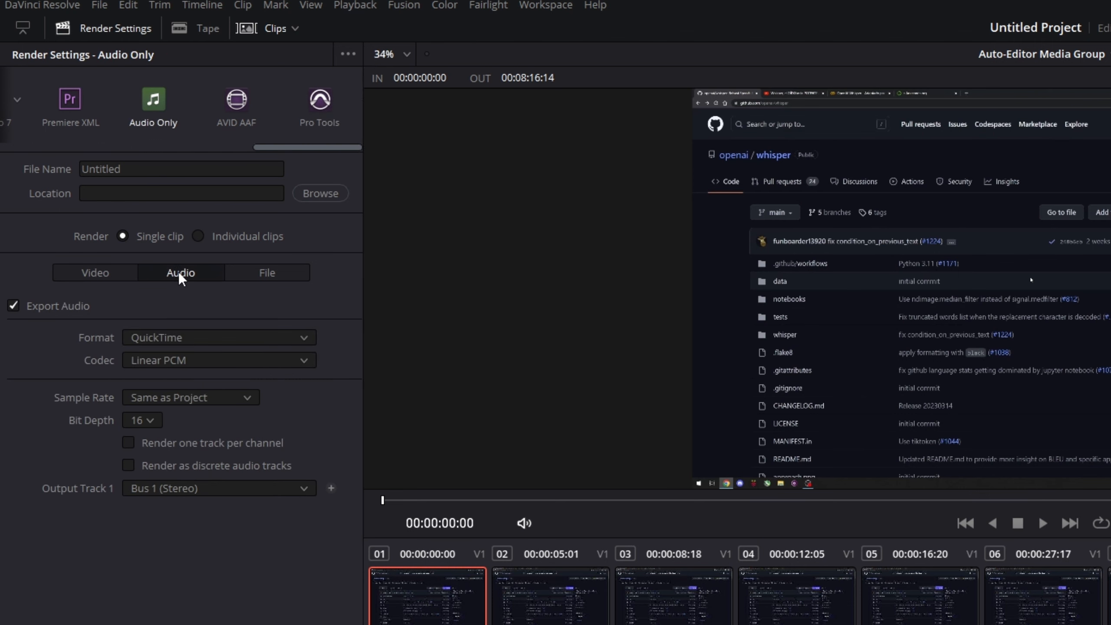
left_click(174, 337)
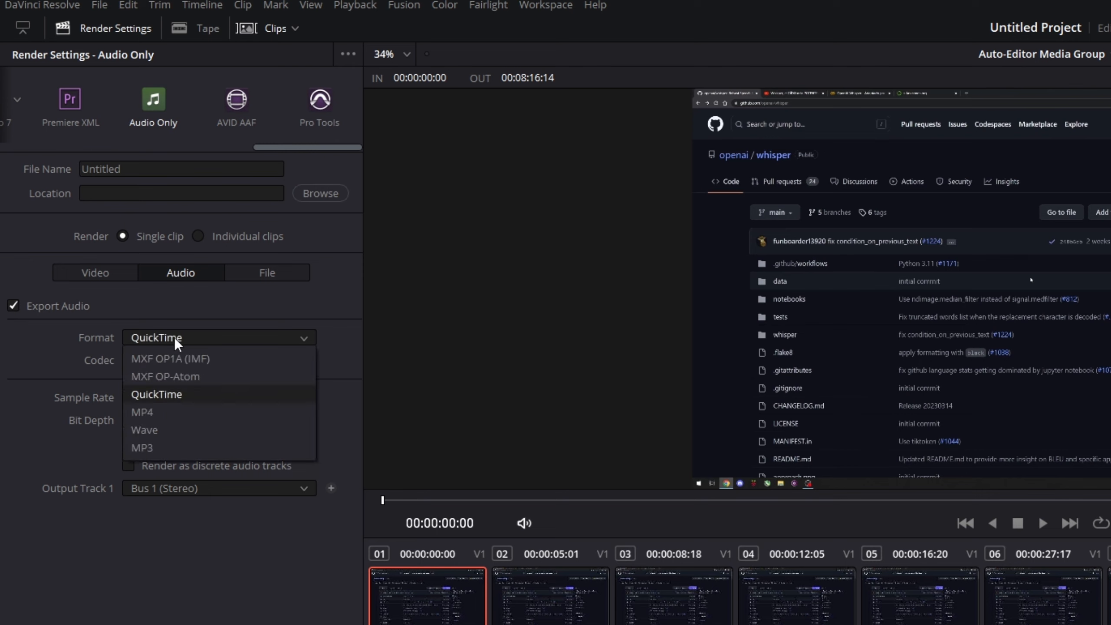
left_click(163, 430)
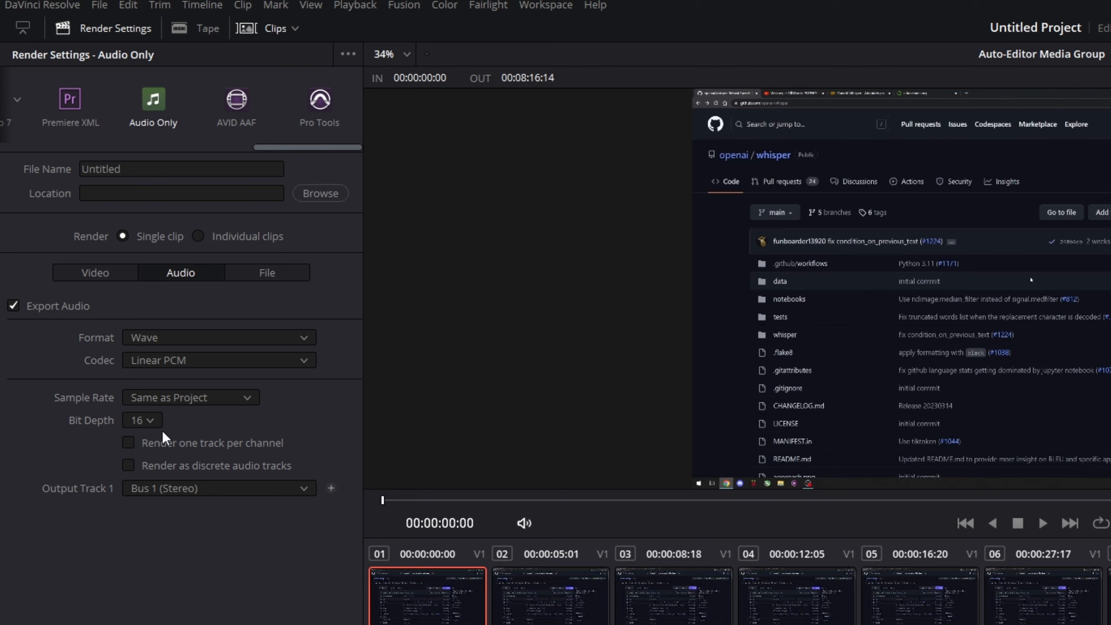
Step: Set the render to output individual clips and name the files adri_whisper
left_click(198, 236)
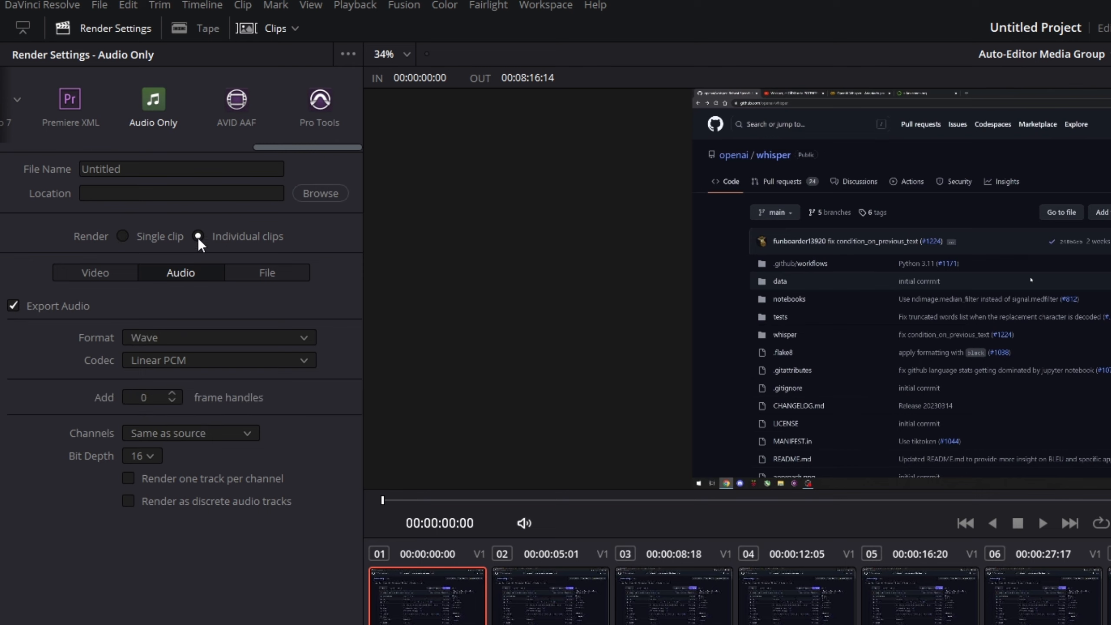
left_click(154, 170)
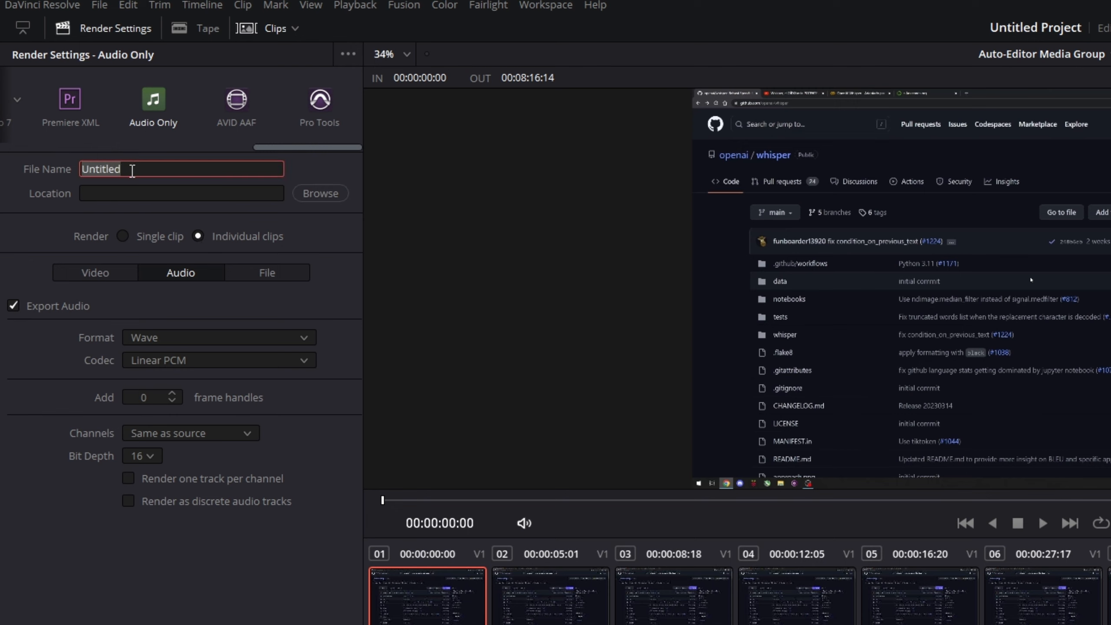
type("adri_whisper")
Step: Set the render location to a new folder named dataset inside rvc\adri and add the job to the render queue
left_click(320, 194)
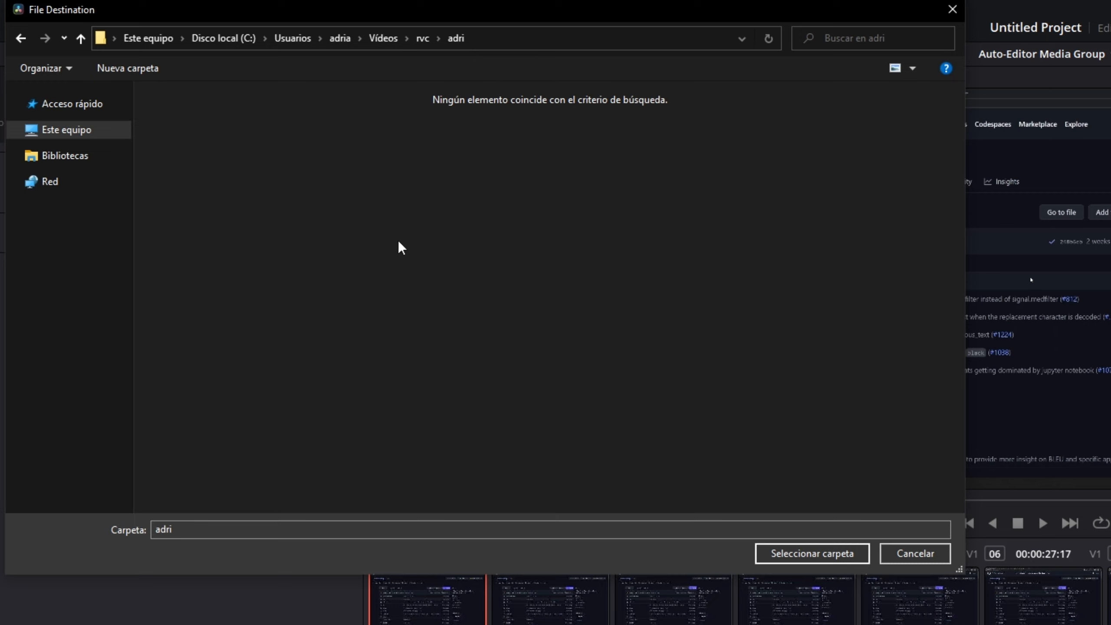
left_click(140, 74)
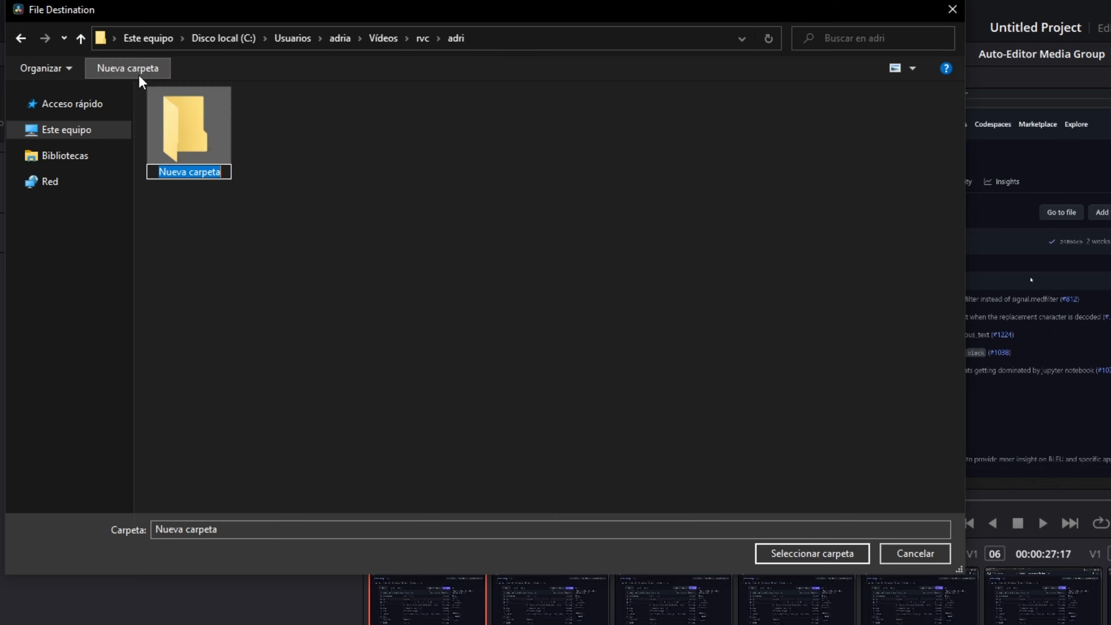
type("dataset")
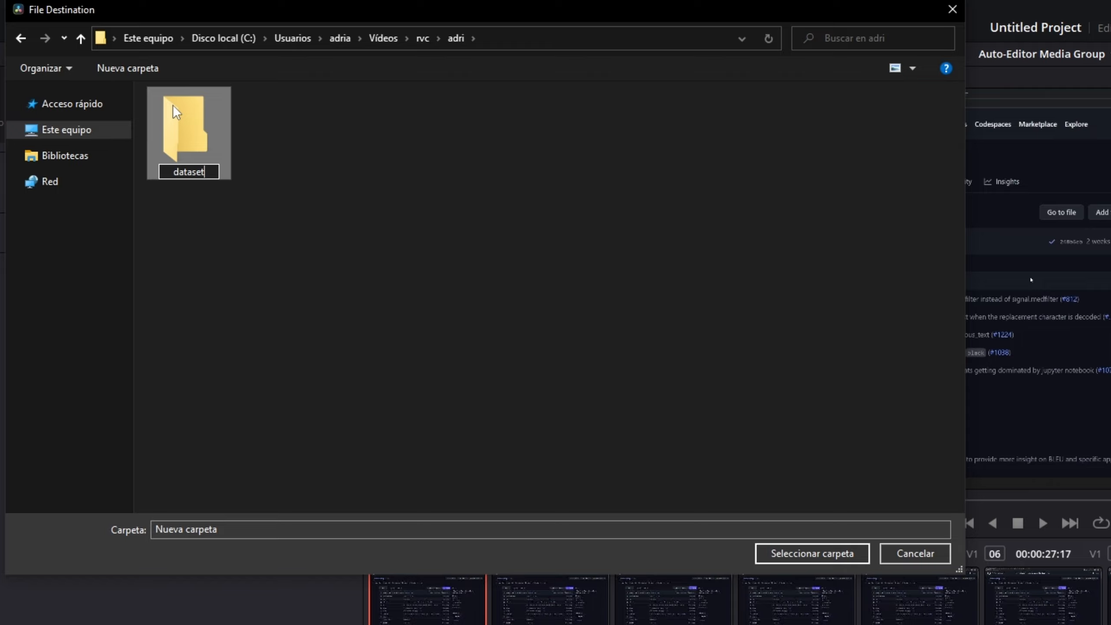
key("Return")
double_click(210, 138)
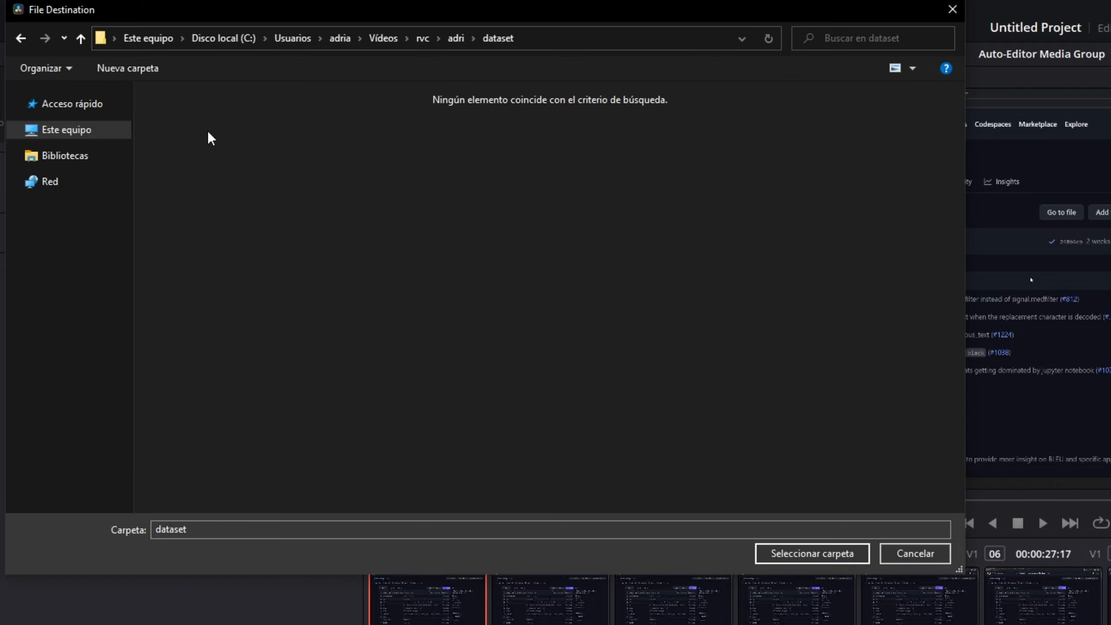
left_click(803, 552)
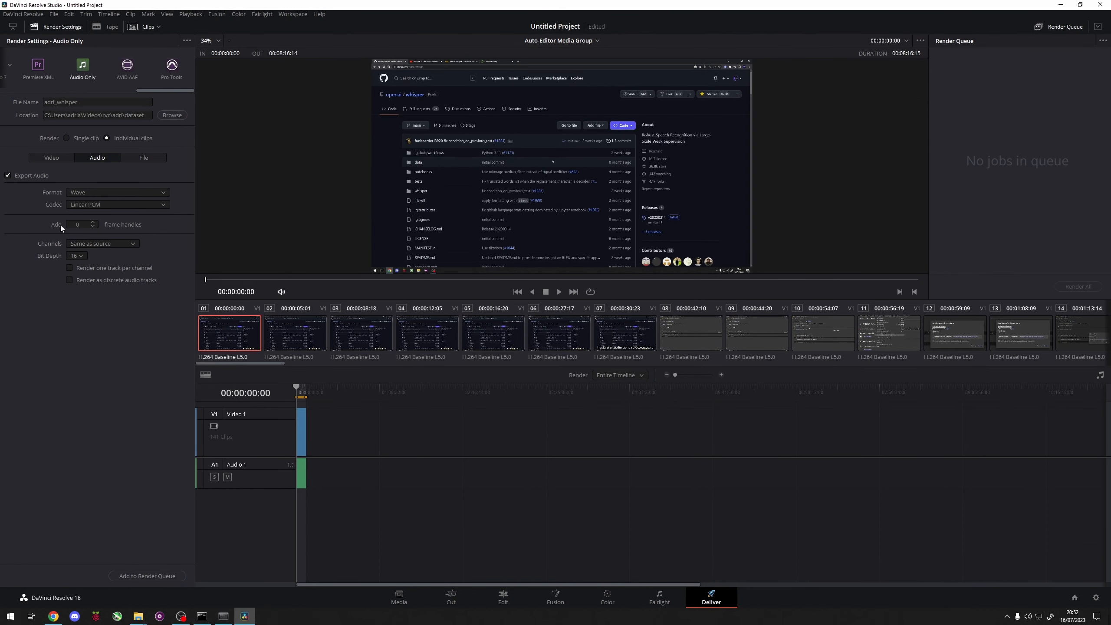
left_click(147, 575)
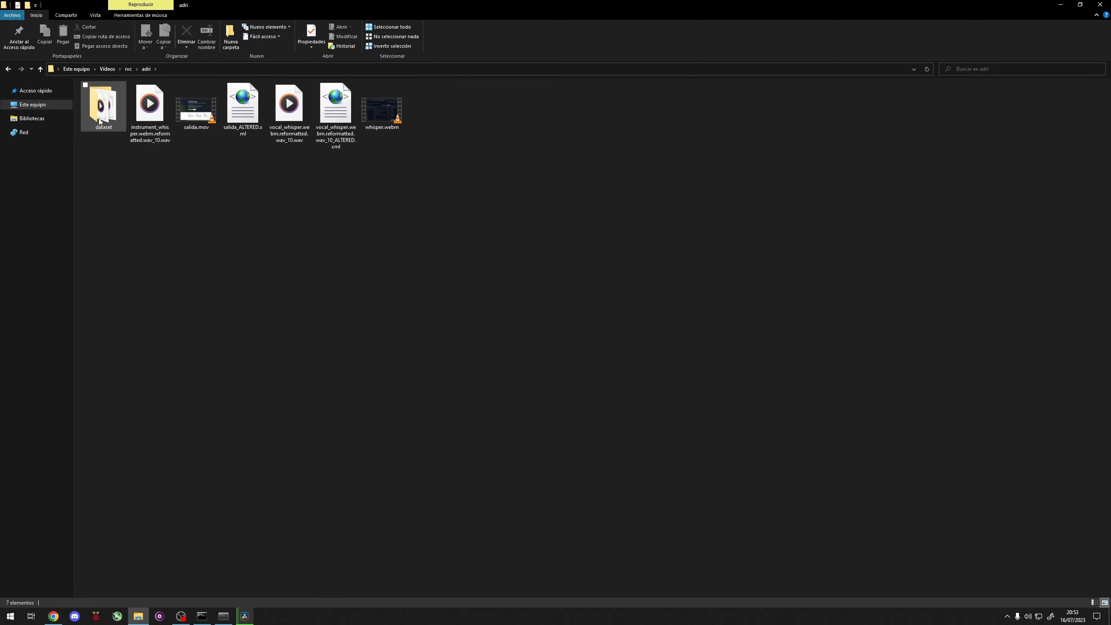
Step: Open the dataset folder in File Explorer and listen to the exported clip adri_whisper00000293.wav
double_click(104, 107)
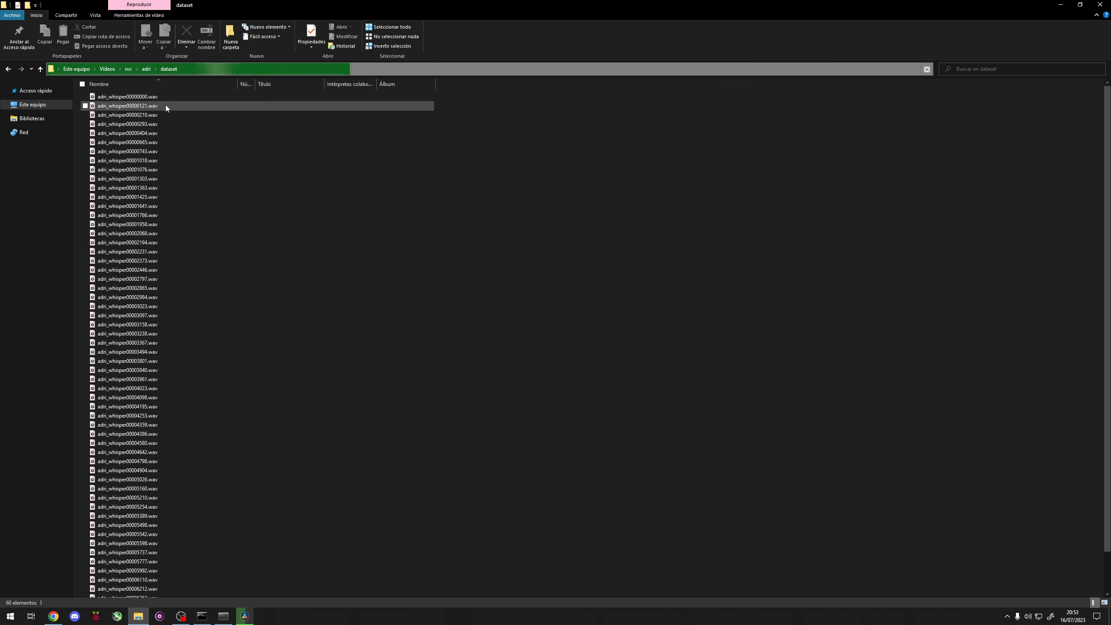
left_click(144, 124)
double_click(144, 123)
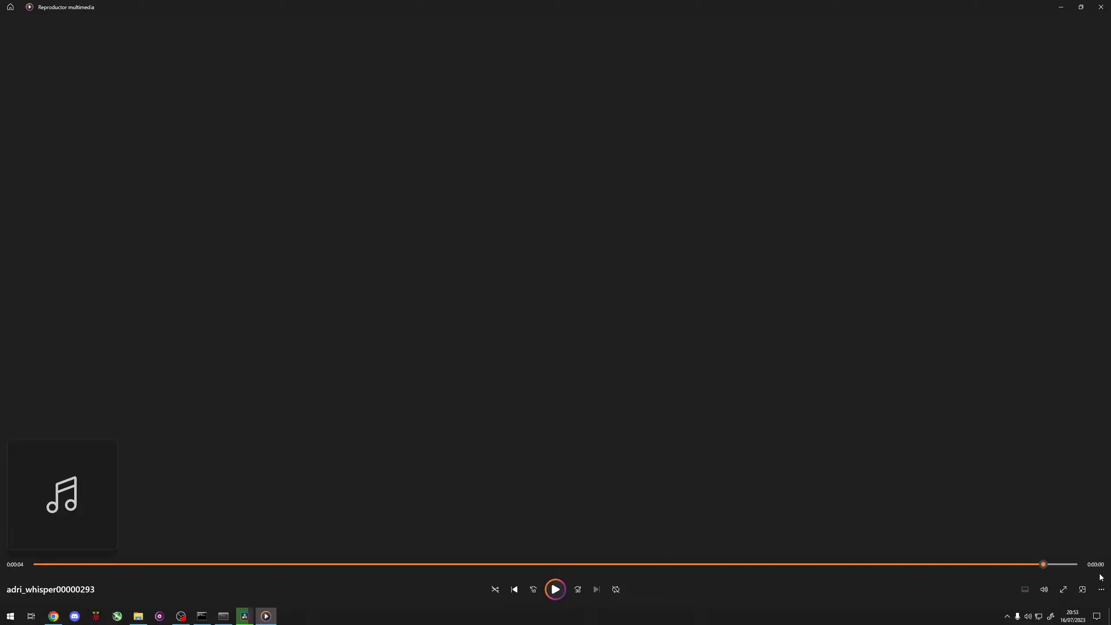
left_click(1099, 5)
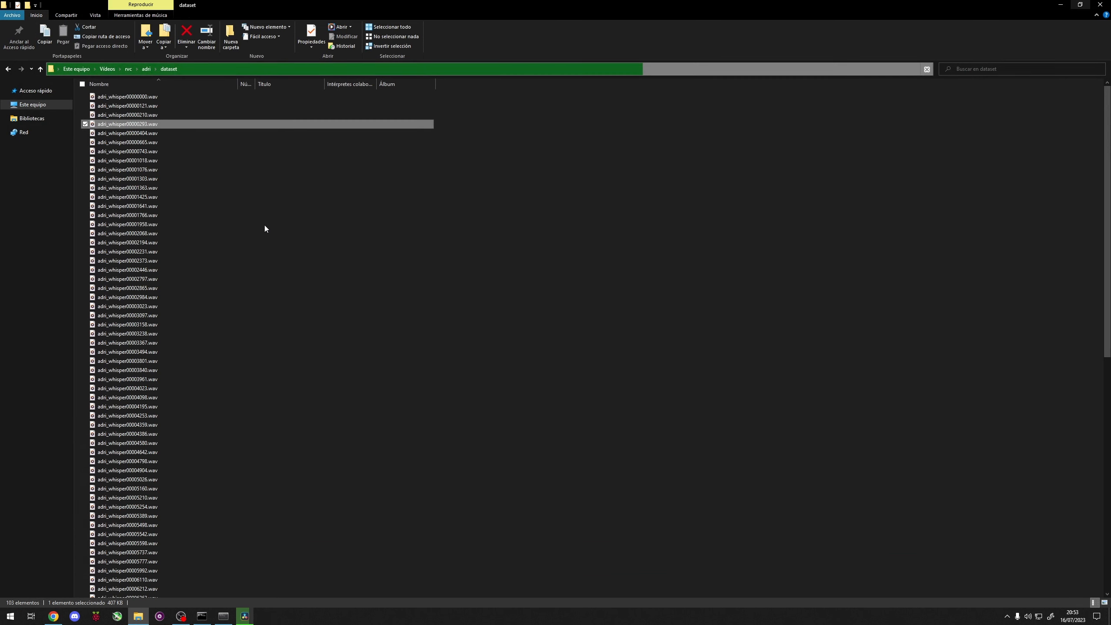
Step: Return to the folder containing dataset, then switch to DaVinci Resolve and close it
left_click(148, 70)
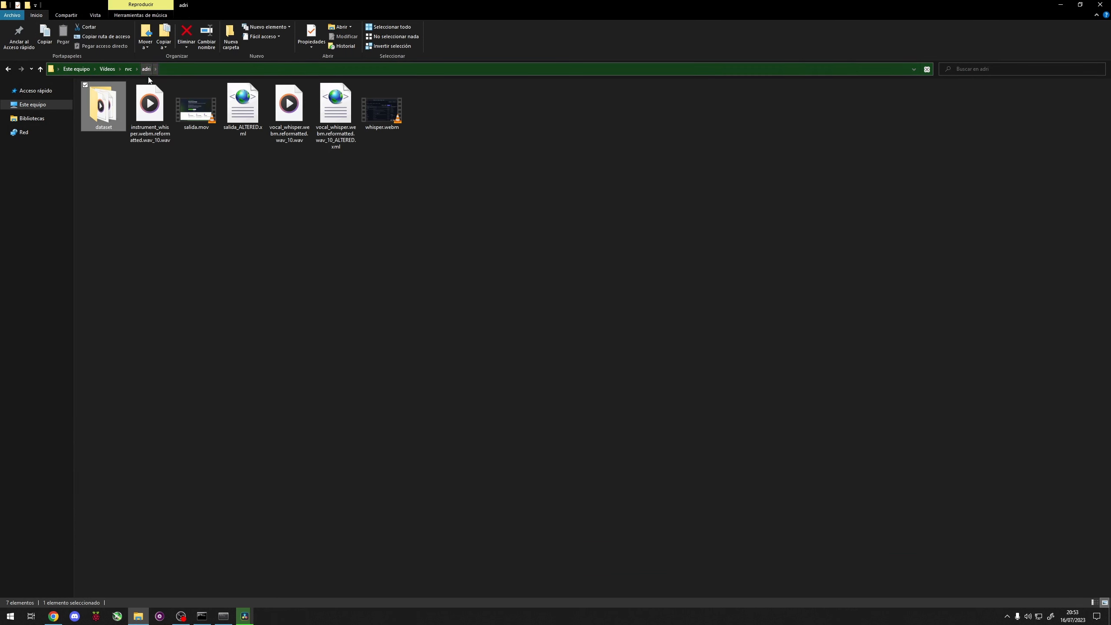
key("alt+Tab")
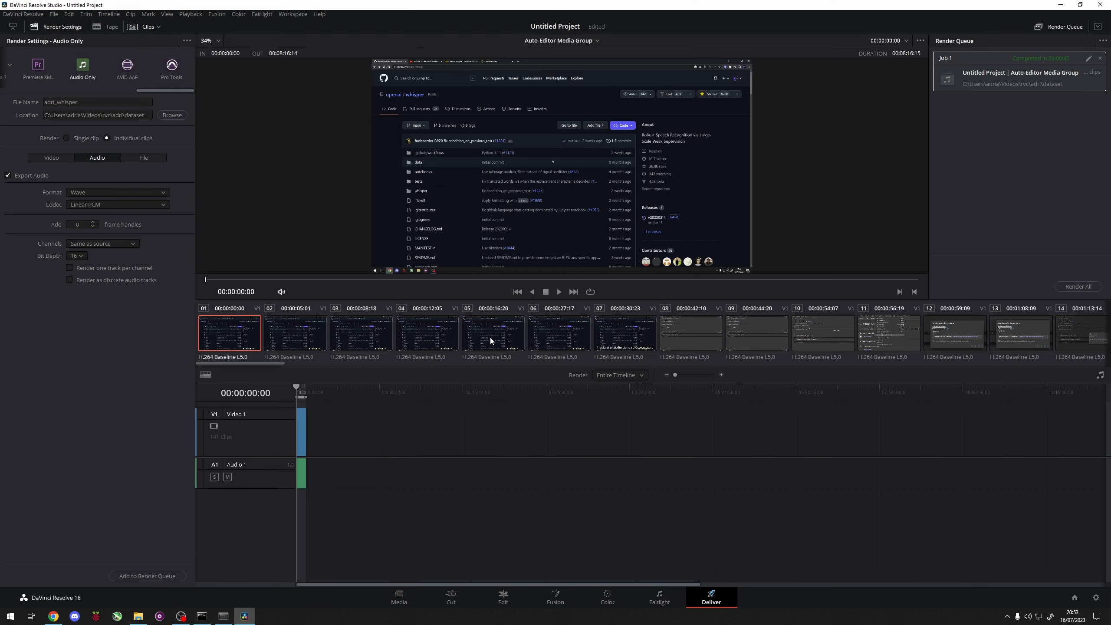
left_click(1107, 5)
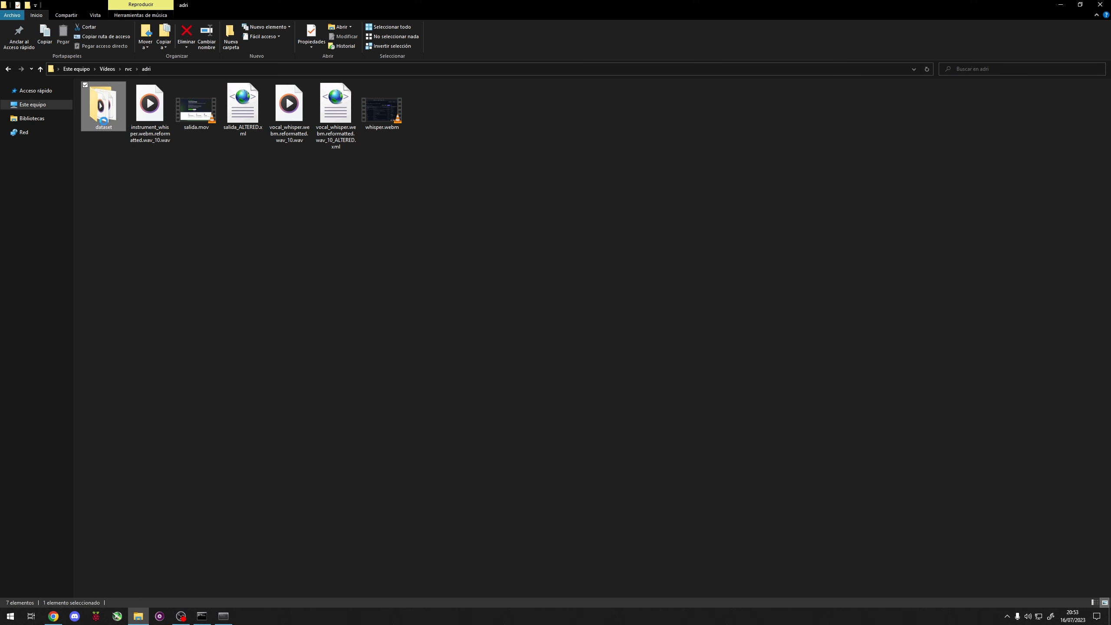
Step: Check the total duration of all exported WAV files in the dataset folder through their properties, and return to the parent folder
double_click(105, 124)
left_click(110, 97)
scroll(262, 341, "down", 20)
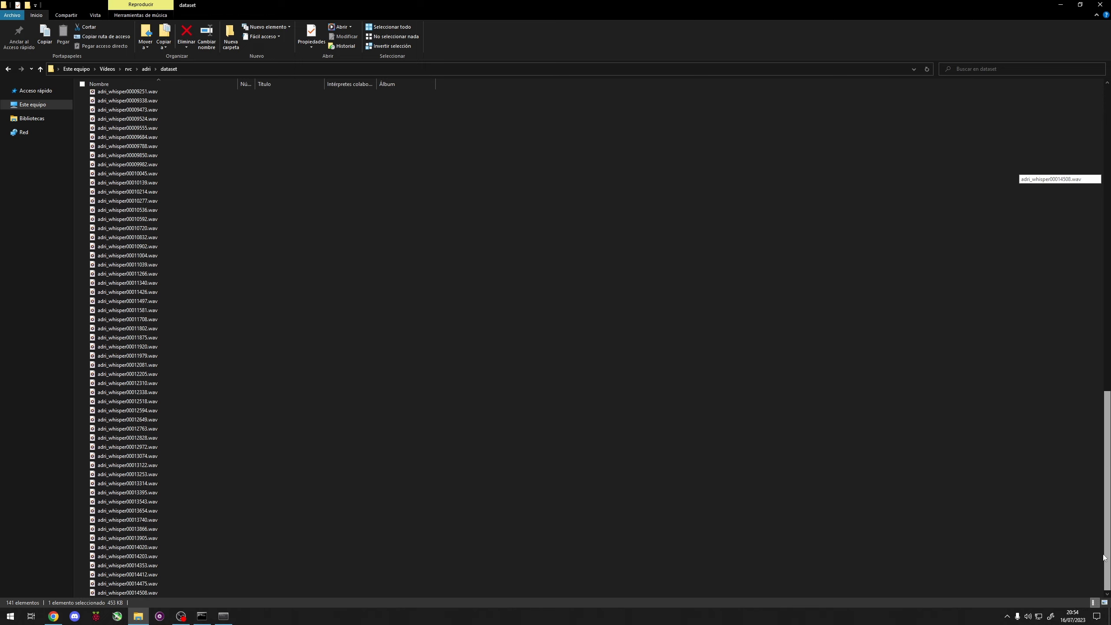
left_click(215, 591, "shift")
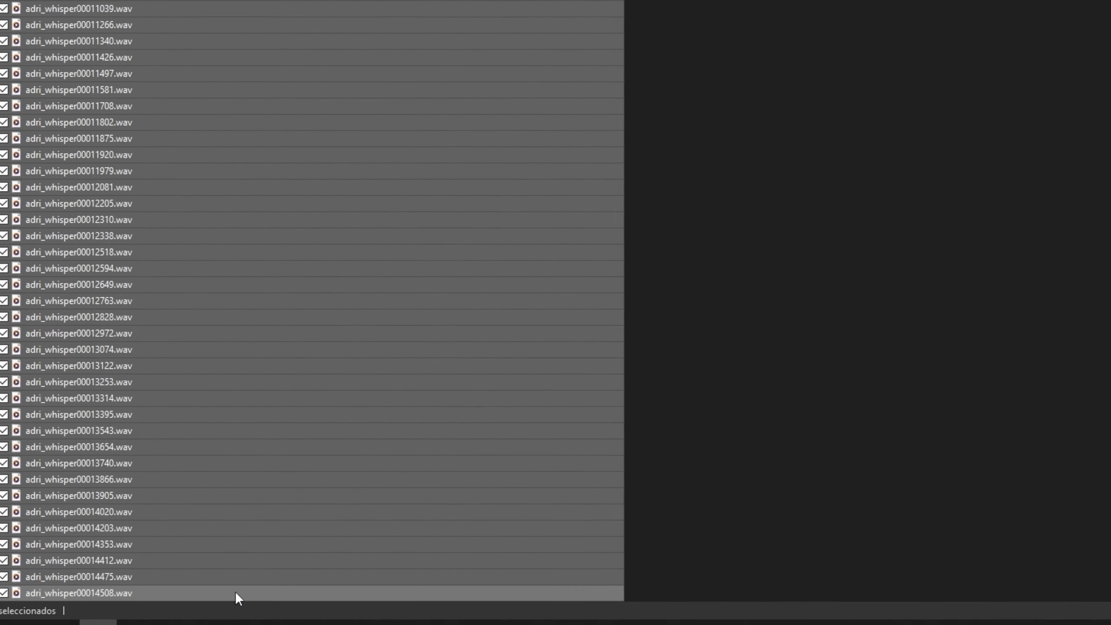
right_click(235, 591)
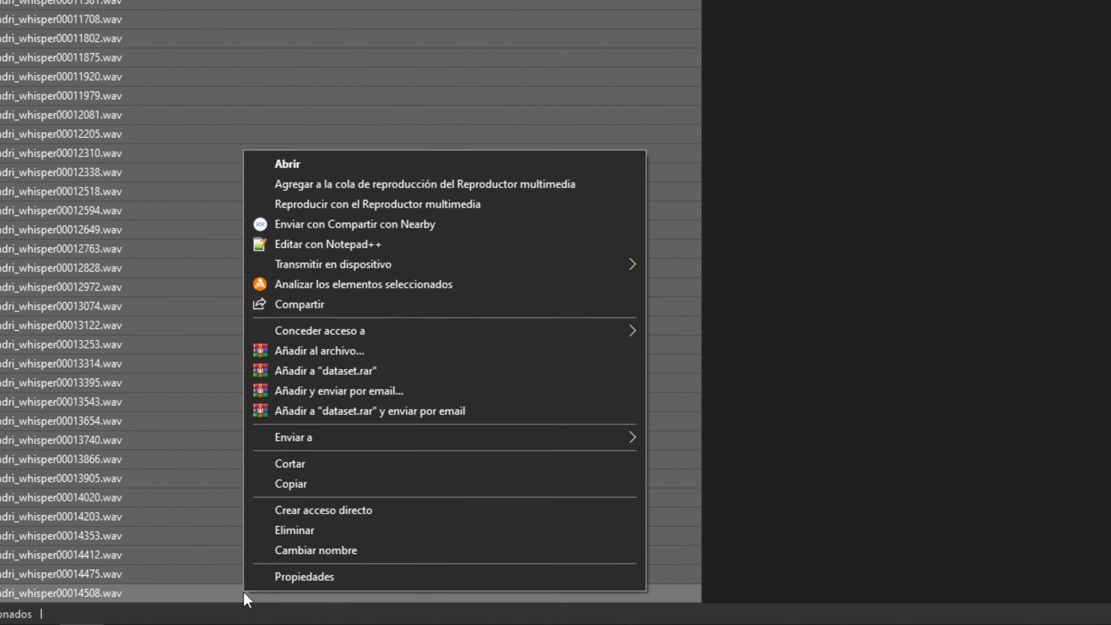
left_click(294, 580)
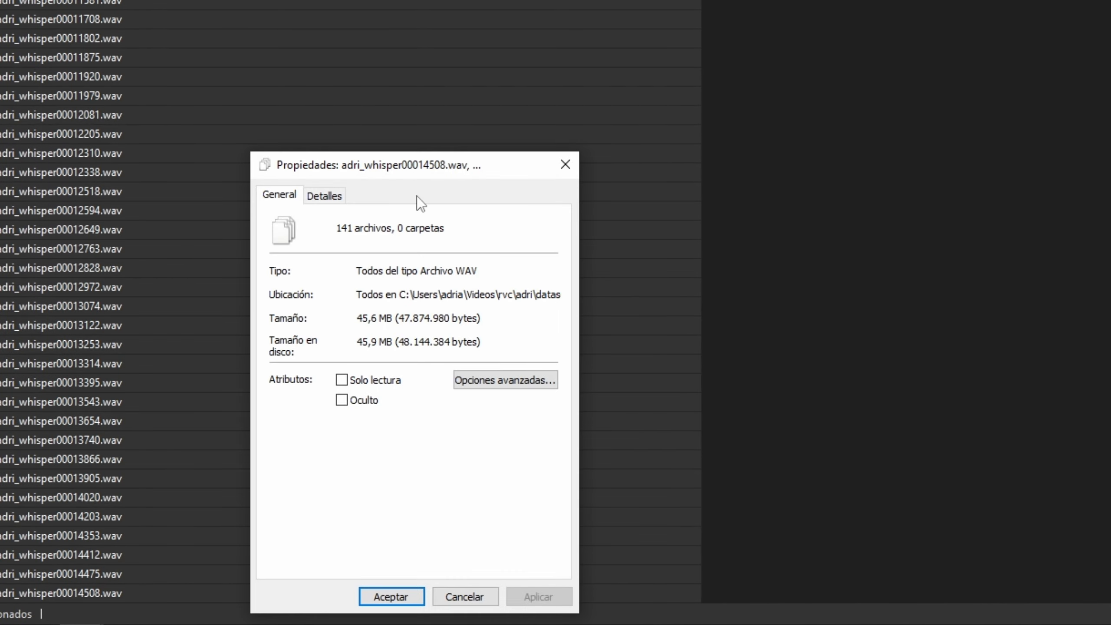
left_click(337, 198)
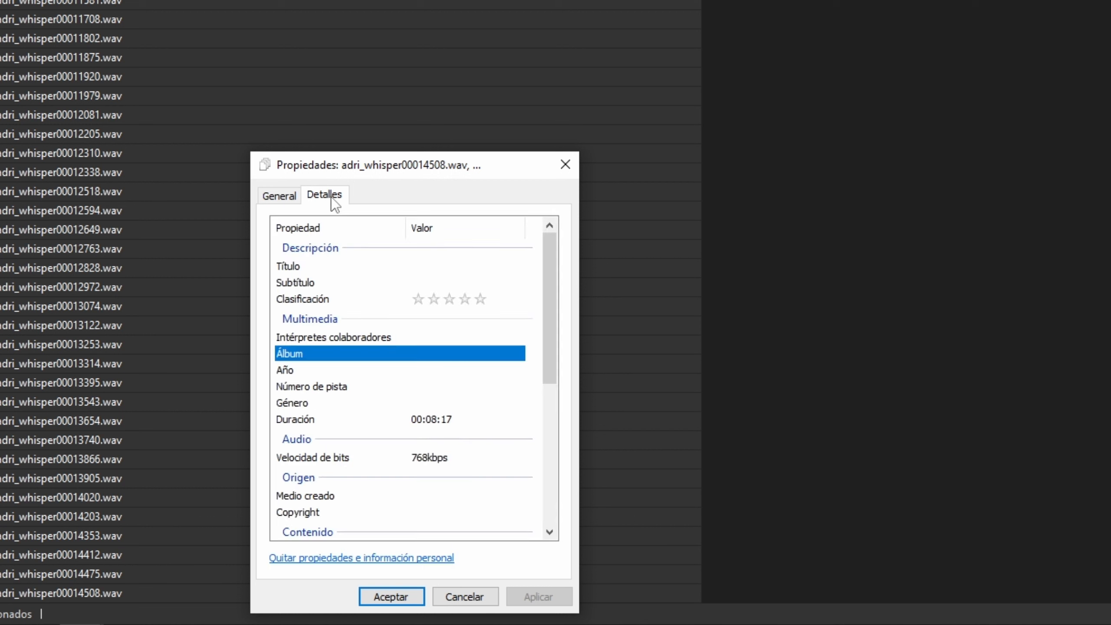
left_click(430, 420)
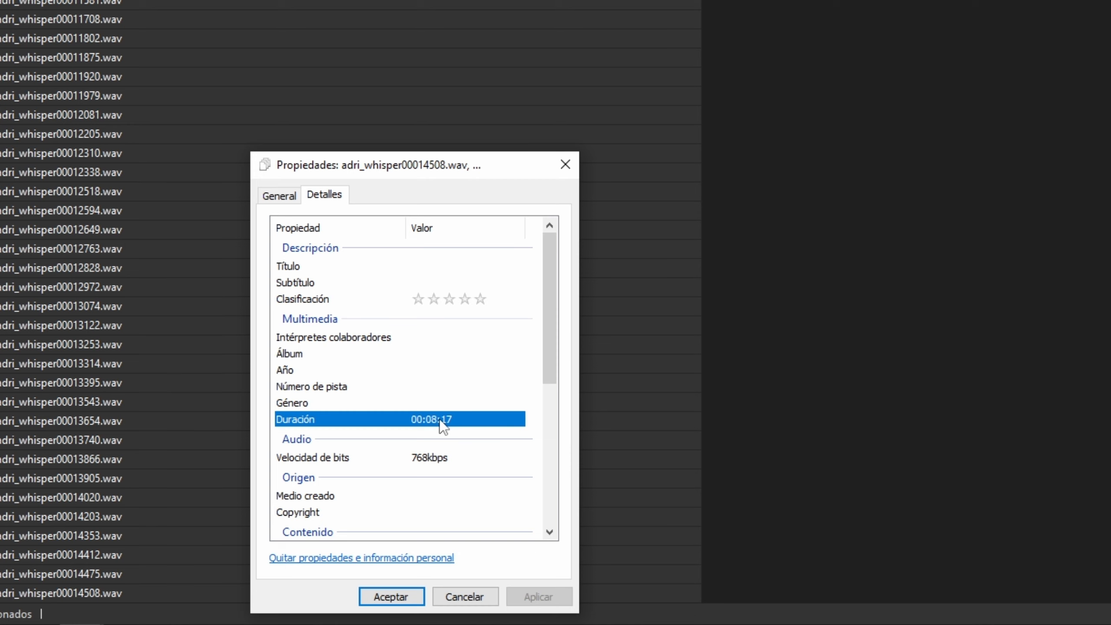
left_click(563, 162)
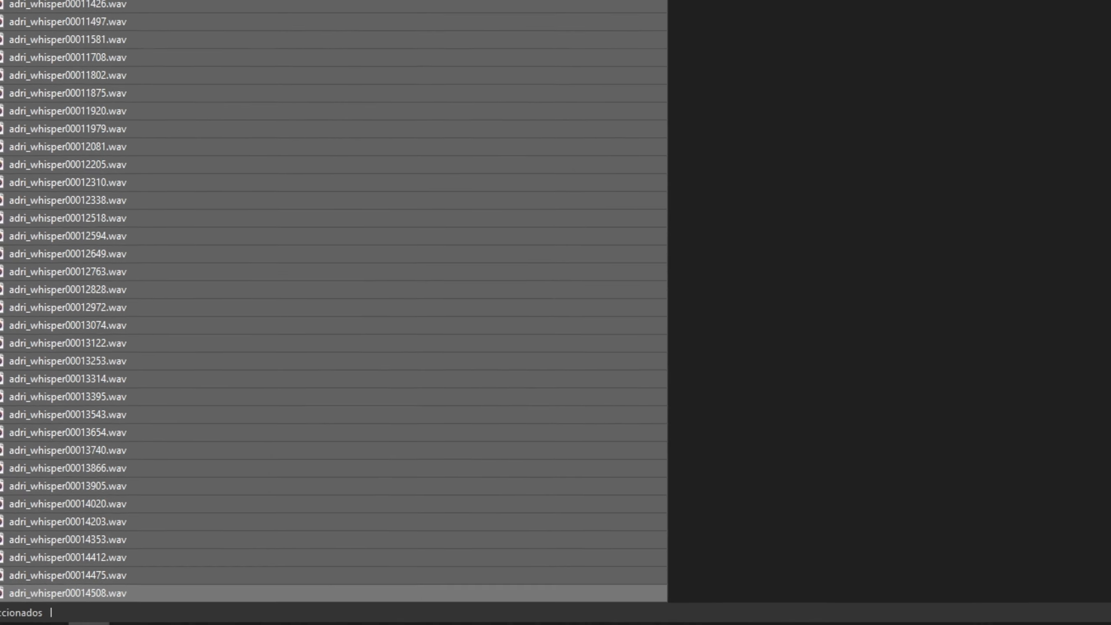
key("alt+Up")
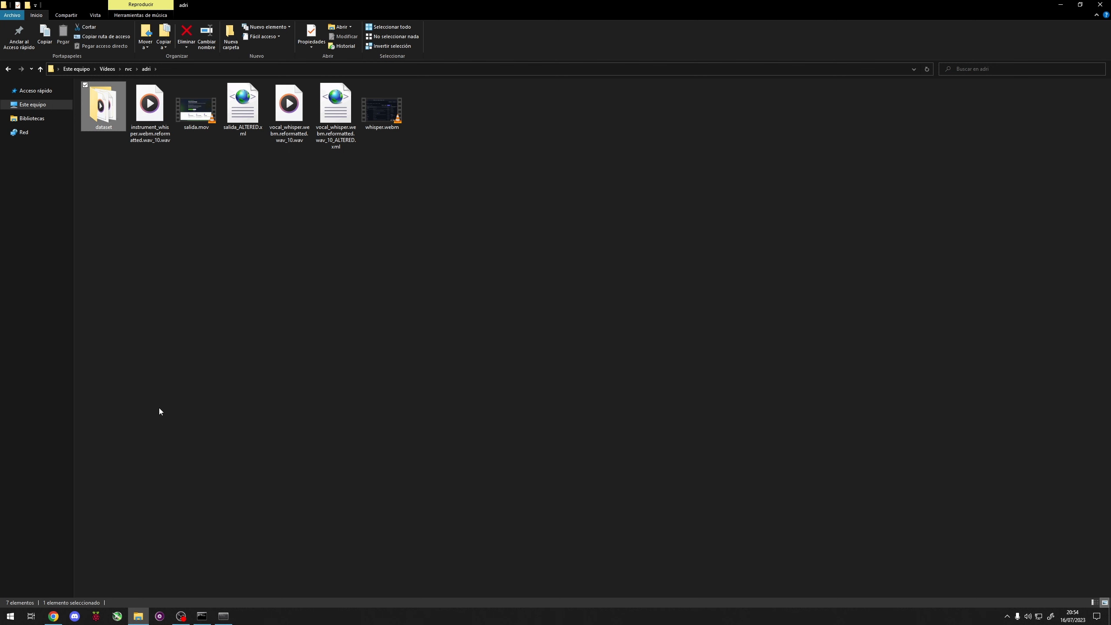
Step: Switch to the RVC WebUI's training section, name the experiment adri, choose version v2 and set the CPU processes to 16
key("alt+Tab")
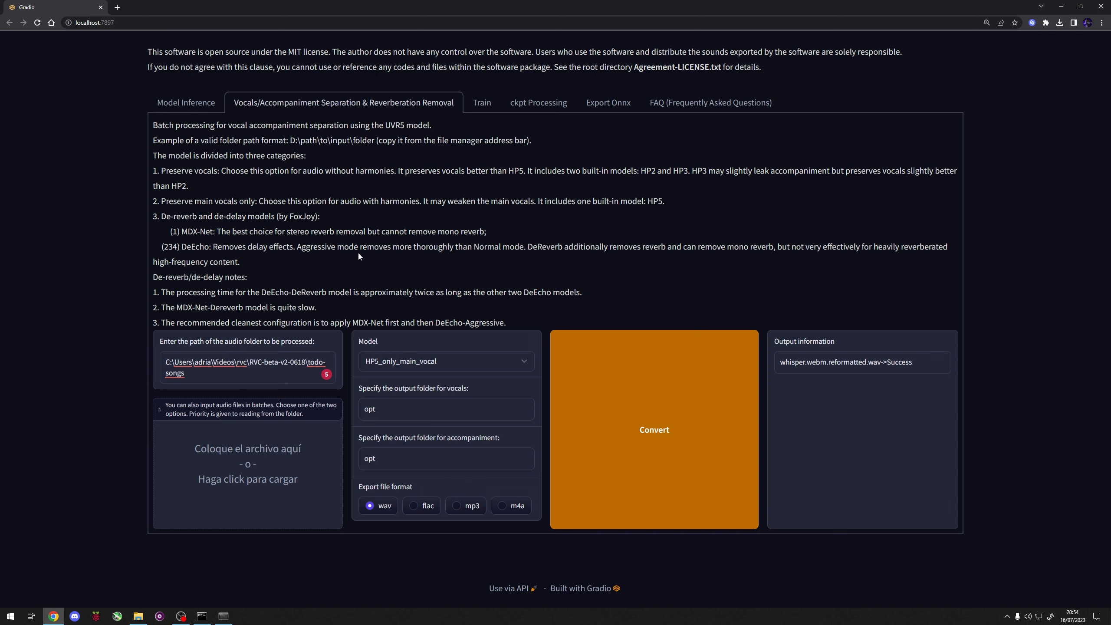
left_click(481, 103)
triple_click(205, 192)
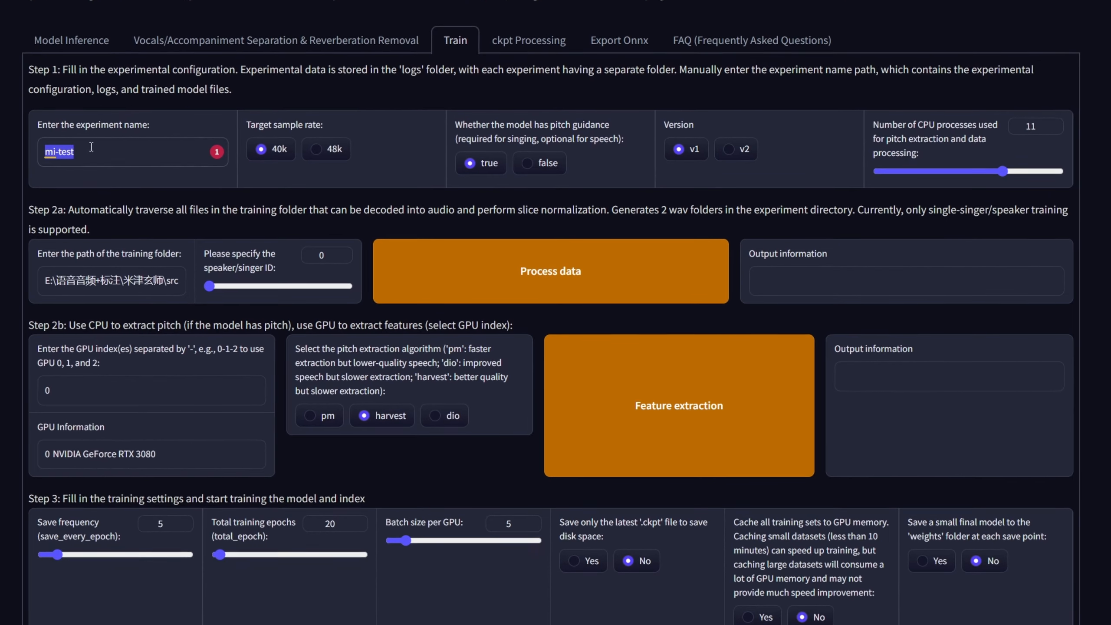
type("adri")
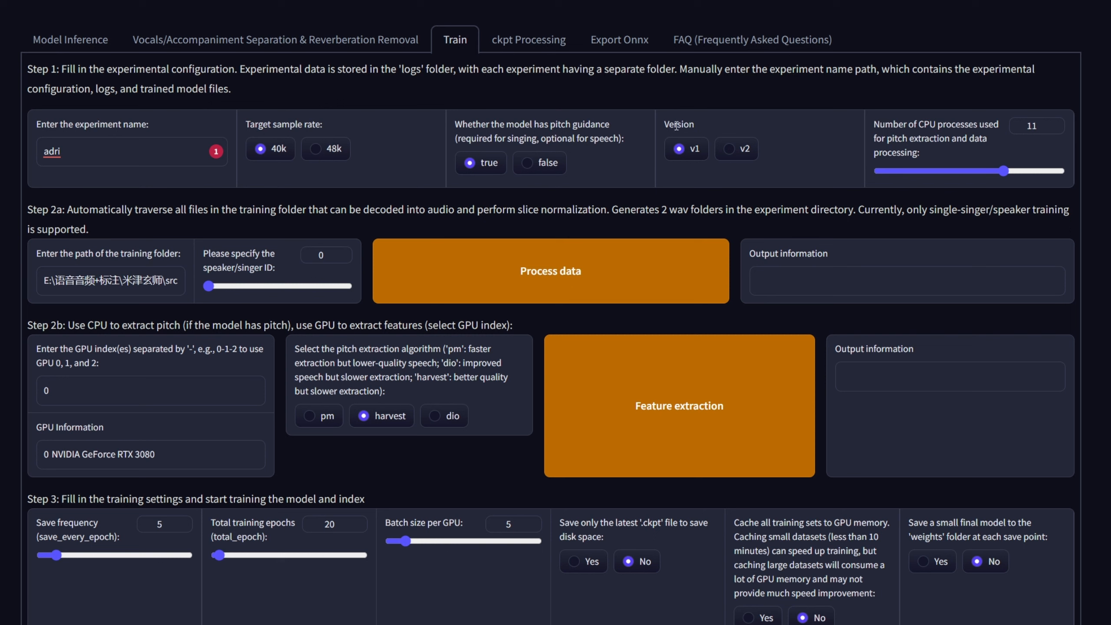
left_click(729, 149)
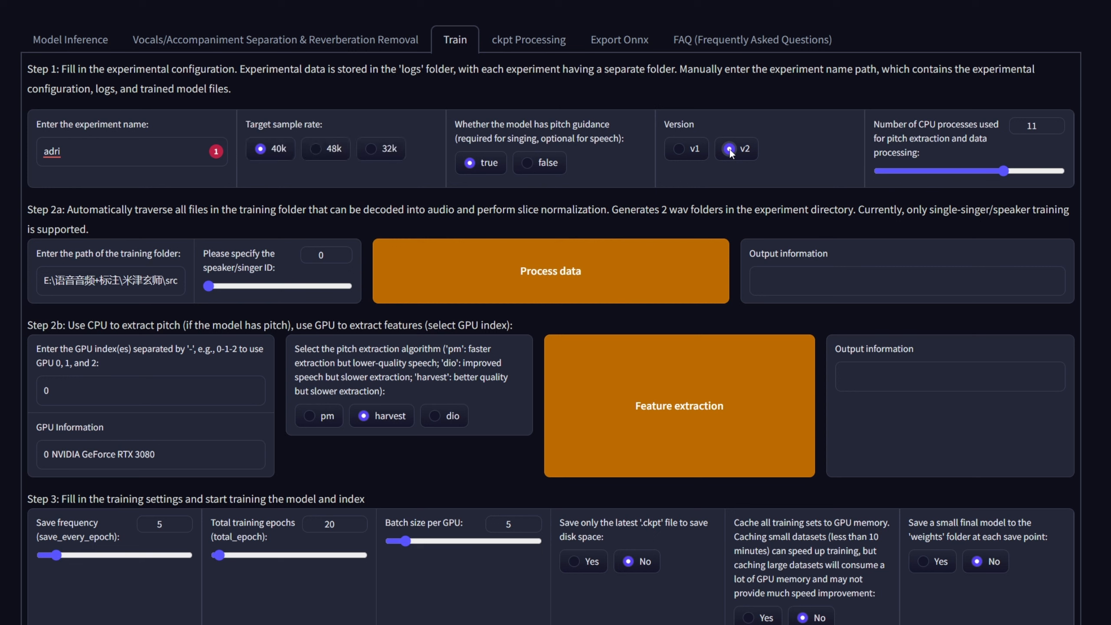
left_click_drag(1003, 171, 1108, 174)
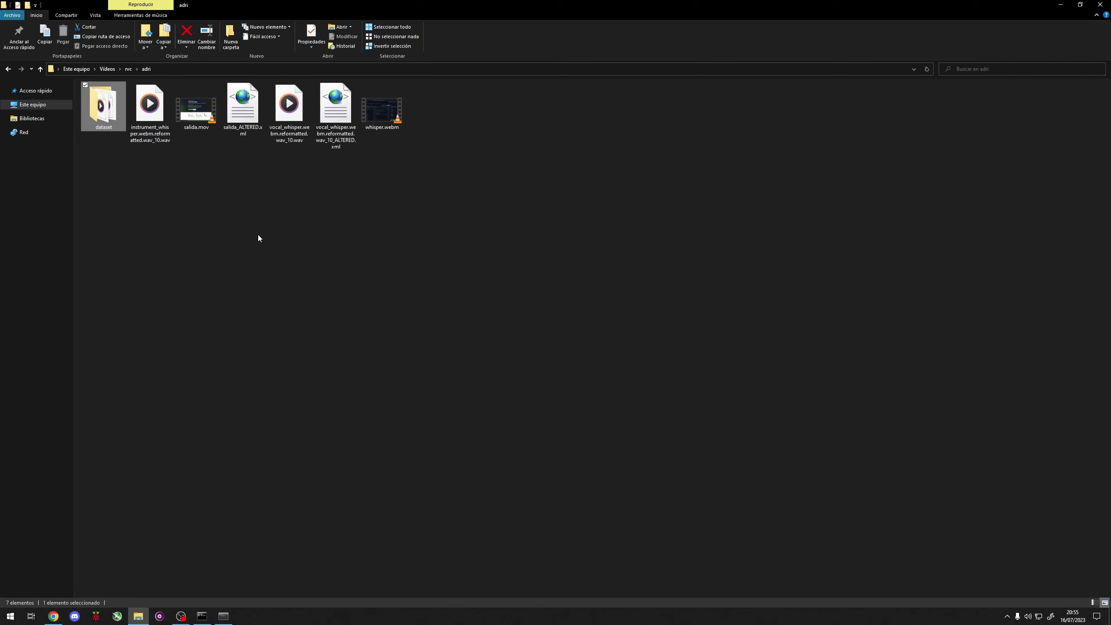
Step: Copy the path of the rvc\adri\dataset folder from File Explorer into the training folder path and process the data
double_click(104, 126)
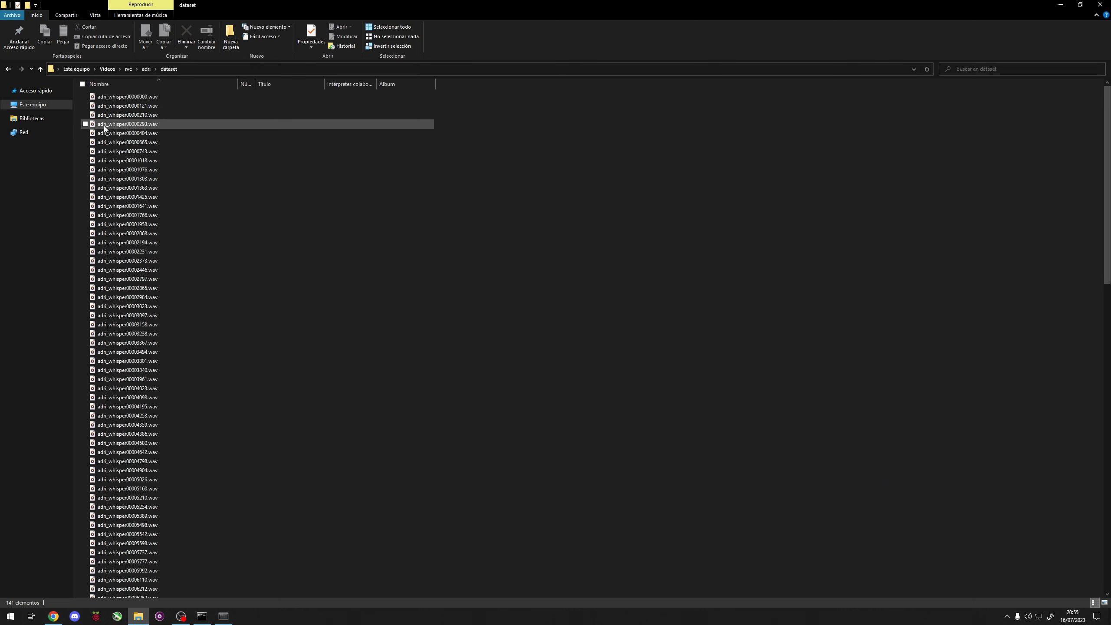
left_click(222, 69)
key("ctrl+c")
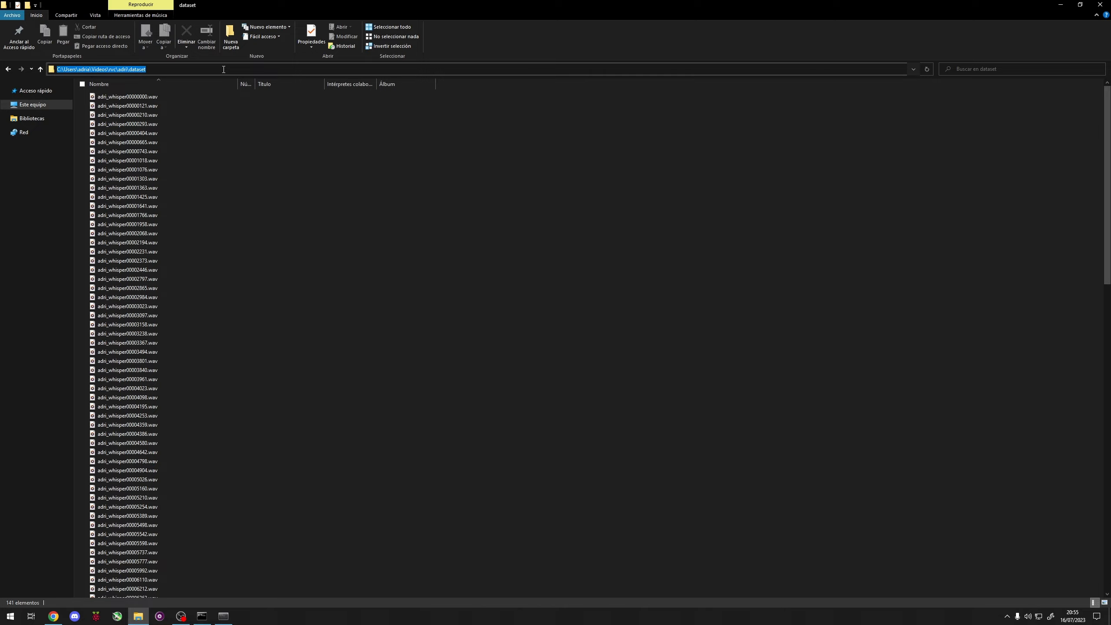
key("alt+Tab")
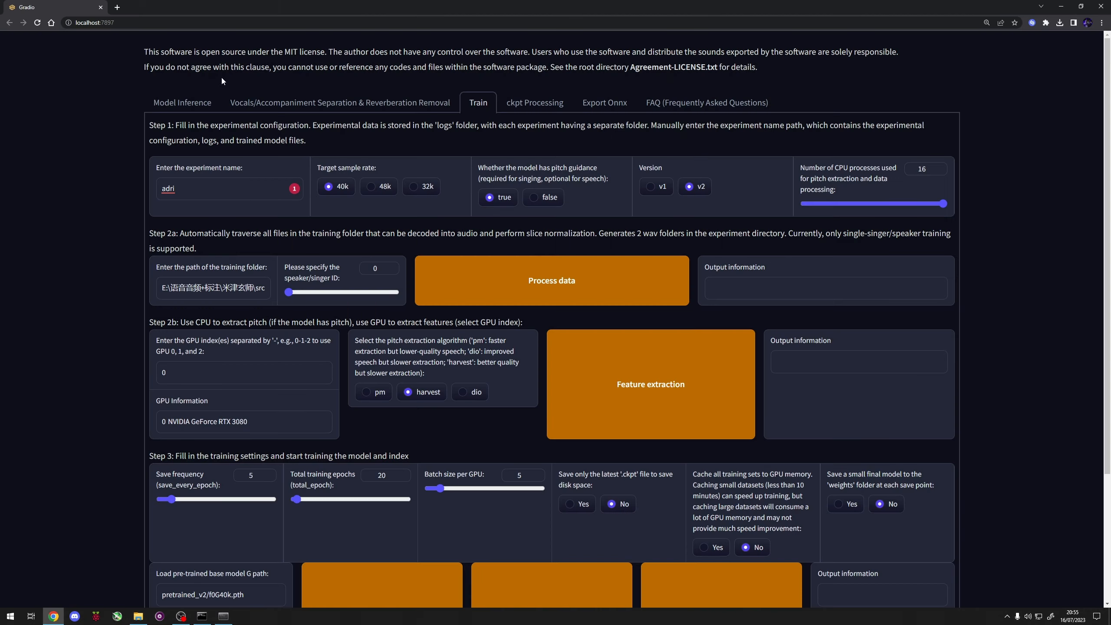
left_click(201, 290)
key("ctrl+a")
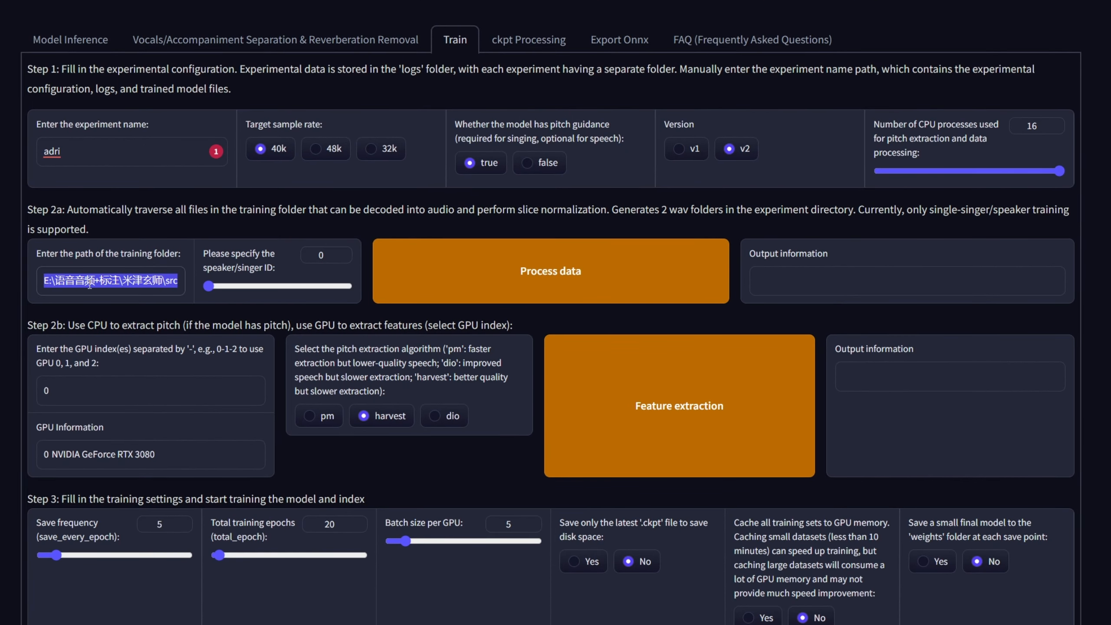
key("ctrl+v")
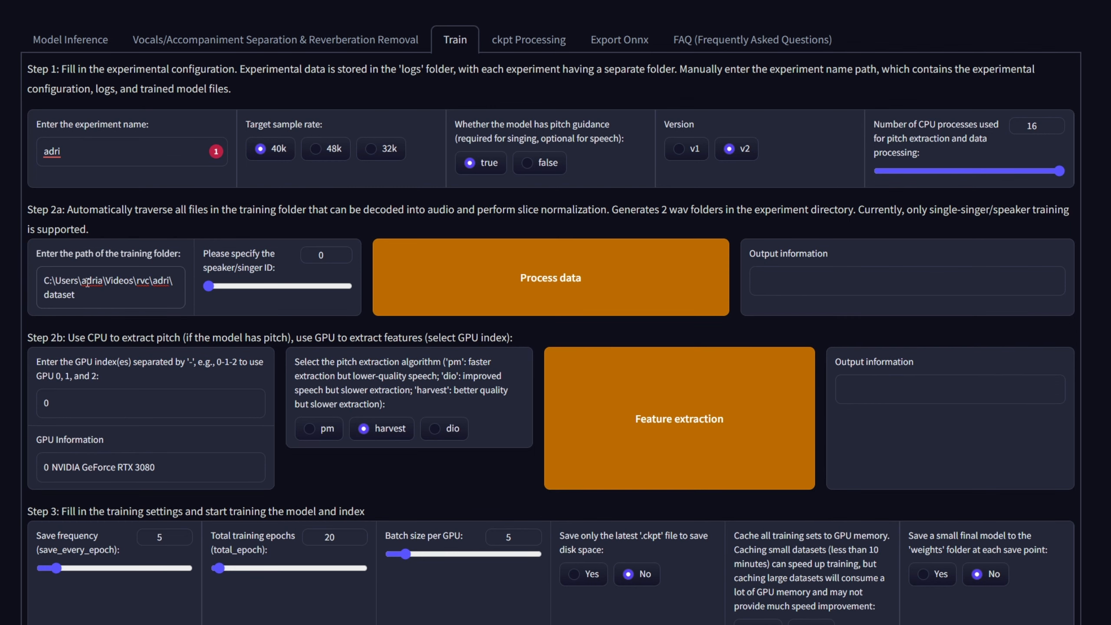
left_click(574, 278)
scroll(760, 492, "down", 1)
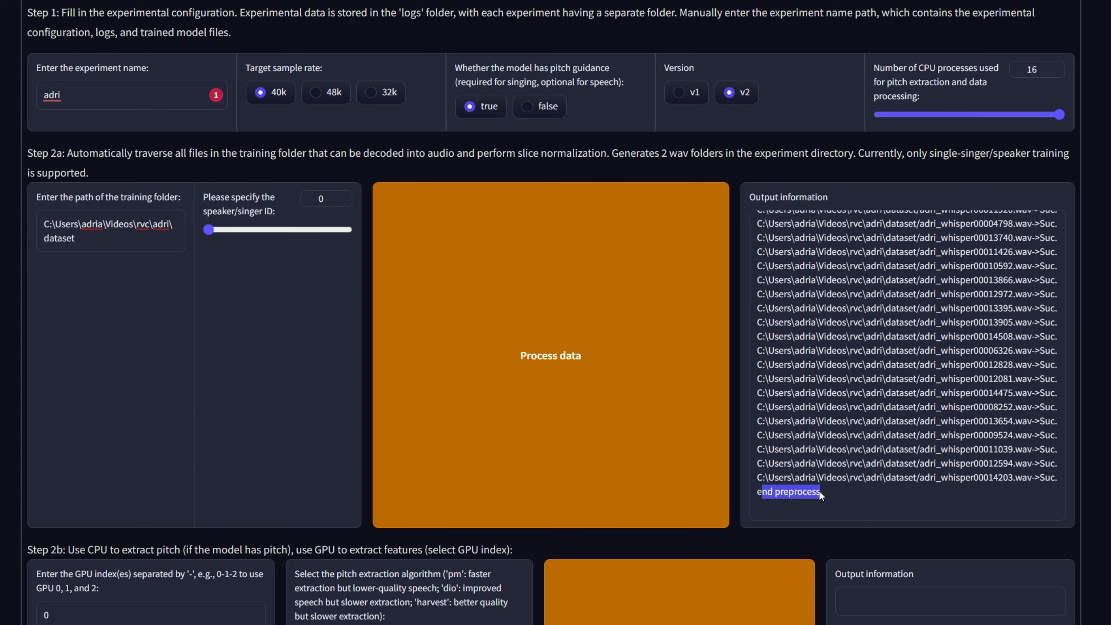
scroll(815, 491, "down", 3)
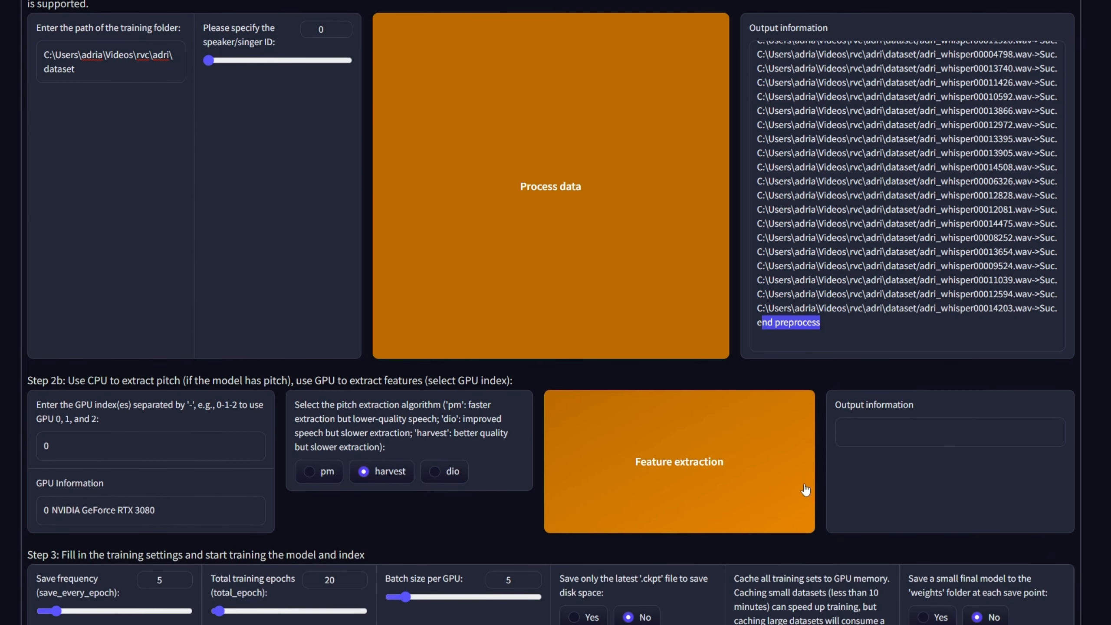
left_click(113, 448)
left_click_drag(54, 511, 177, 509)
left_click(142, 452)
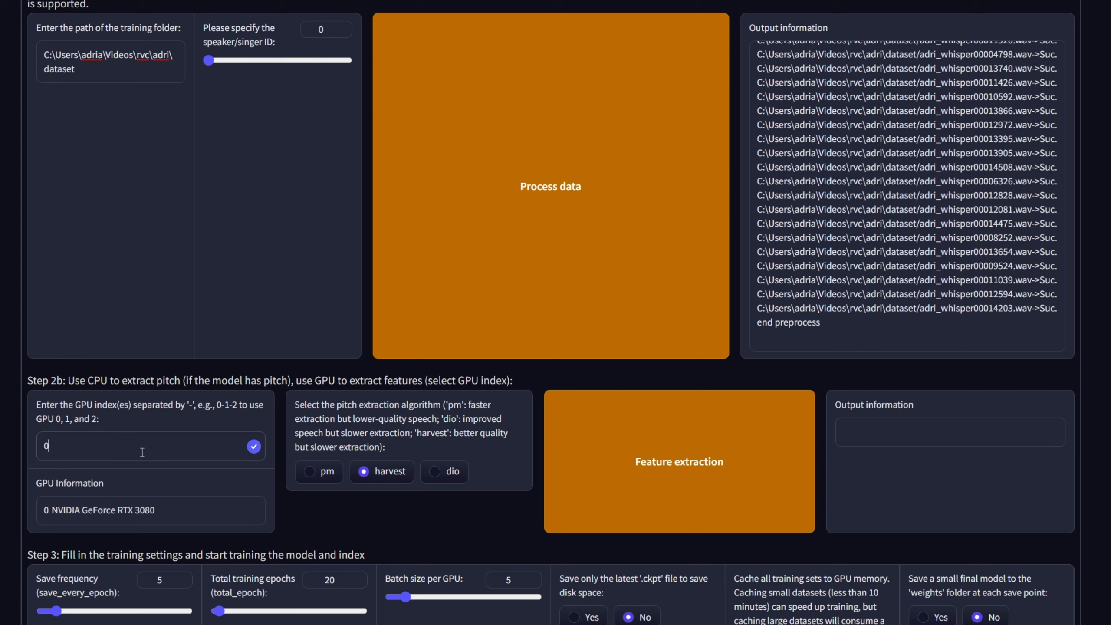
type(",1,2,3")
key("BackSpace")
key("BackSpace")
key("BackSpace")
key("BackSpace")
key("BackSpace")
key("ctrl+a")
left_click(0, 467)
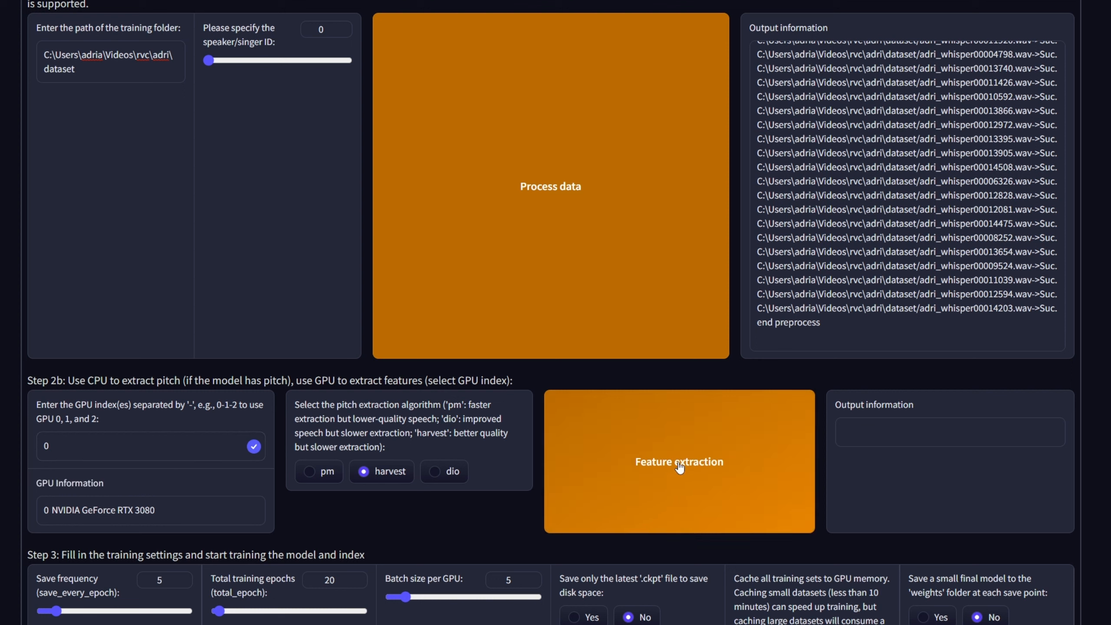
Step: Run feature extraction on GPU 0 with the harvest pitch algorithm
left_click(672, 479)
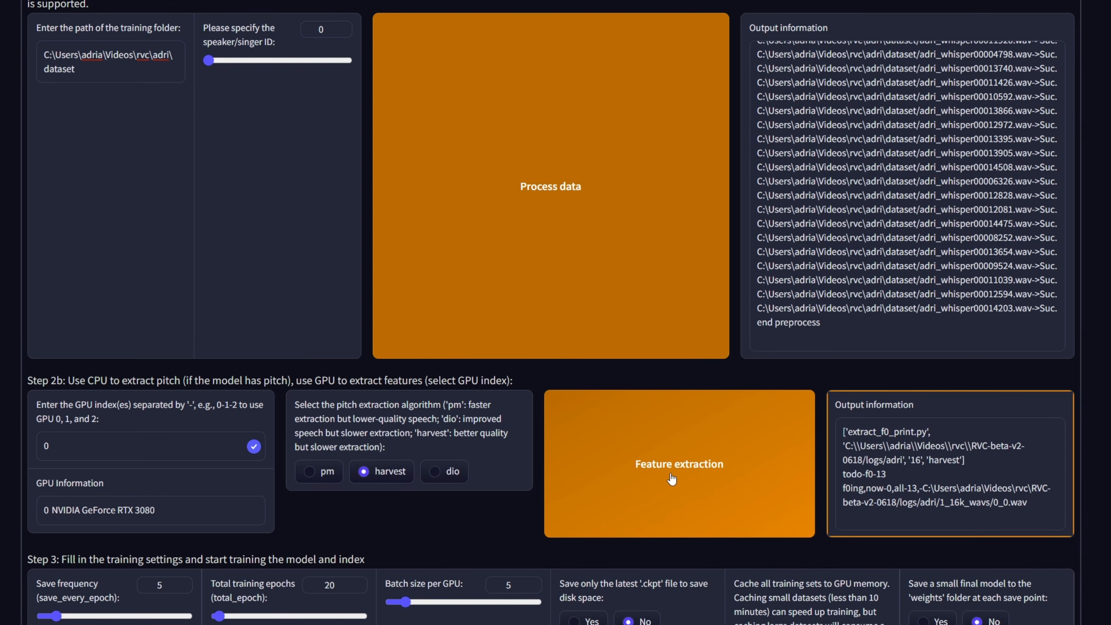
scroll(880, 236, "down", 5)
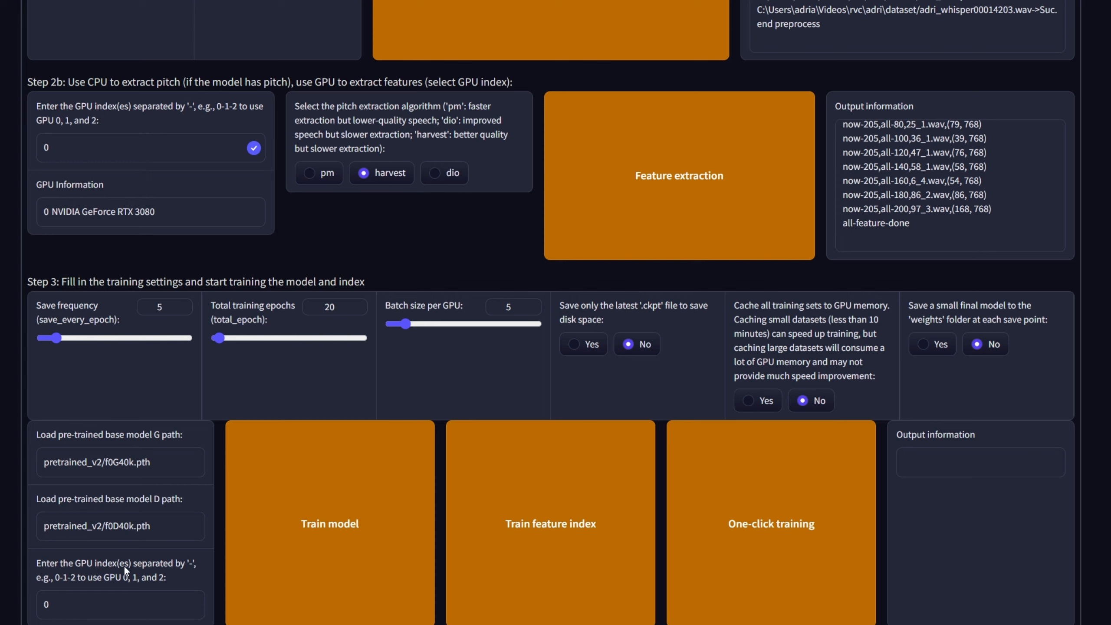
Step: Set the total training epochs to 200, the save frequency to 10 and the batch size per GPU to 20
left_click_drag(337, 307, 300, 305)
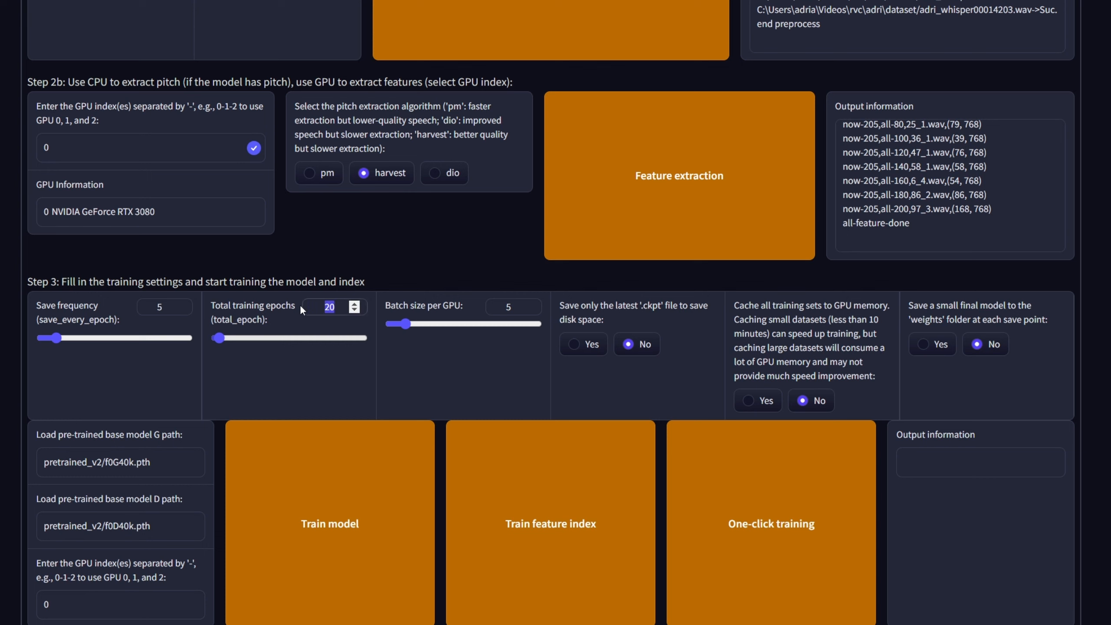
type("20")
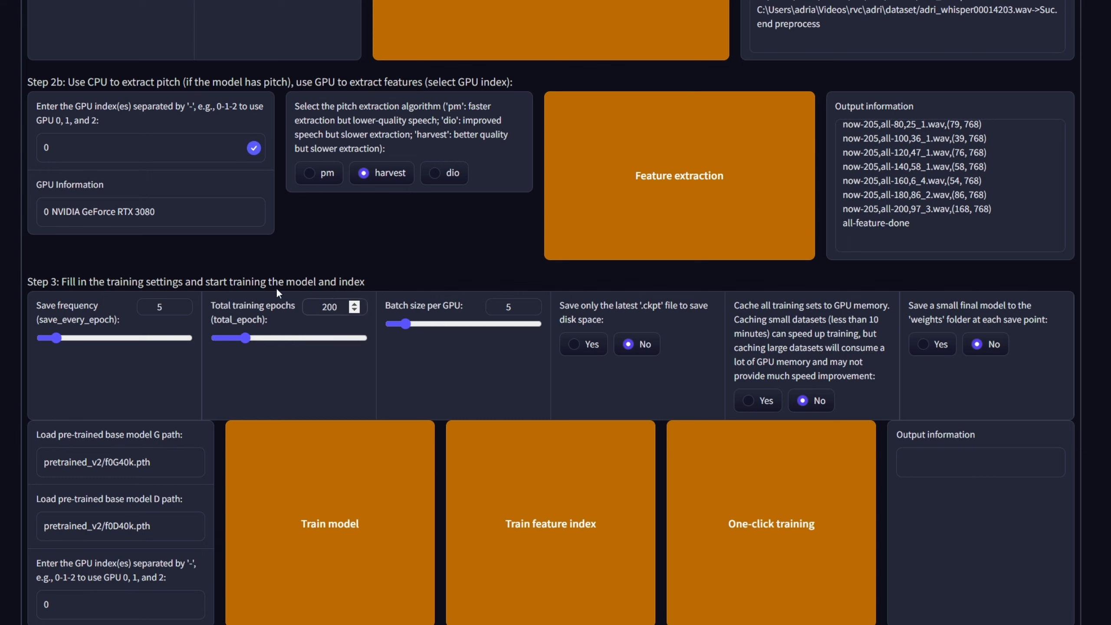
left_click(277, 289)
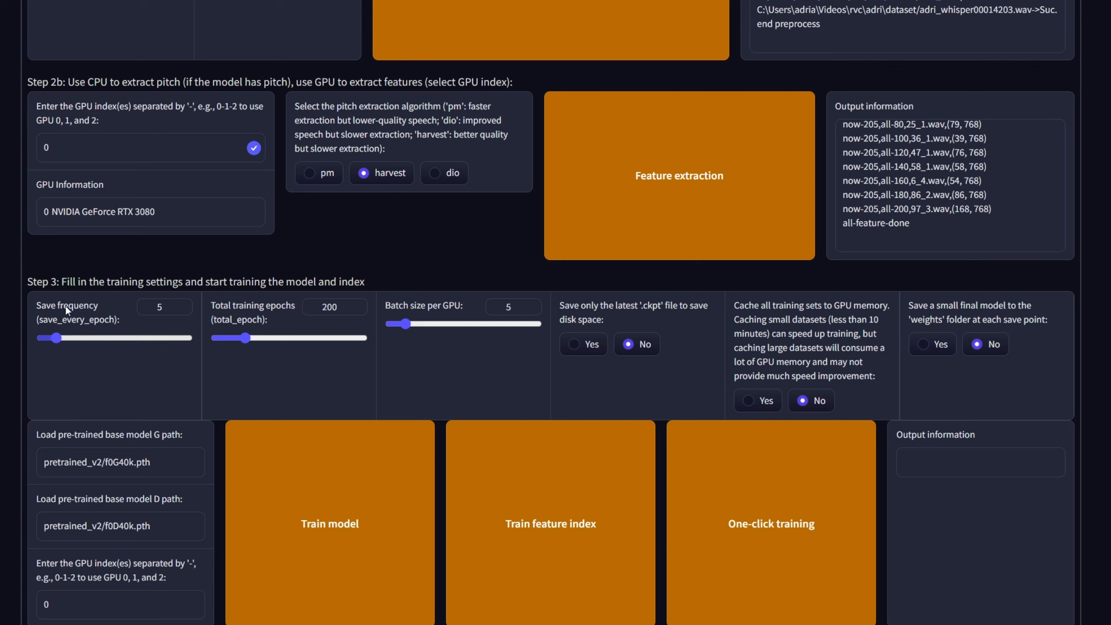
left_click_drag(167, 307, 132, 305)
type("10")
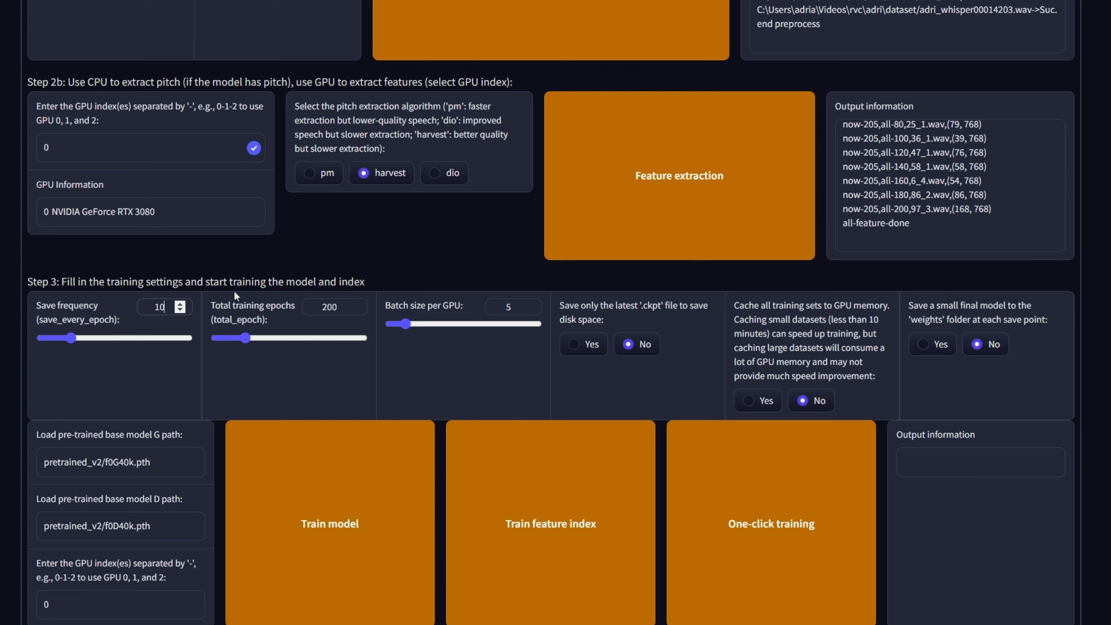
left_click_drag(518, 307, 473, 303)
type("20")
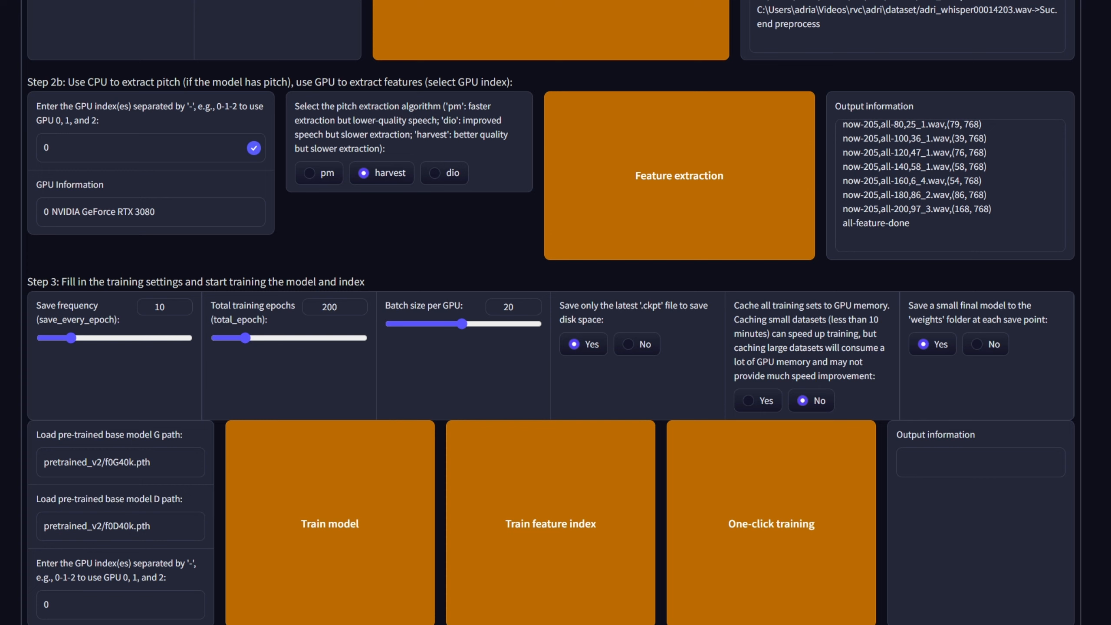
key("alt+Tab")
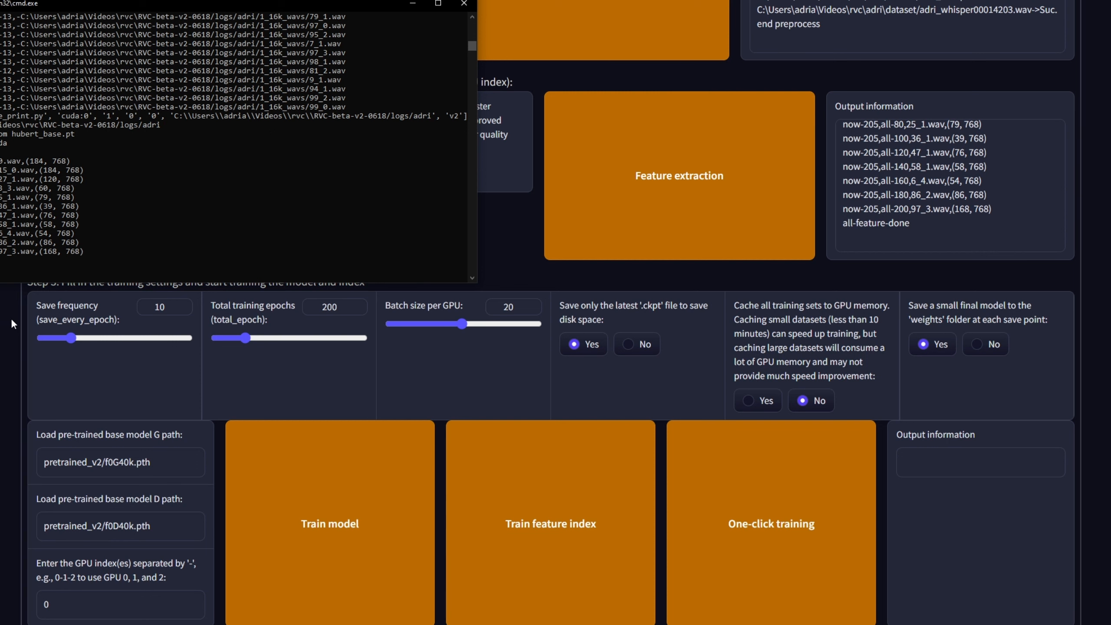
left_click(35, 308)
left_click_drag(39, 308, 101, 309)
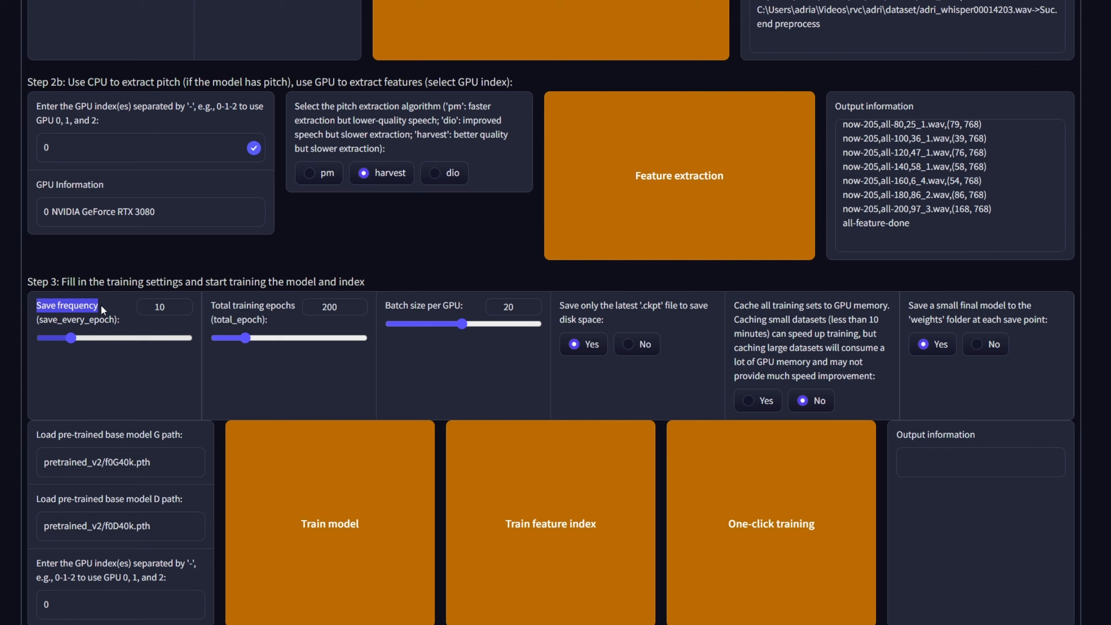
left_click(9, 309)
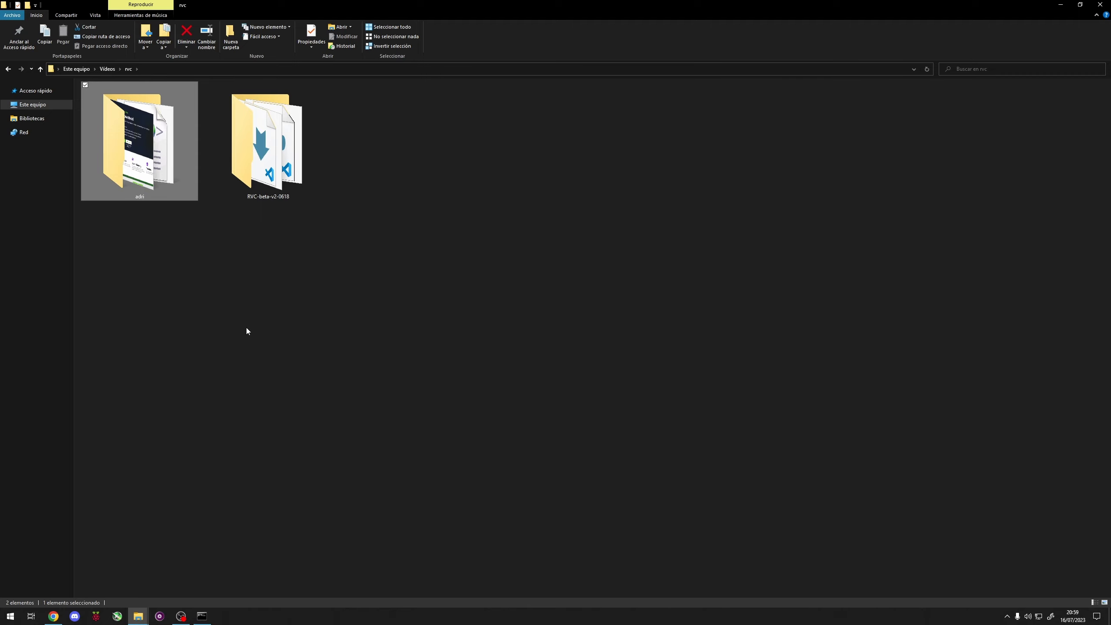
Step: Open the adri experiment folder inside RVC-beta-v2-0618\logs in File Explorer to view its training files
double_click(267, 148)
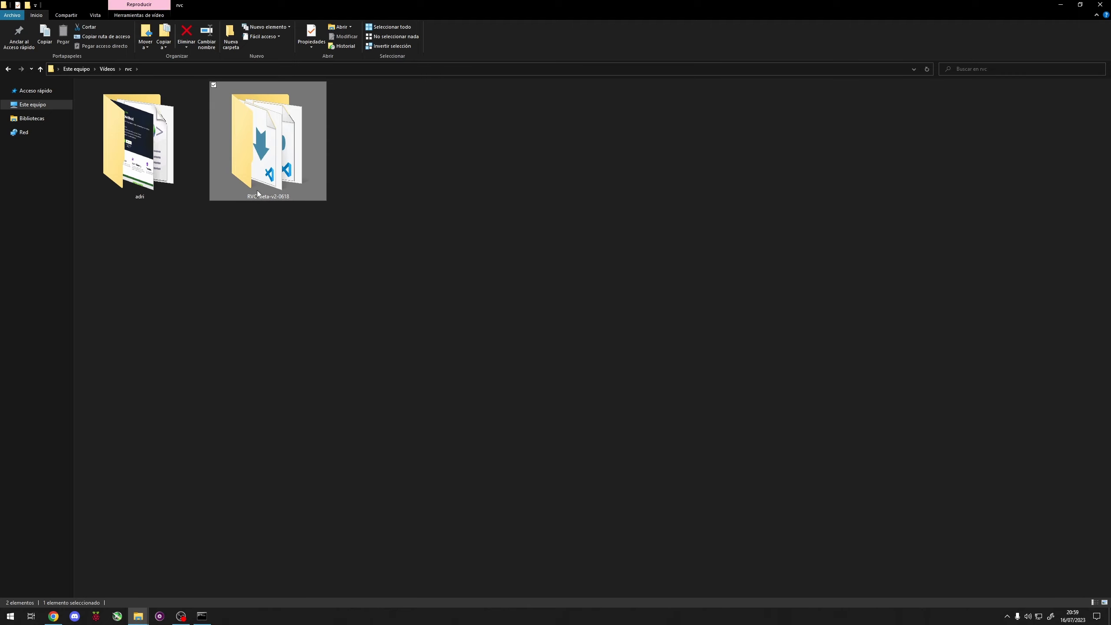
double_click(440, 125)
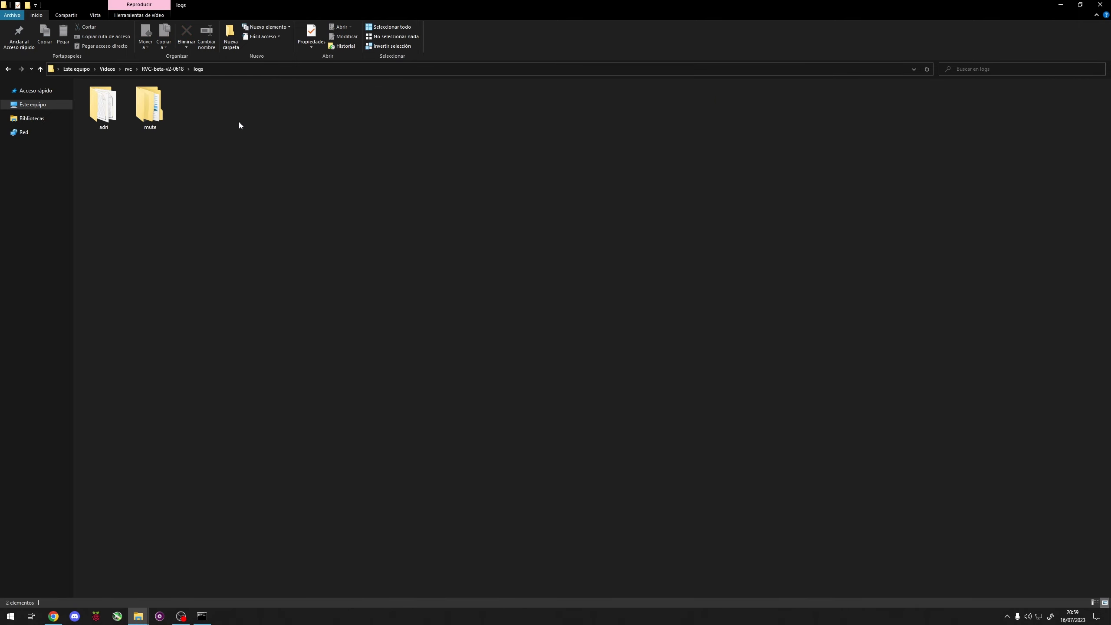
double_click(109, 108)
left_click_drag(507, 248, 164, 142)
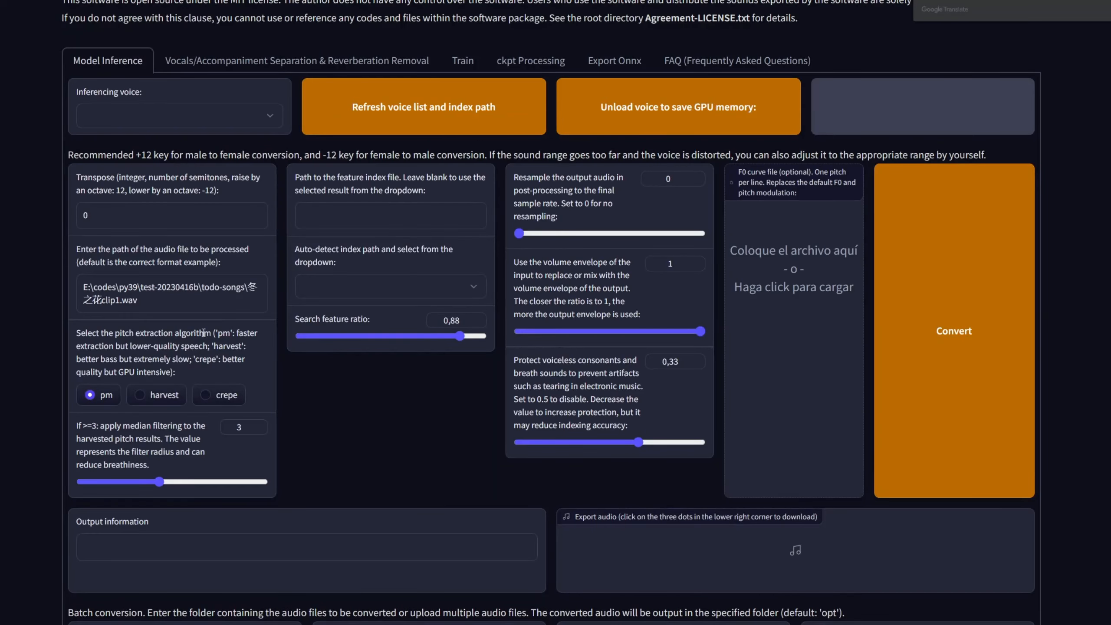
Step: In the WebUI's training section, name the experiment adri, choose version v2 and set the CPU processes to 16
left_click(462, 61)
left_click_drag(113, 163, 0, 162)
type("adri")
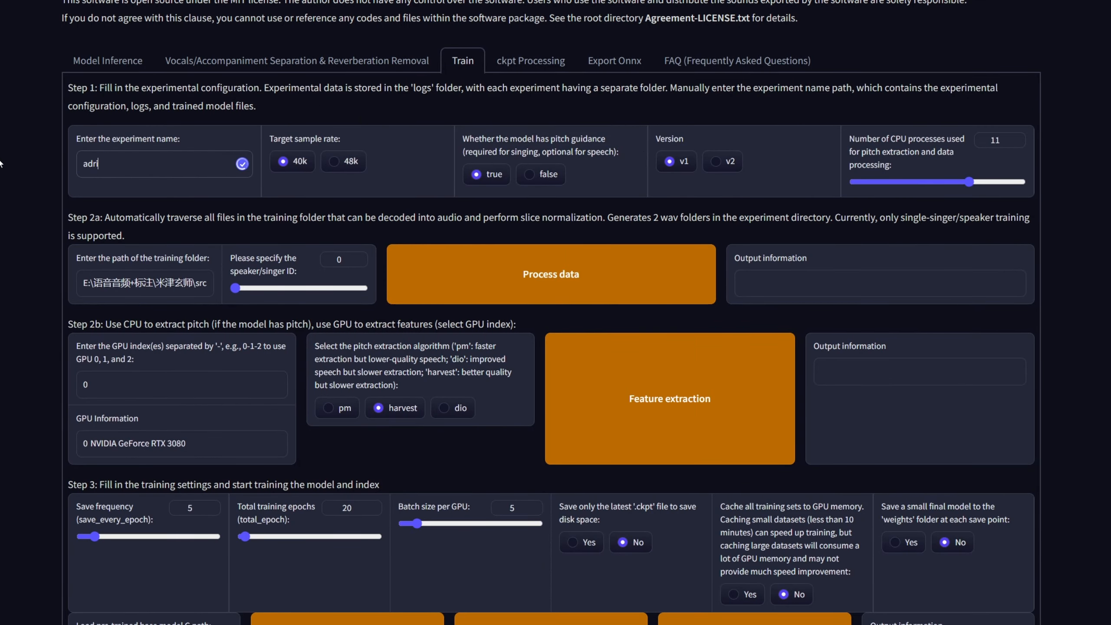
left_click(717, 161)
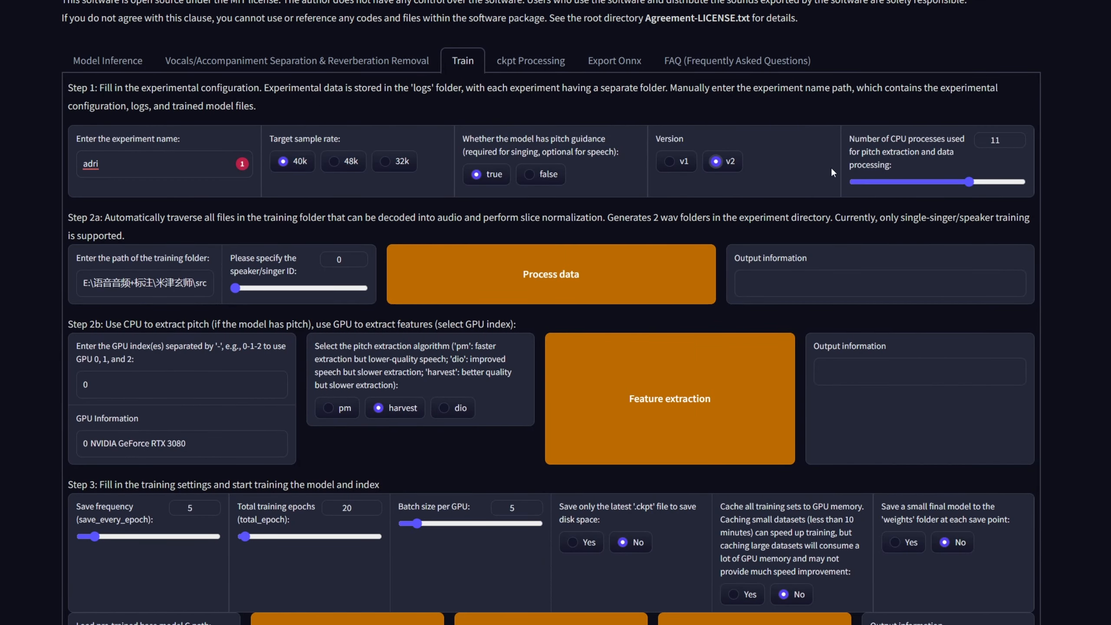
left_click_drag(968, 181, 1024, 182)
Step: Examine the training folder path and the pre-trained base model G and D paths in the training settings
triple_click(160, 278)
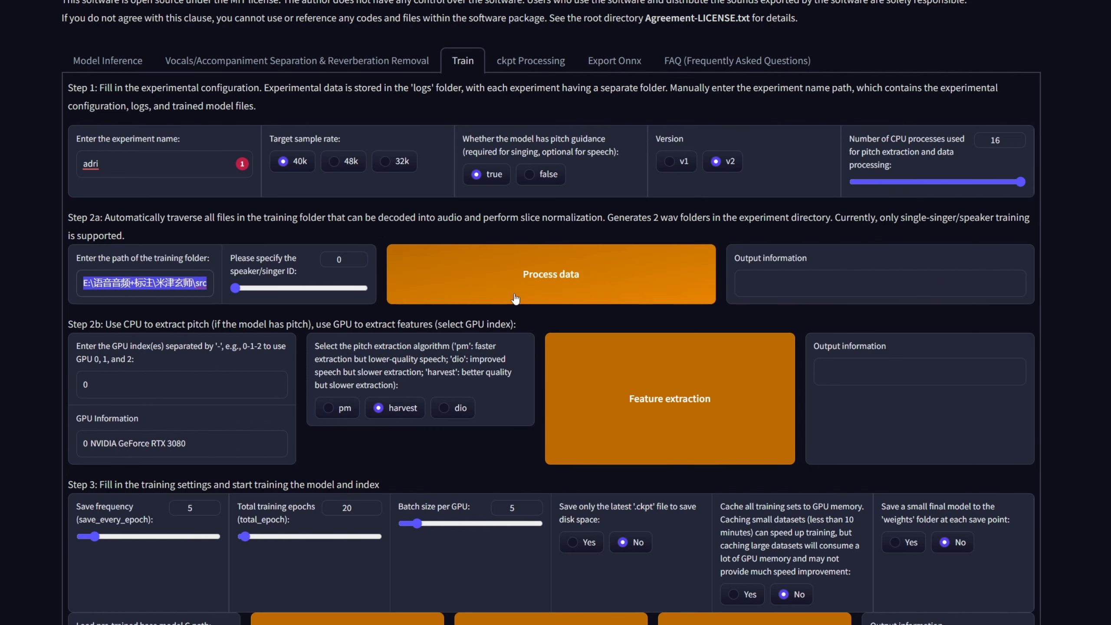
scroll(154, 227, "down", 3)
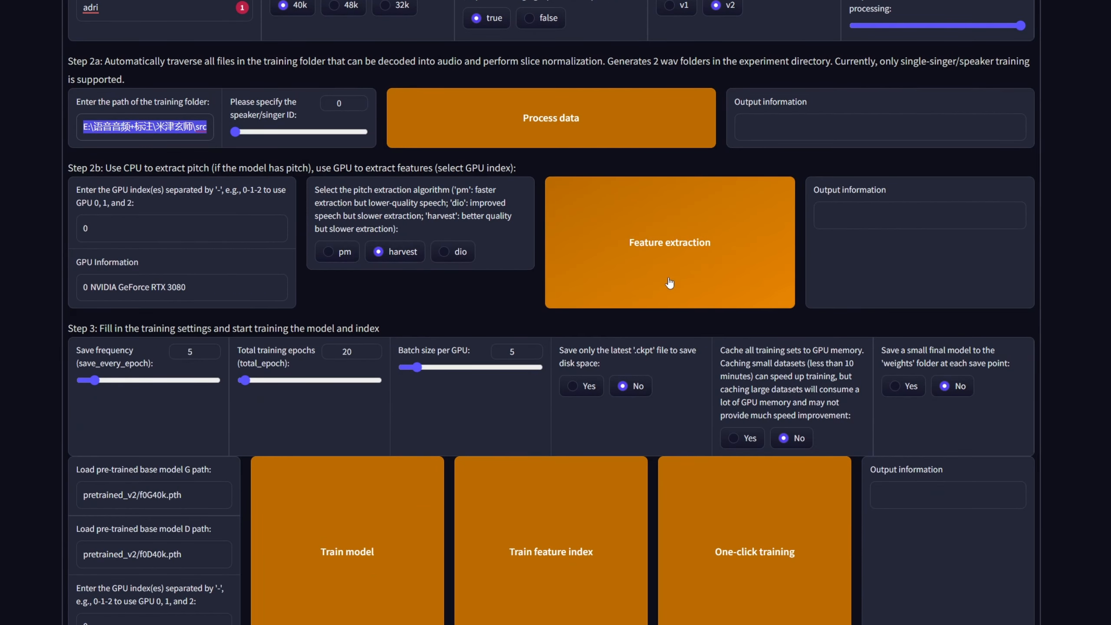
scroll(669, 283, "down", 1)
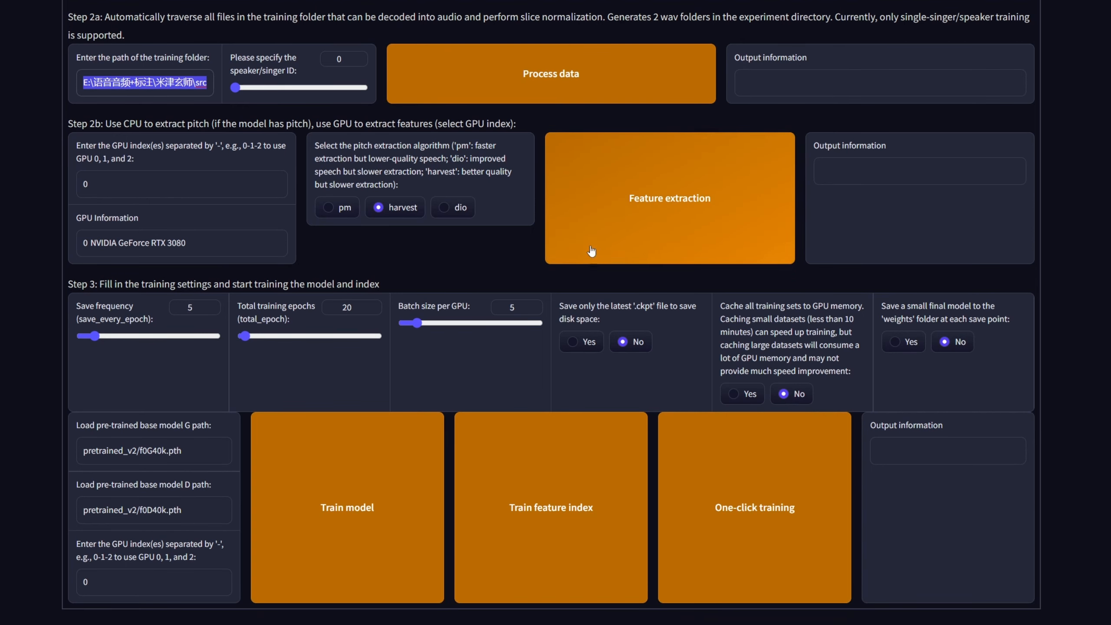
left_click(419, 219)
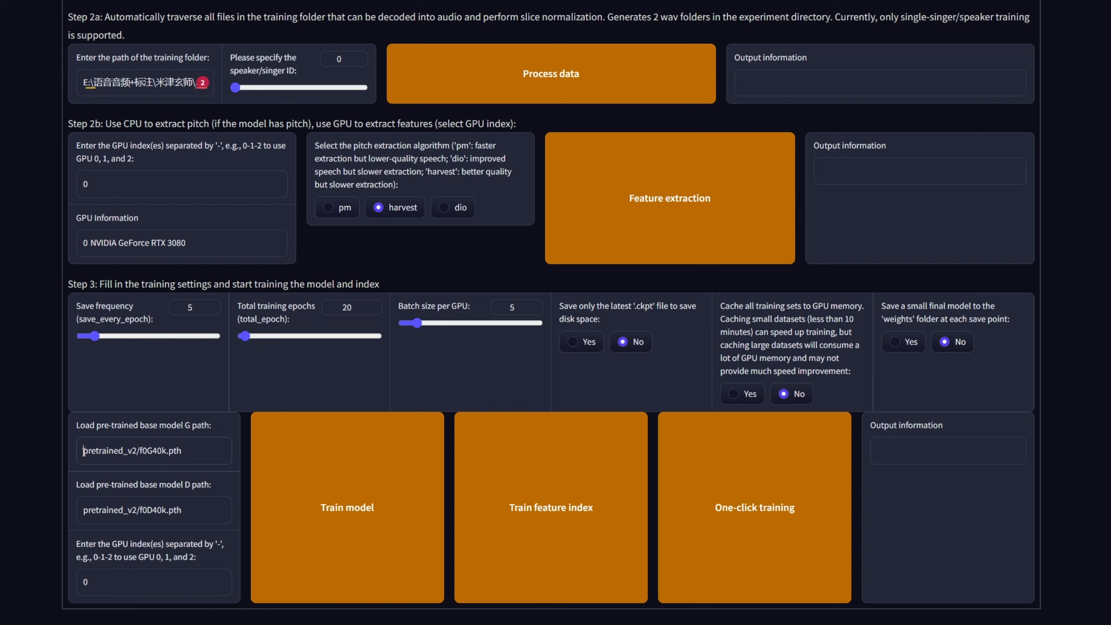
left_click_drag(84, 450, 183, 451)
left_click_drag(198, 509, 50, 509)
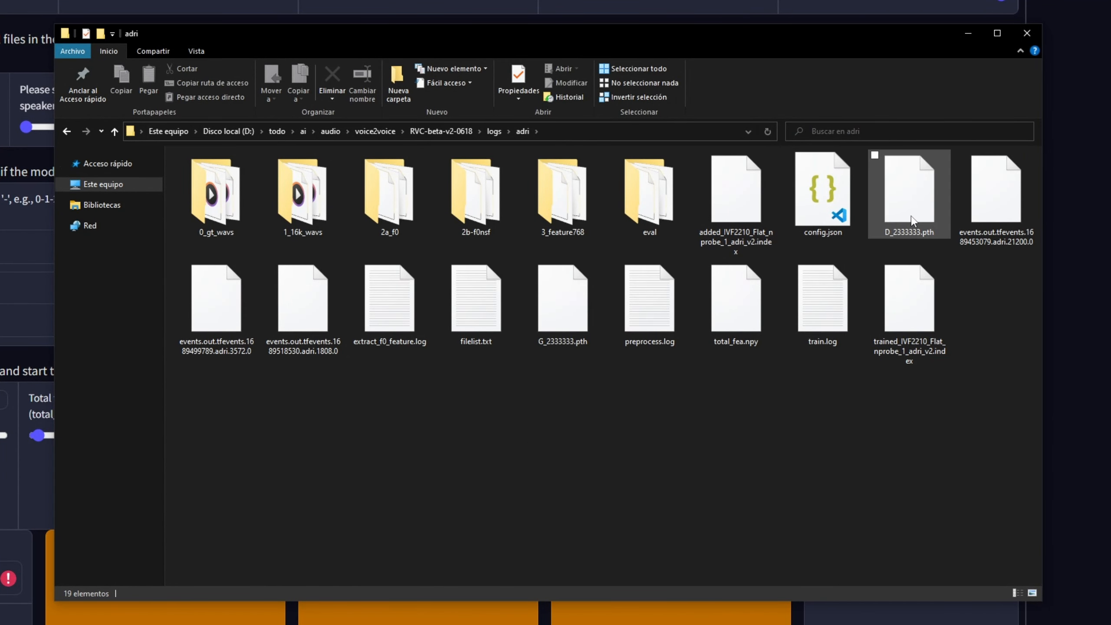
Step: Copy the RVC-beta-v2-0618\logs\adri folder path from File Explorer into the pre-trained base model G path
left_click(903, 236)
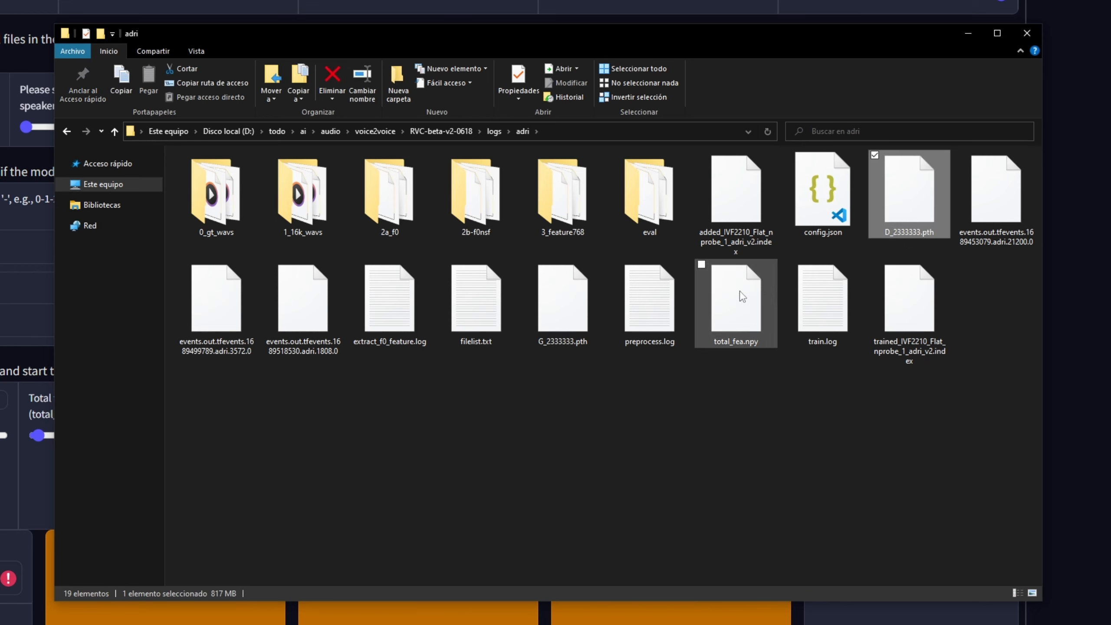
left_click(558, 324)
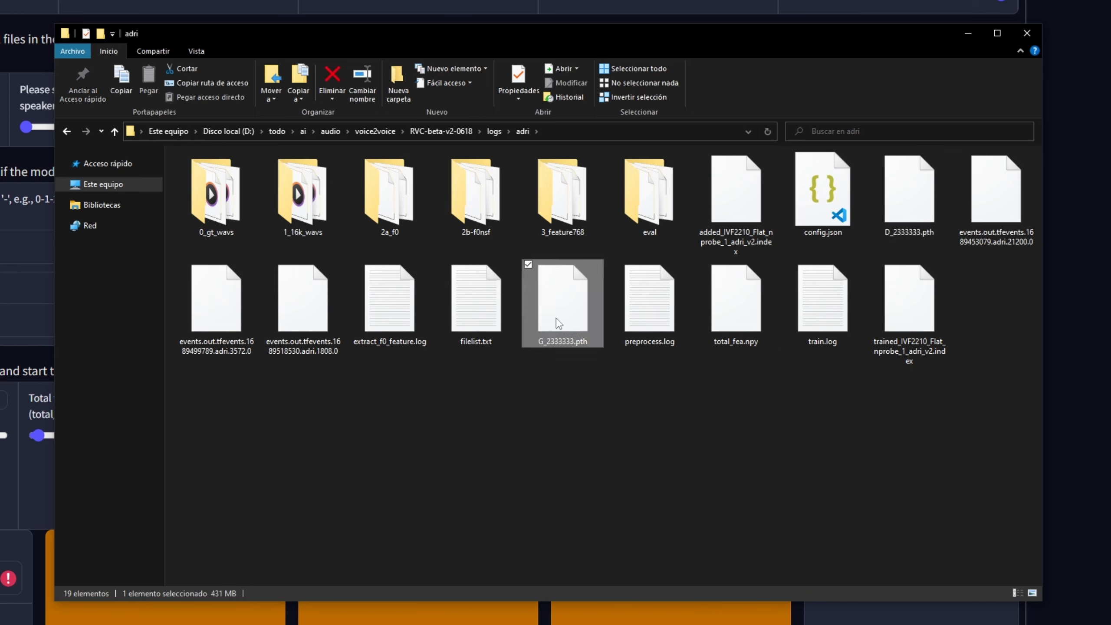
left_click(565, 135)
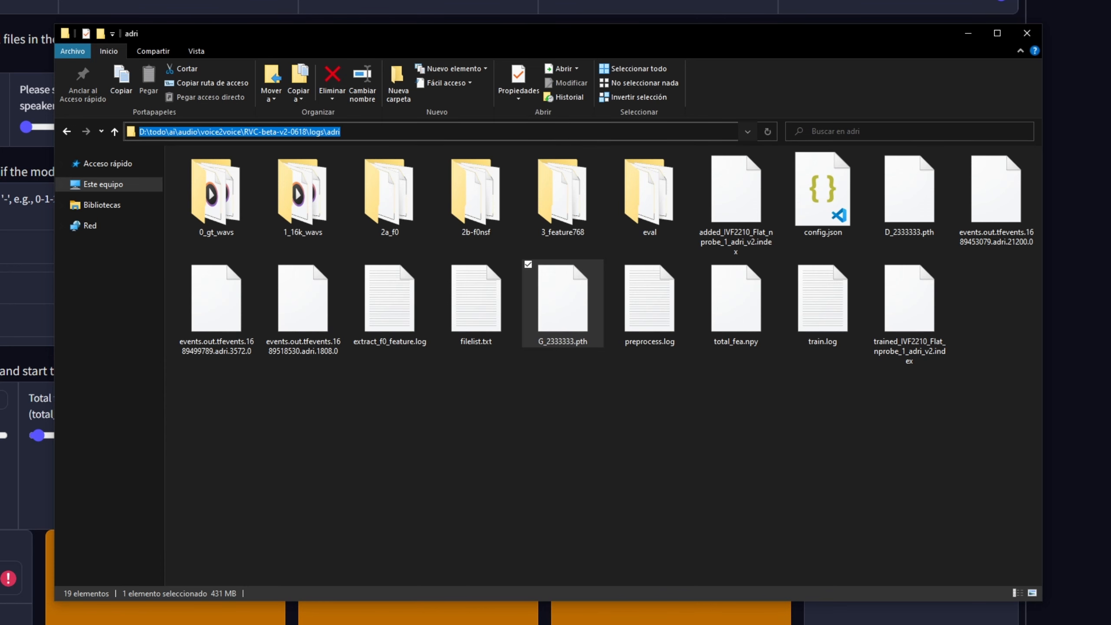
left_click(5, 577)
key("ctrl+v")
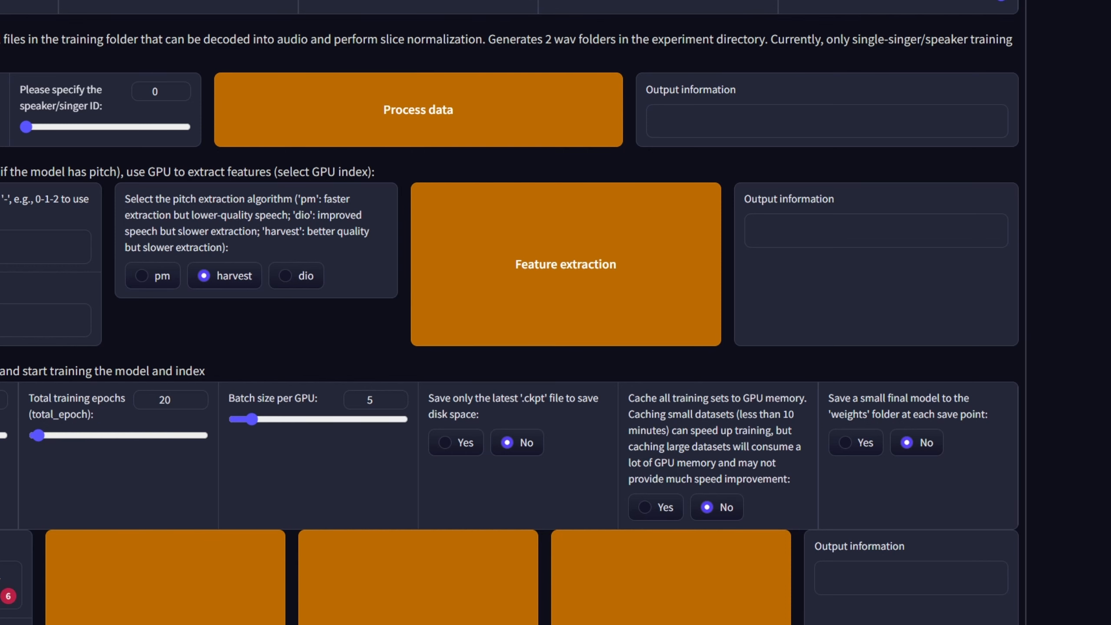
Step: Copy the file name D_2333333.pth in File Explorer and add it to the folder path in the base model D path
key("alt+Tab")
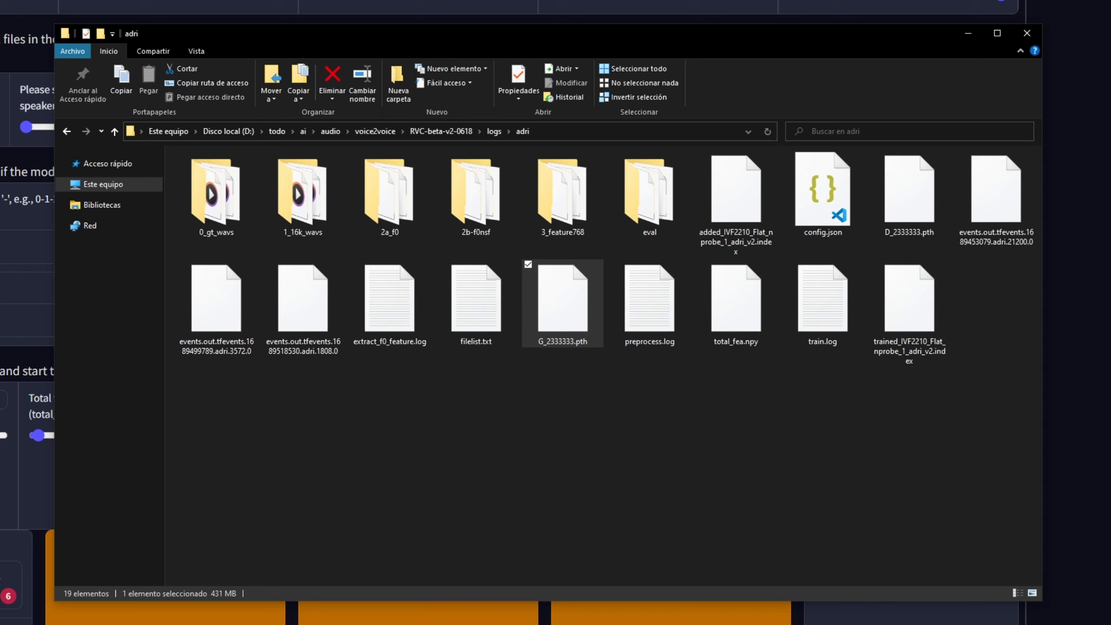
left_click(908, 232)
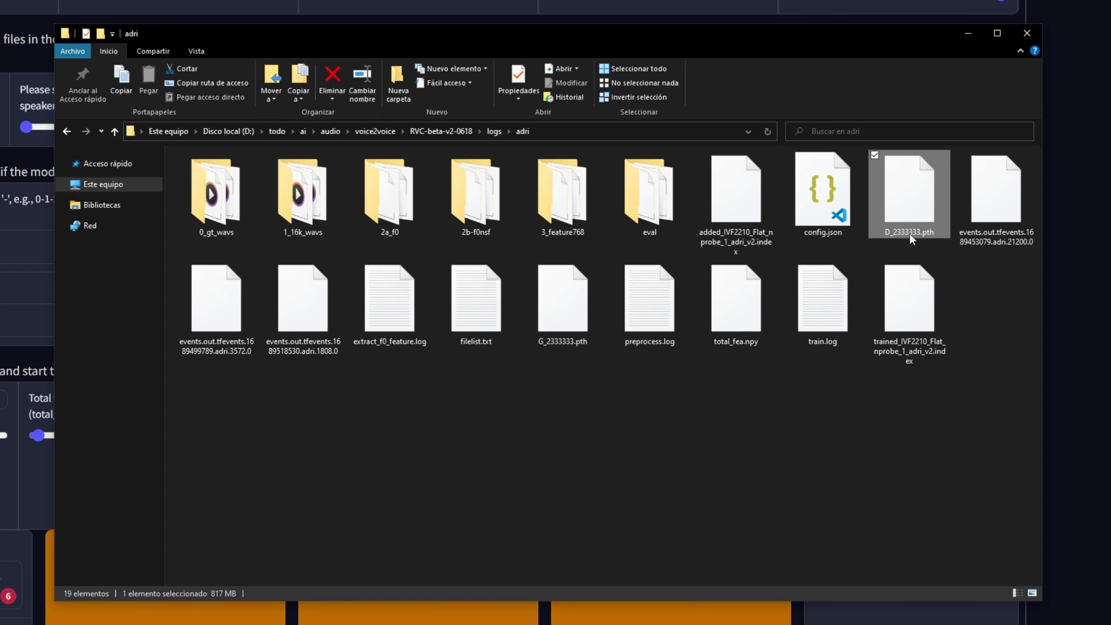
right_click(908, 232)
left_click(941, 495)
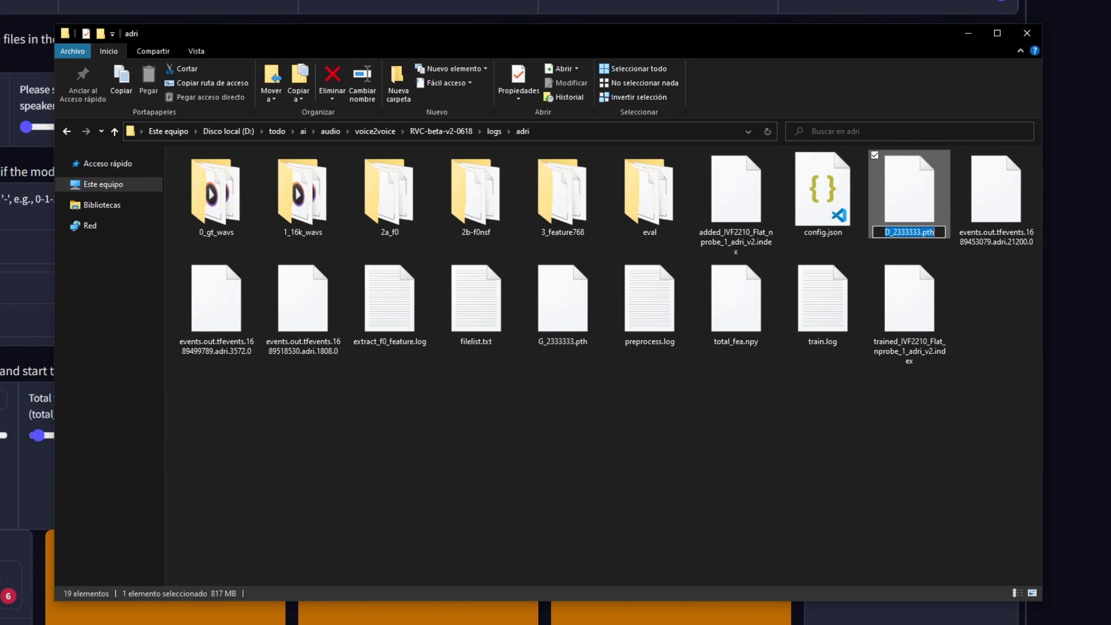
key("alt+Tab")
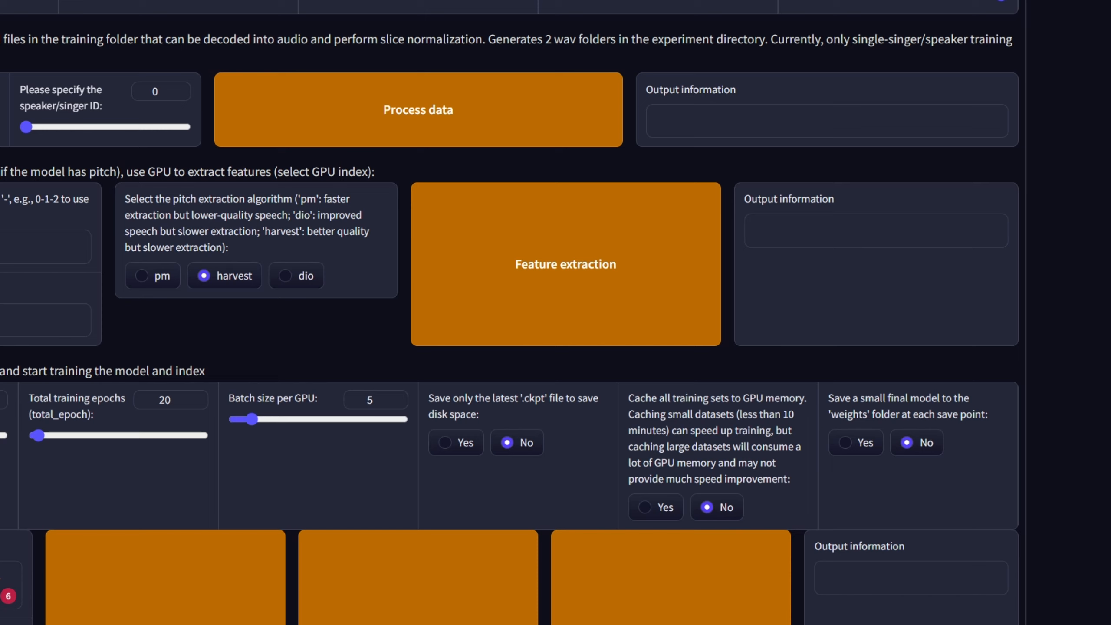
Step: Copy the file name G_2333333.pth in File Explorer and append it to the folder path in the base model G path
key("alt+Tab")
left_click(527, 316)
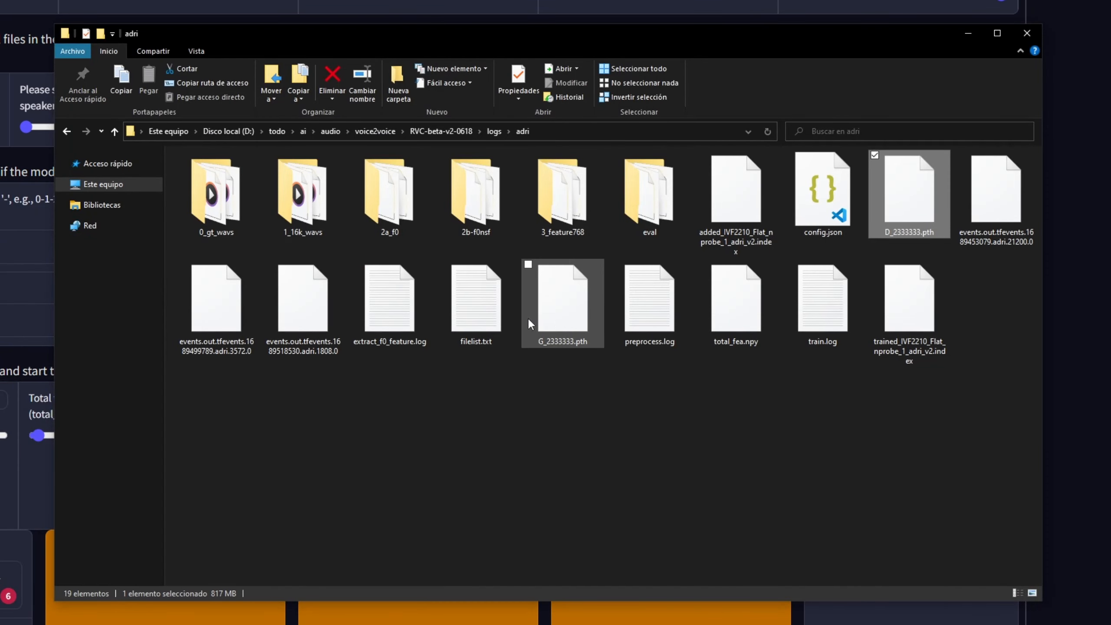
left_click(366, 93)
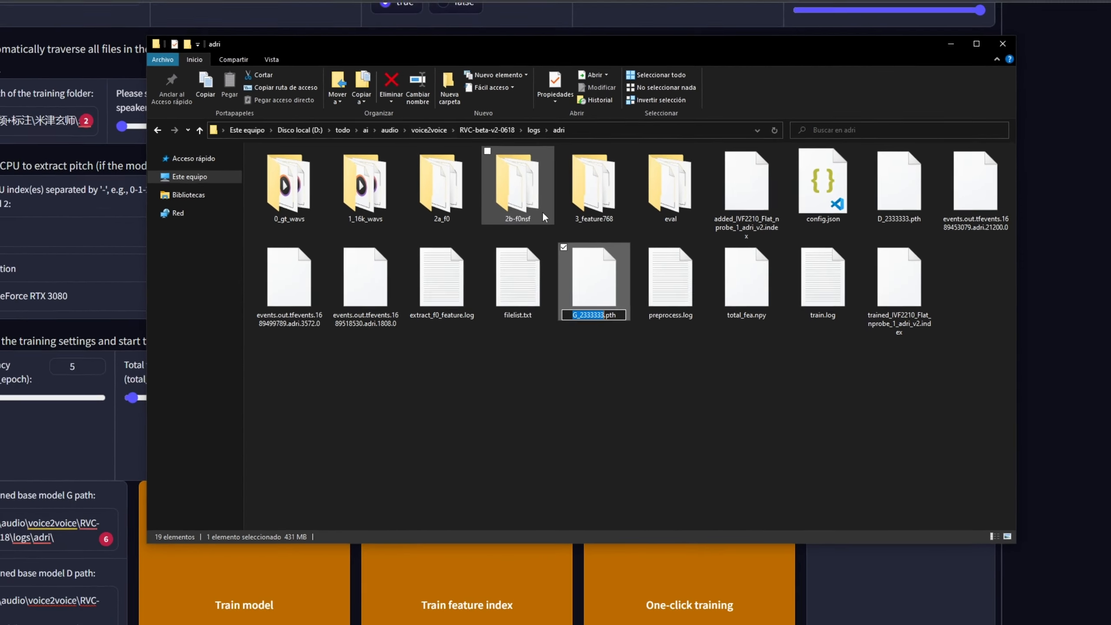
key("ctrl+a")
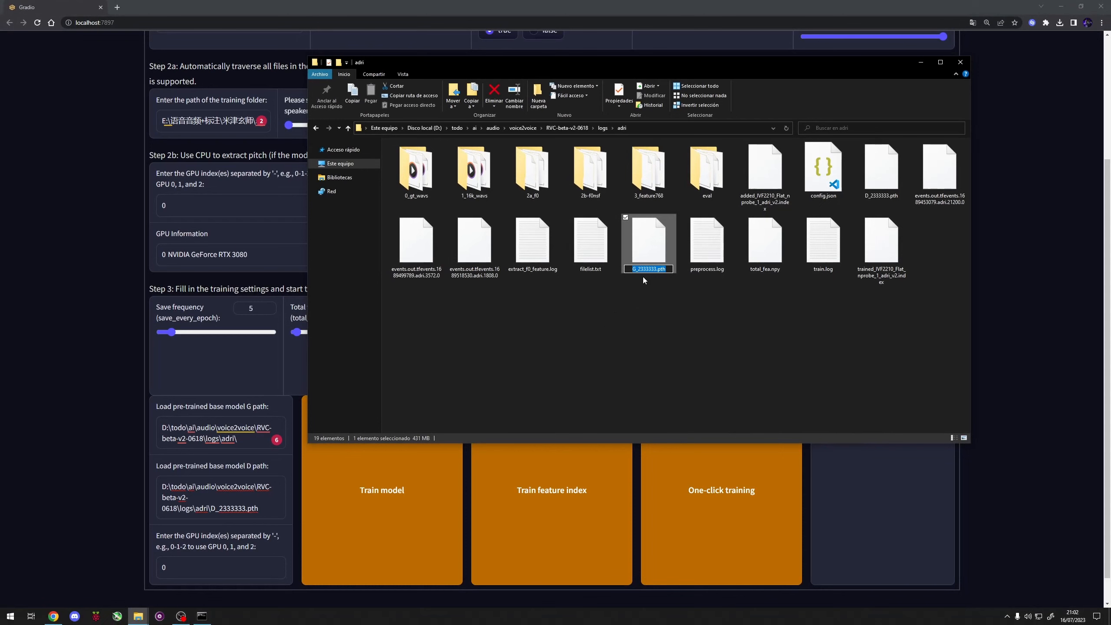
key("ctrl+c")
key("alt+Tab")
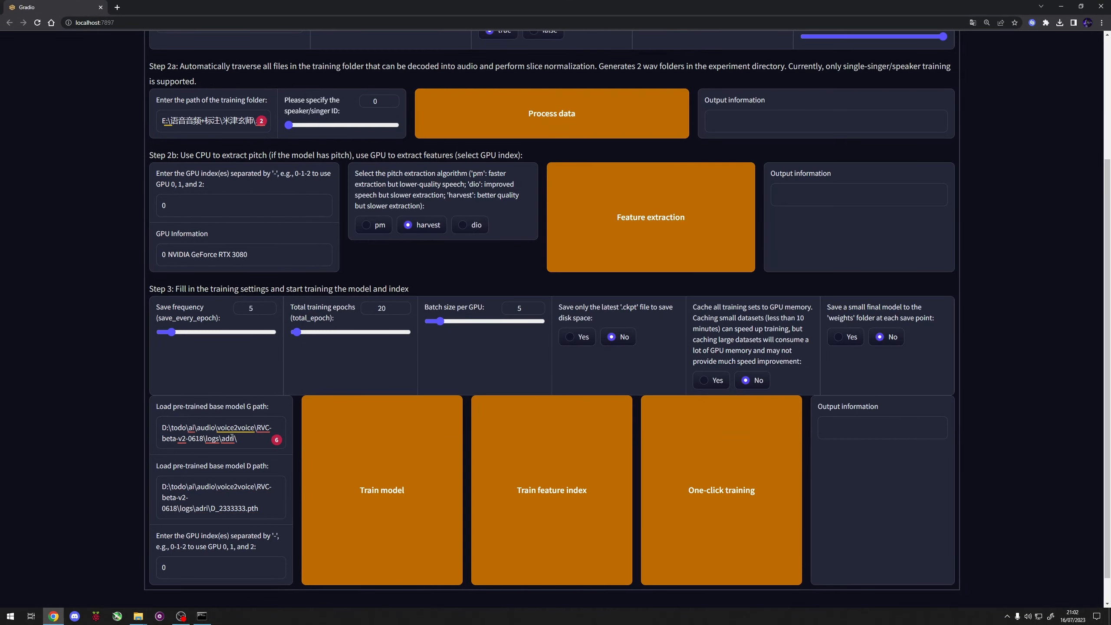
left_click(253, 438)
key("ctrl+v")
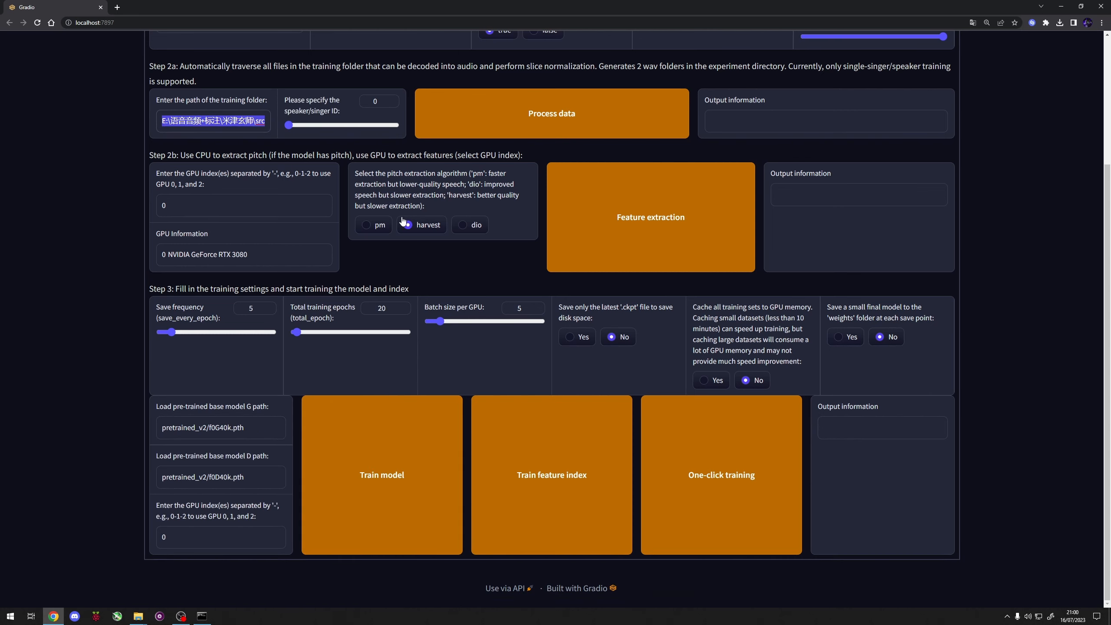
key("alt+Tab")
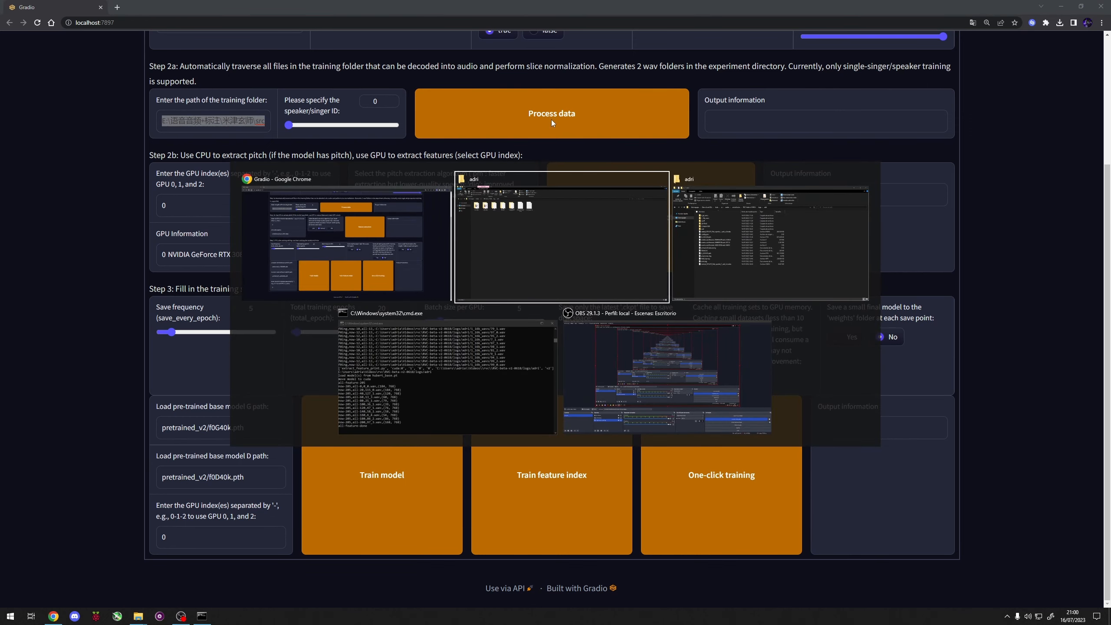
left_click(654, 225)
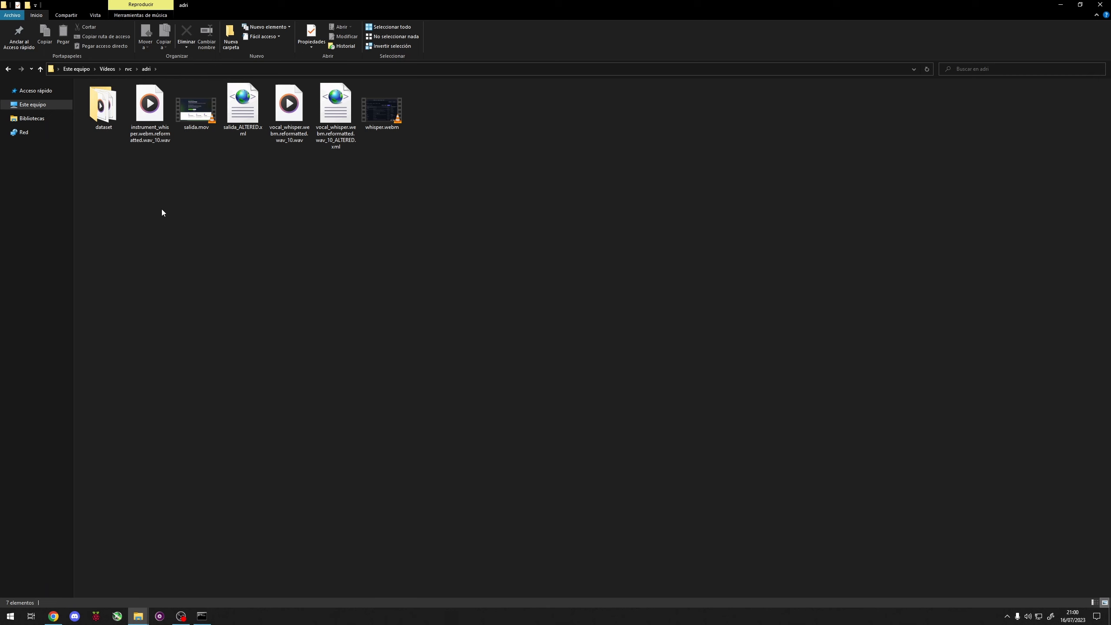
key("alt+Tab")
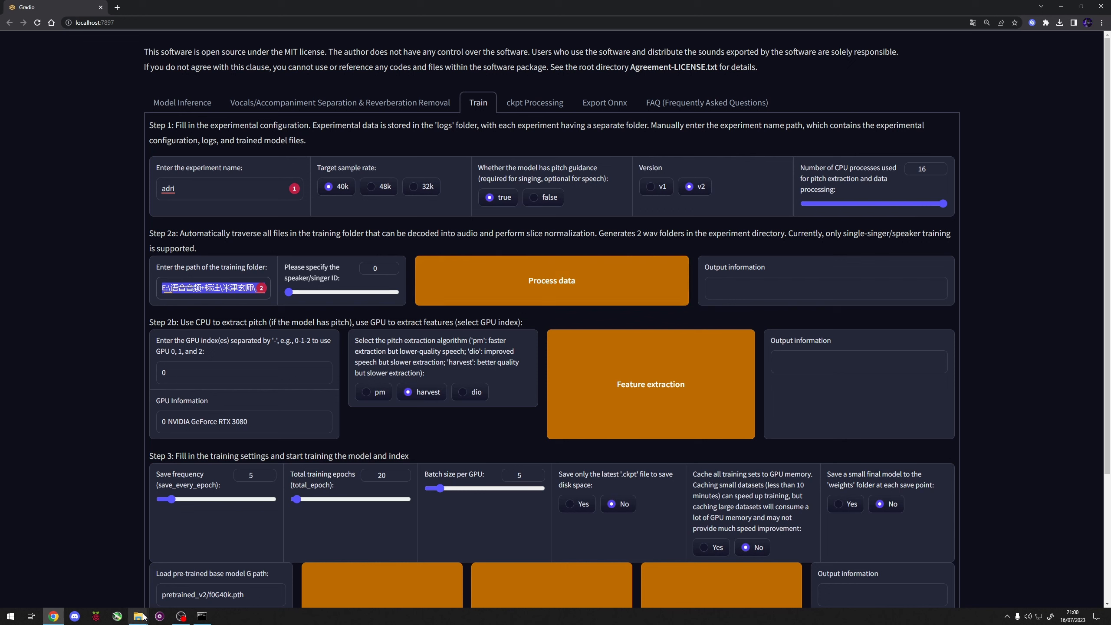
scroll(59, 411, "down", 2)
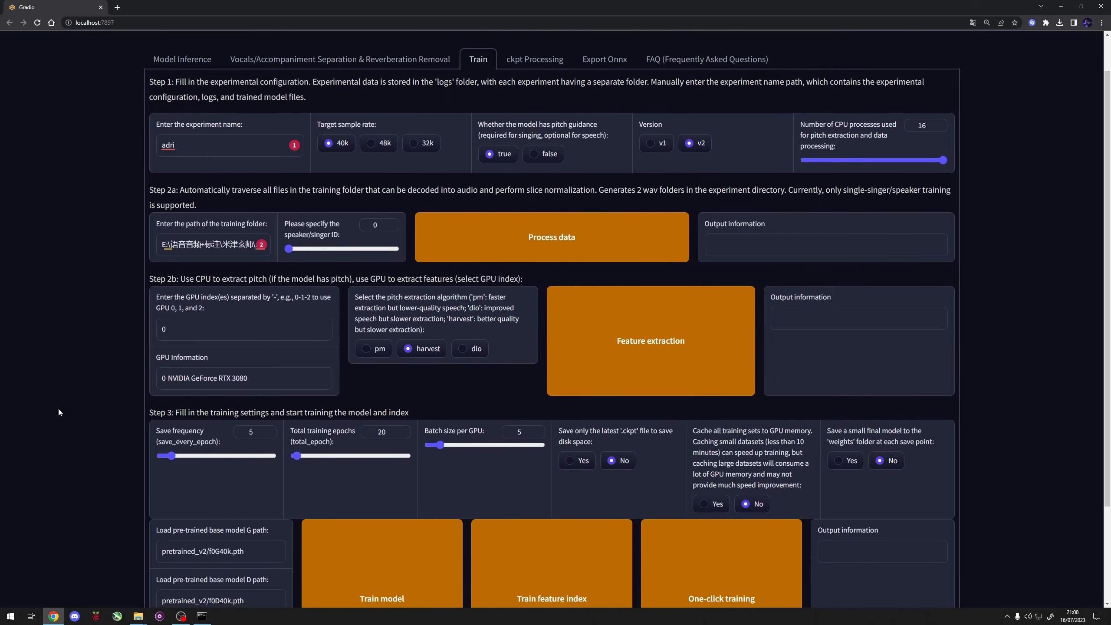
scroll(59, 412, "down", 3)
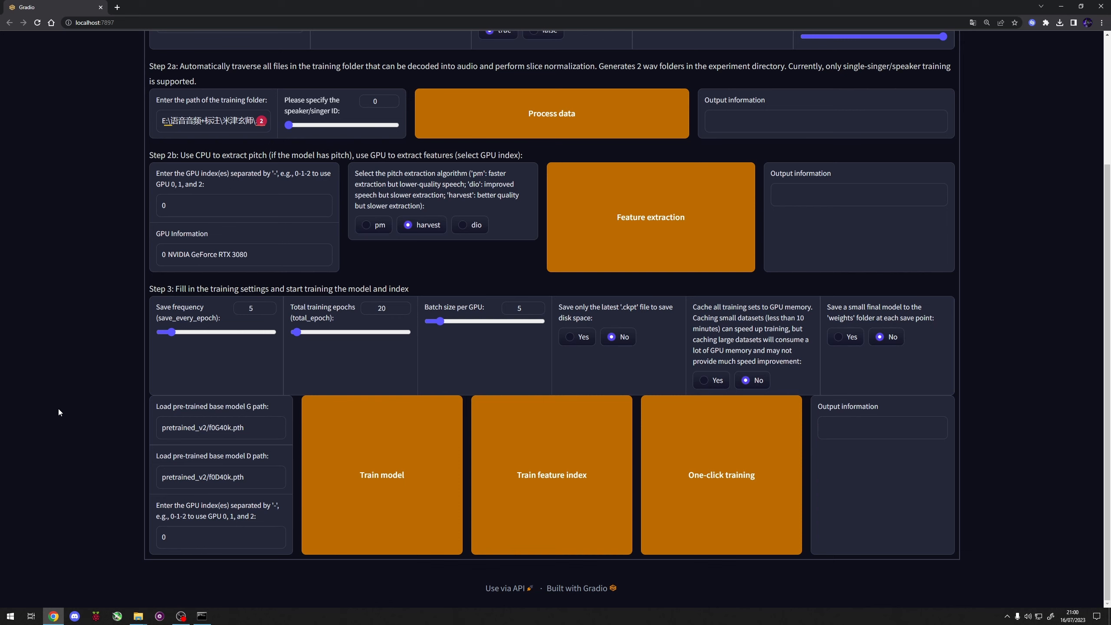
Step: Open the weights folder of RVC-beta-v2-0618 in File Explorer and locate the adri.pth model file
left_click(138, 616)
left_click(111, 578)
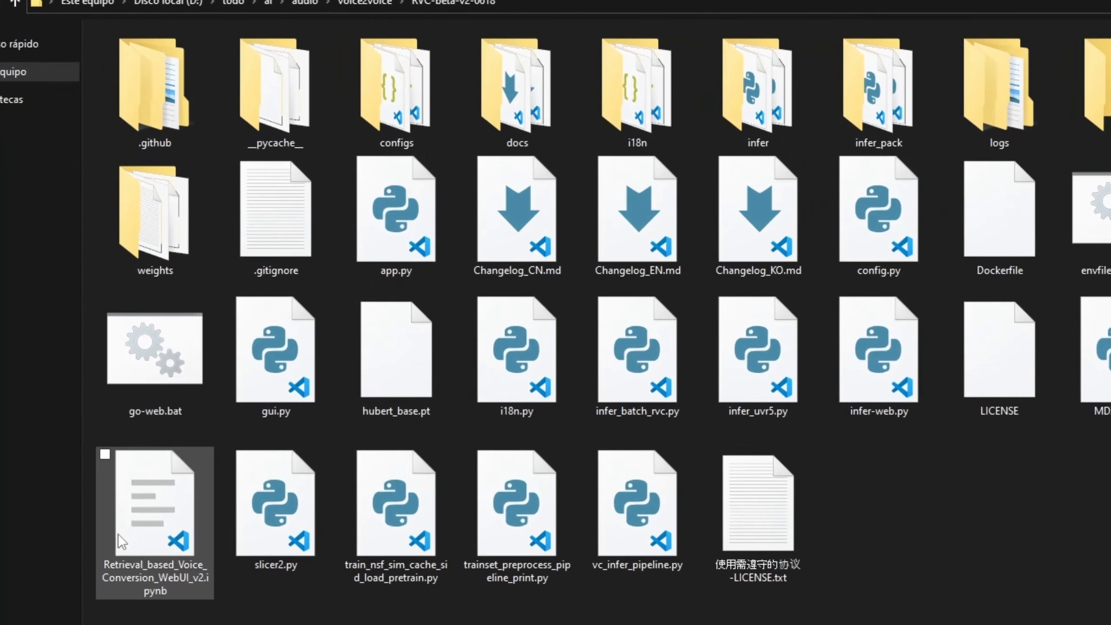
left_click(162, 355)
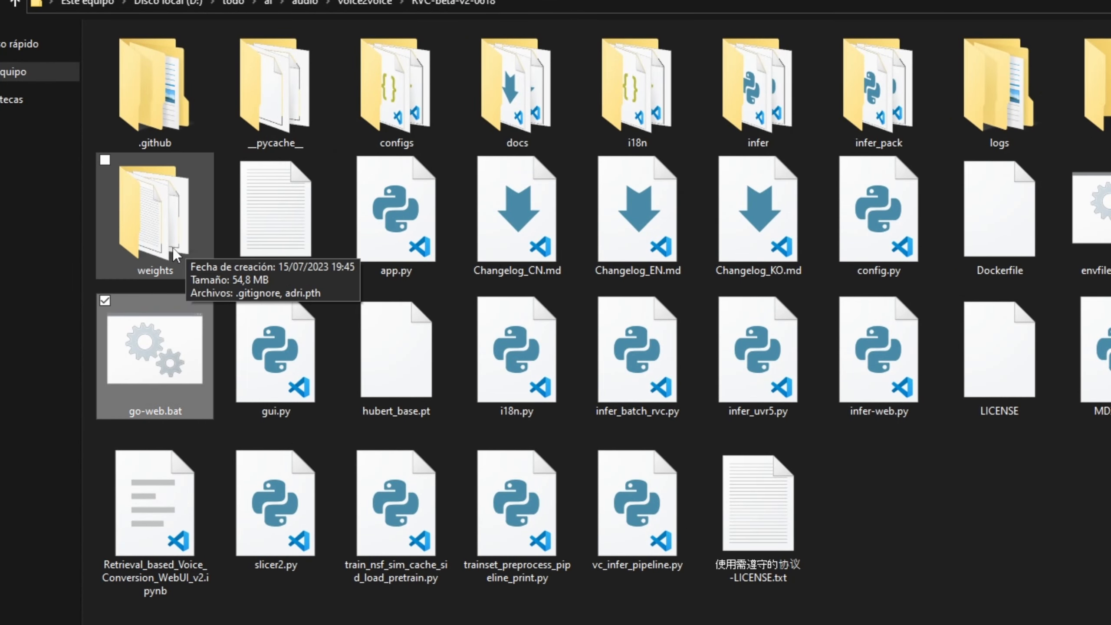
double_click(156, 215)
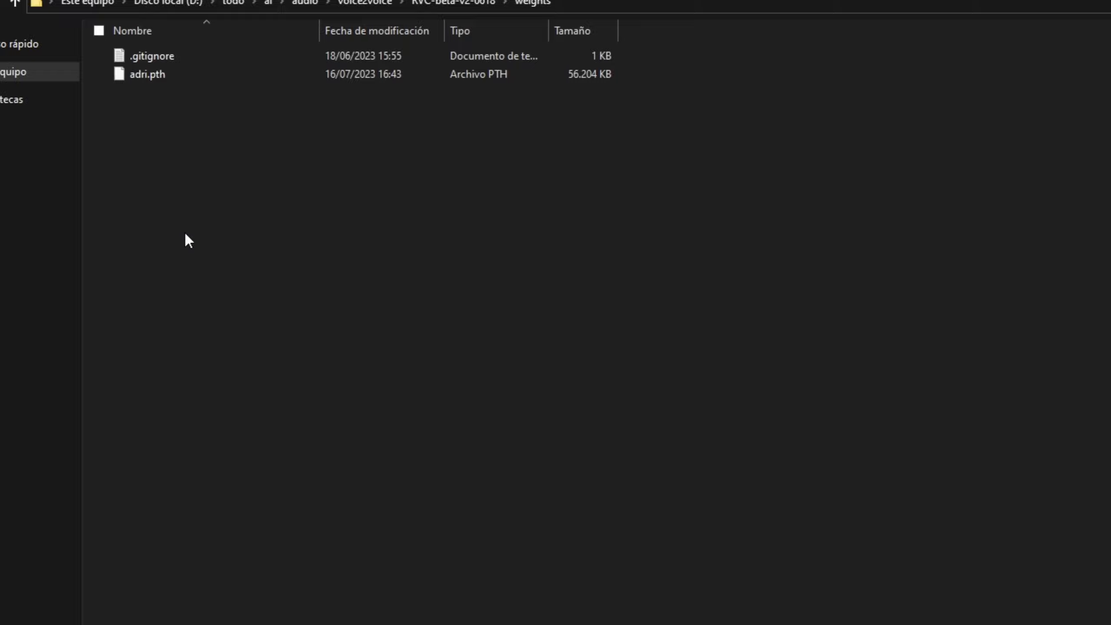
left_click_drag(174, 126, 150, 81)
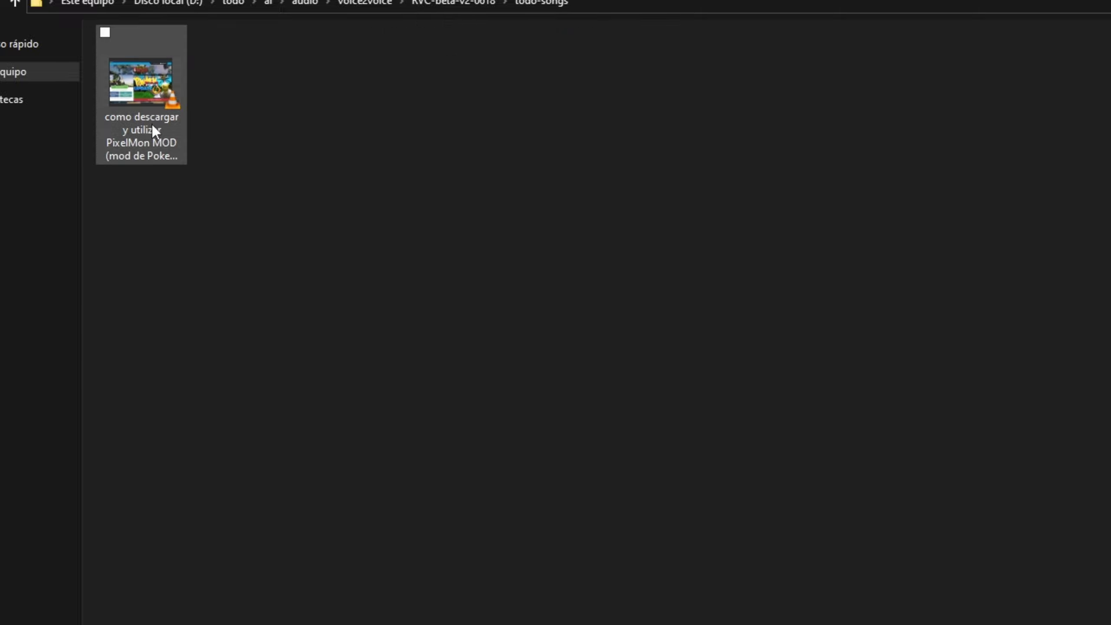
Step: Select the PixelMon MOD video in the todo-songs folder
left_click(165, 160)
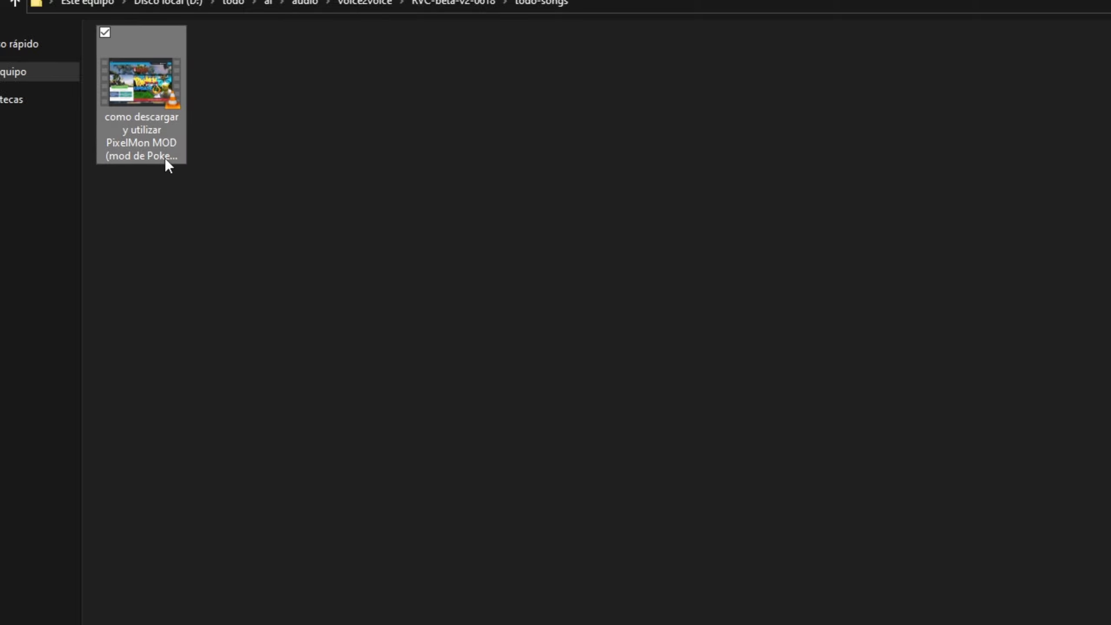
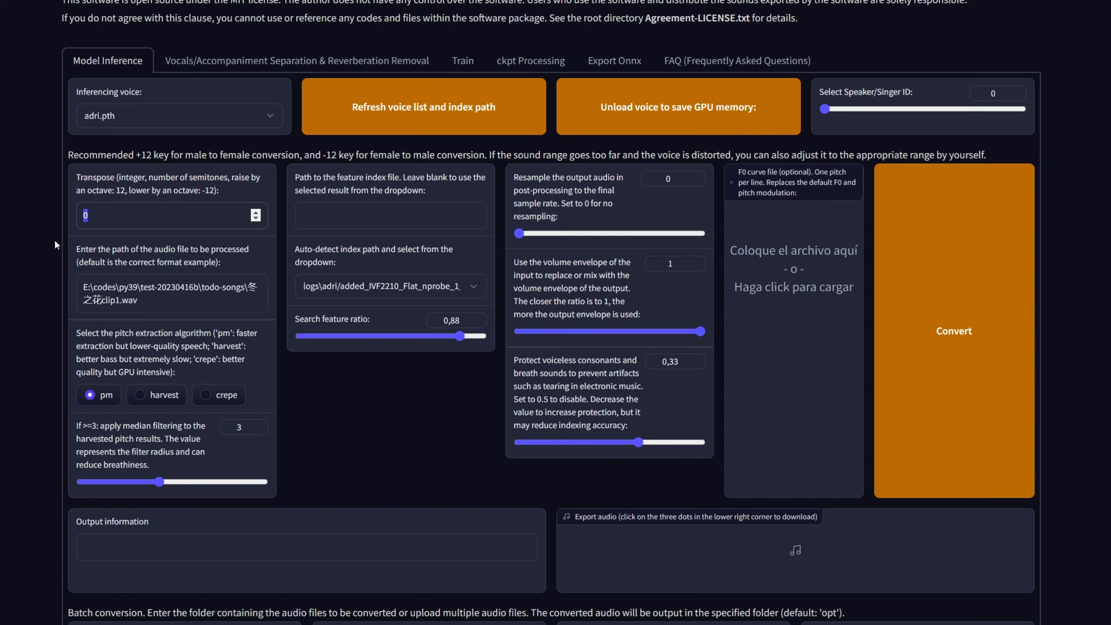
Step: Try transpose values of -12 and 12 semitones, and set the transpose back to 0
type("-12")
type("12")
left_click(50, 209)
left_click(118, 215)
key("BackSpace")
type("0")
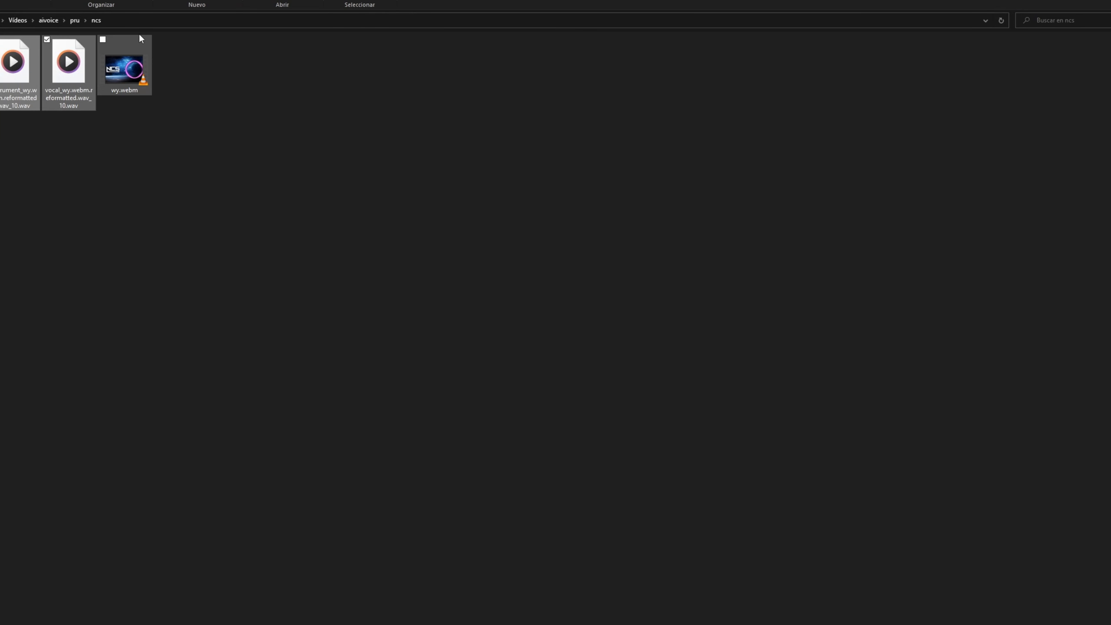
Step: Set the audio file path to vocal_wy.webm.reformatted.wav_10.wav in the ncs folder, copying the folder path and file name from File Explorer
left_click(139, 21)
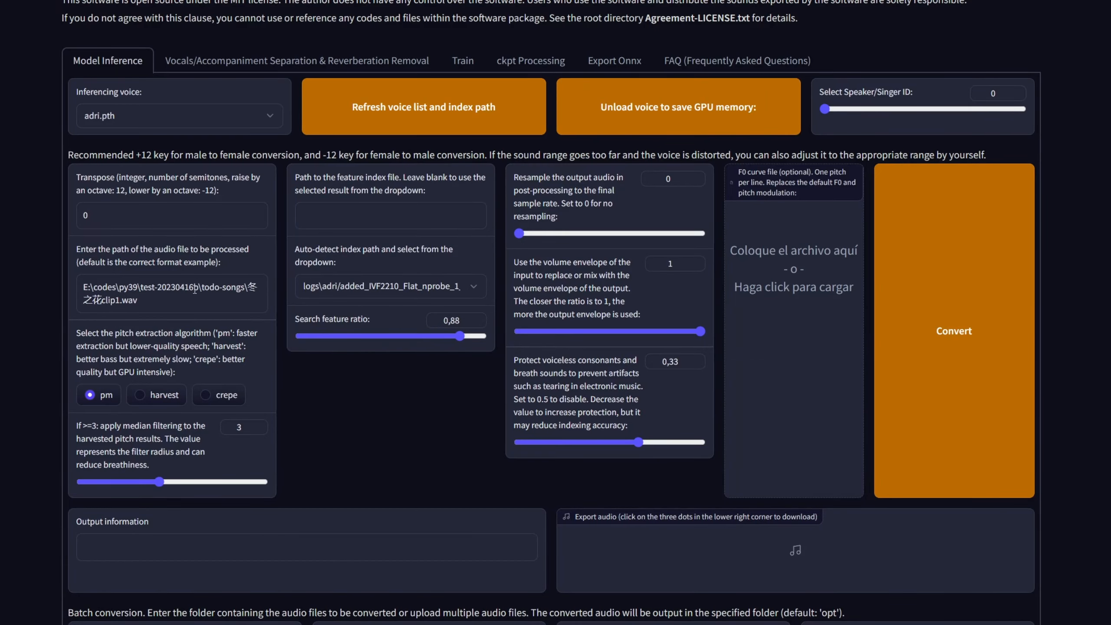
triple_click(187, 283)
type("C:\\Users\\adria\\Videos\\aivoice\\pru\\ncs")
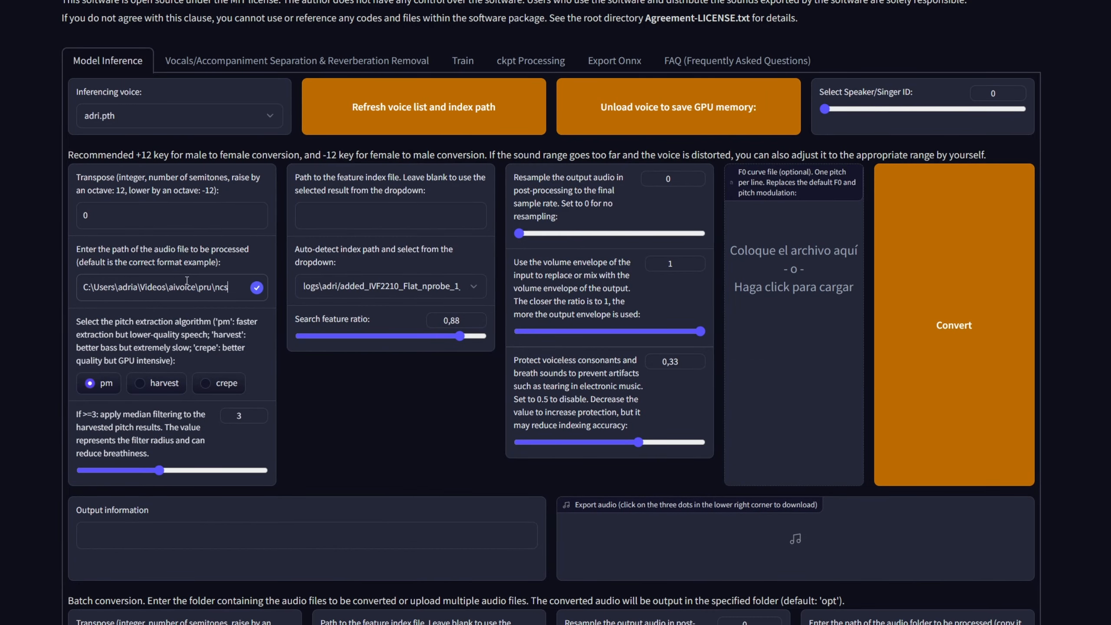
type("\\")
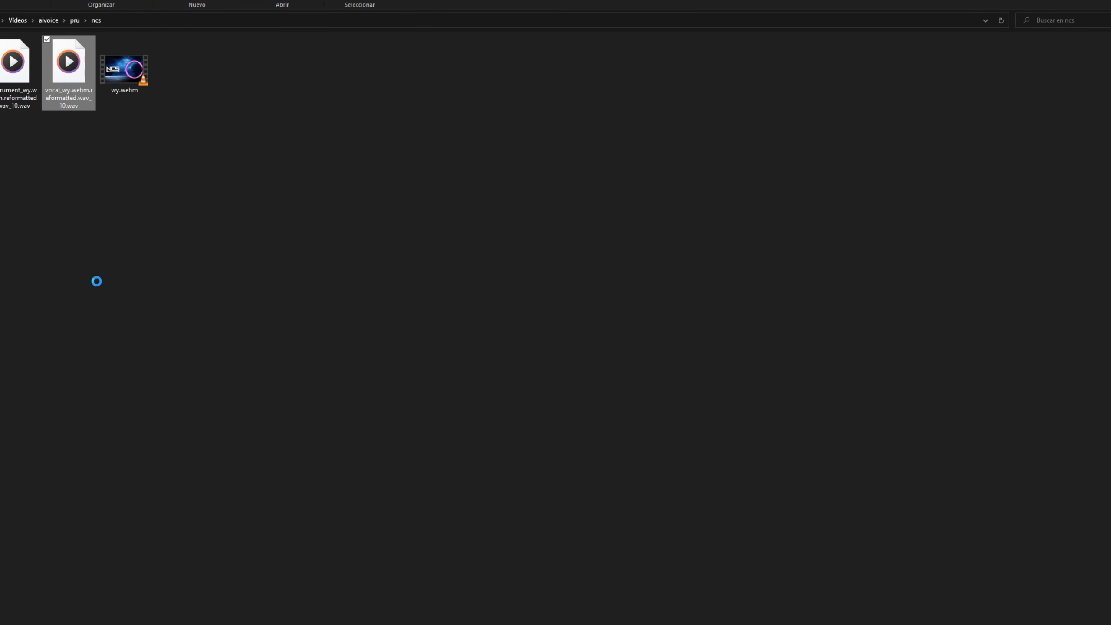
key("shift+F10")
left_click(128, 364)
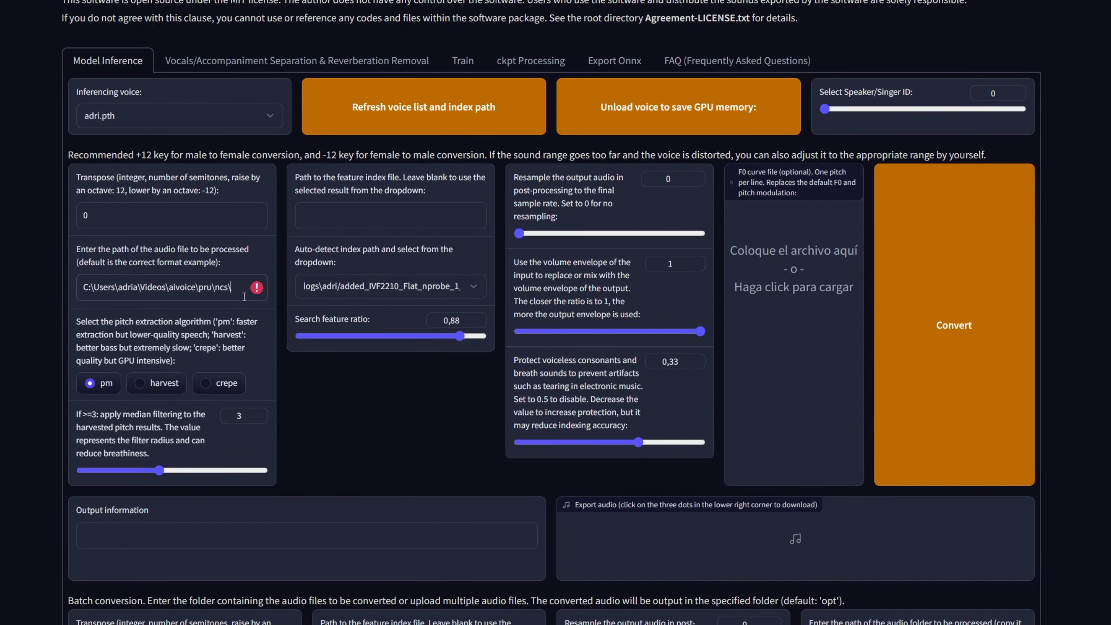
type("vocal_wy.webm.reformatted.wav_10.wav")
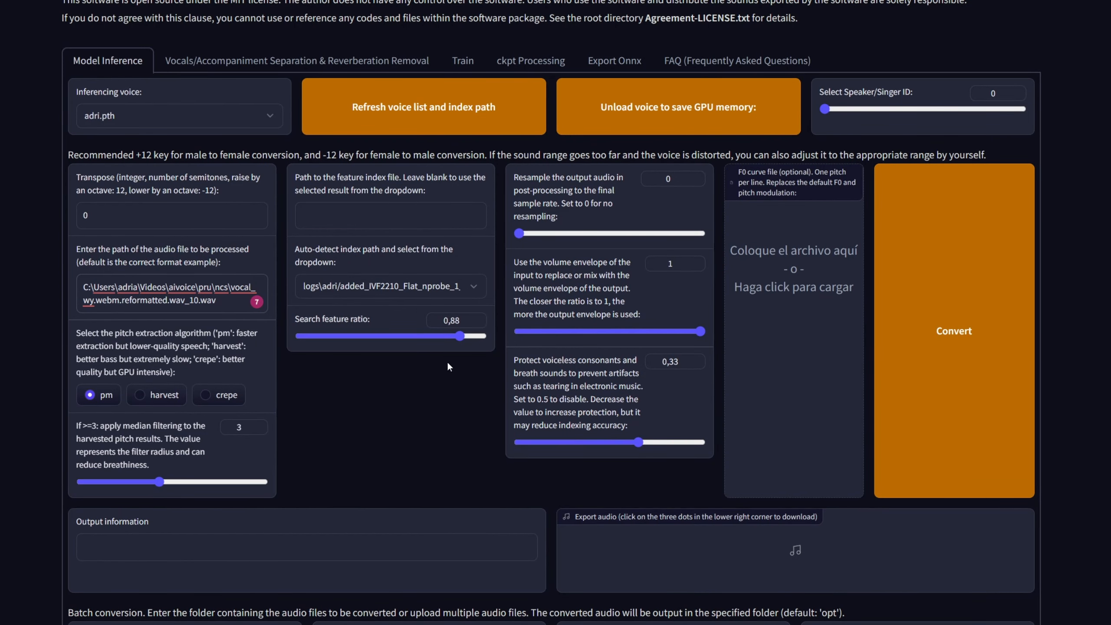
Step: Convert the vocal with the adri.pth voice and compare the result with the original song on YouTube from about 0:25
left_click(896, 302)
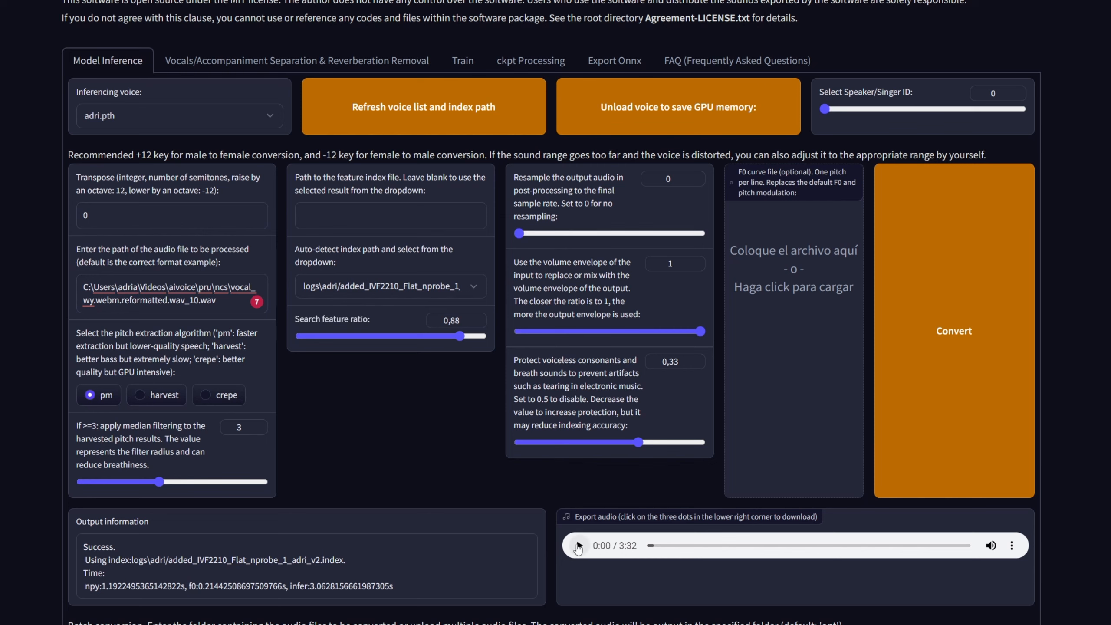
left_click(578, 545)
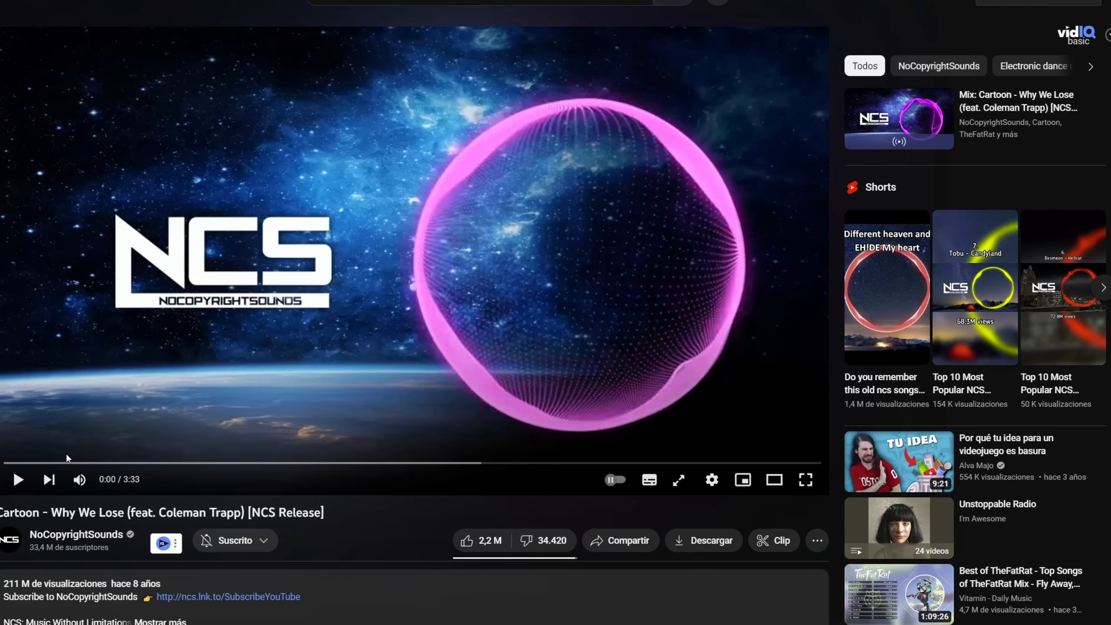
left_click(103, 462)
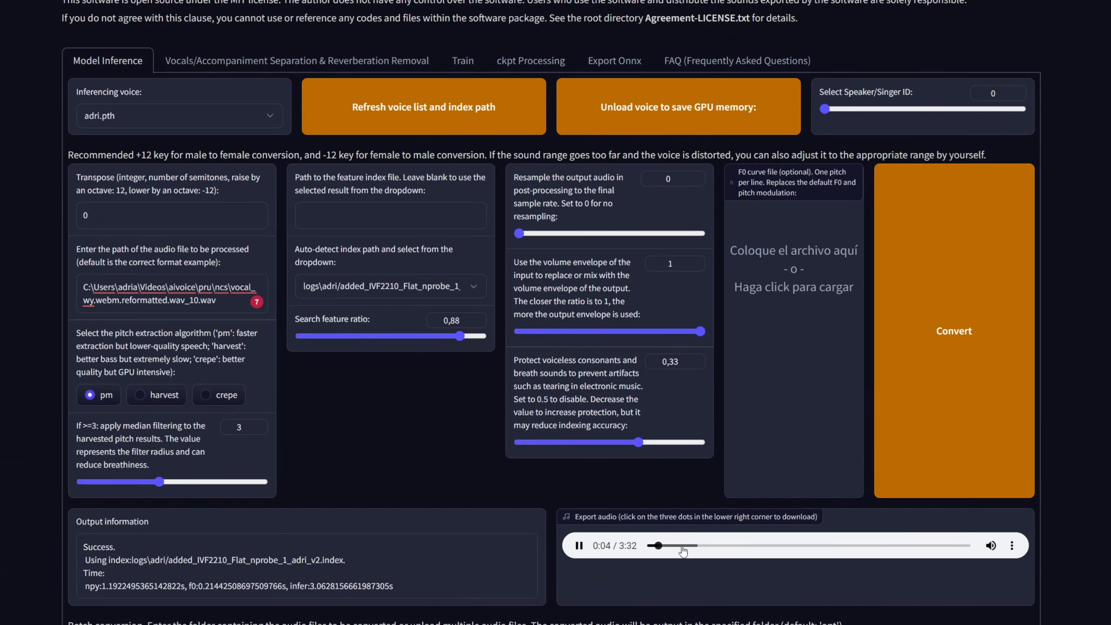
left_click(682, 545)
left_click_drag(683, 546, 686, 545)
left_click(575, 549)
Step: Convert the vocal again with a transpose of 0 and play the new result from the first sung part
double_click(87, 216)
left_click(892, 320)
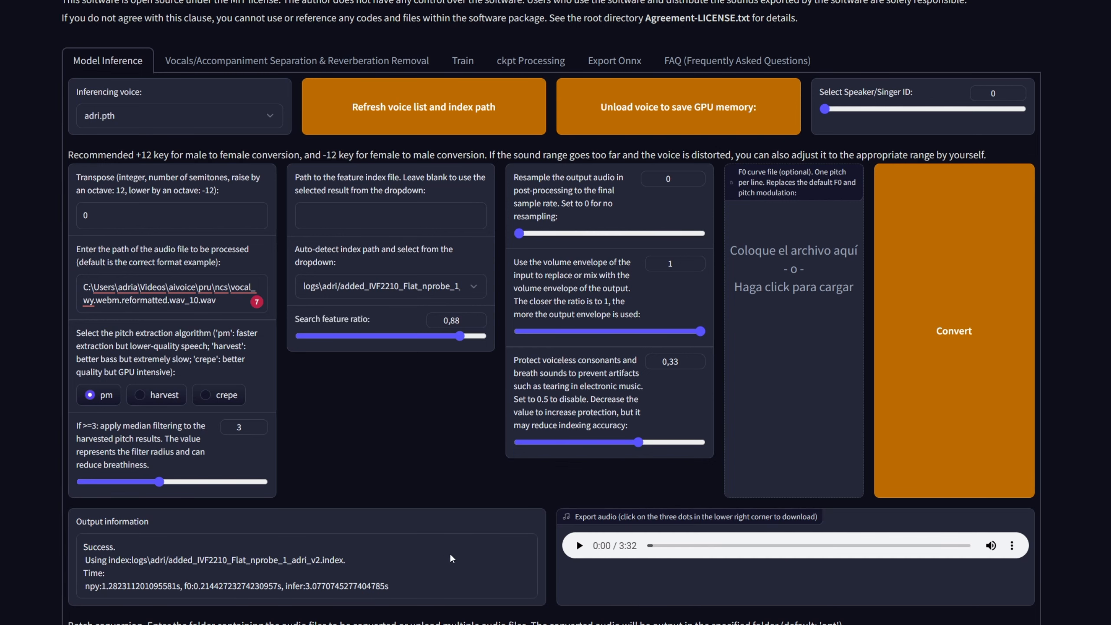
left_click(580, 547)
left_click_drag(656, 545, 687, 551)
Step: Convert the vocal with a transpose of -6 semitones and play the result from the first sung part
double_click(149, 214)
type("-56")
key("BackSpace")
key("BackSpace")
type("6")
left_click(577, 545)
left_click_drag(114, 216, 56, 215)
left_click(982, 395)
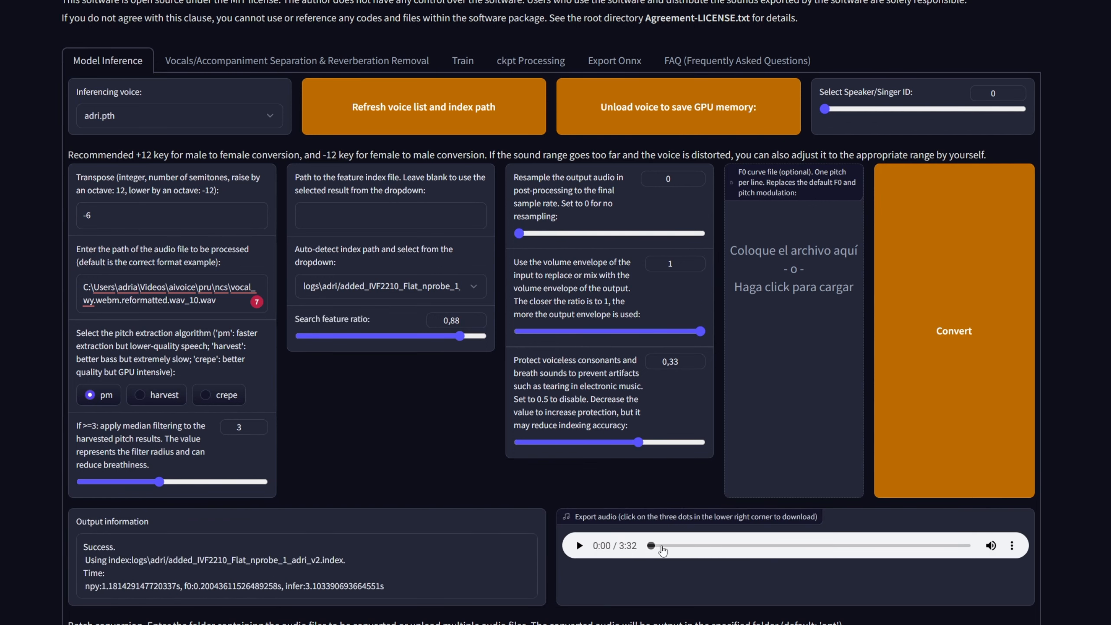
left_click_drag(661, 546, 688, 545)
left_click(578, 546)
Step: Convert the vocal with a transpose of -12 semitones and play the result from the first sung part
left_click_drag(107, 215, 47, 217)
type("-12")
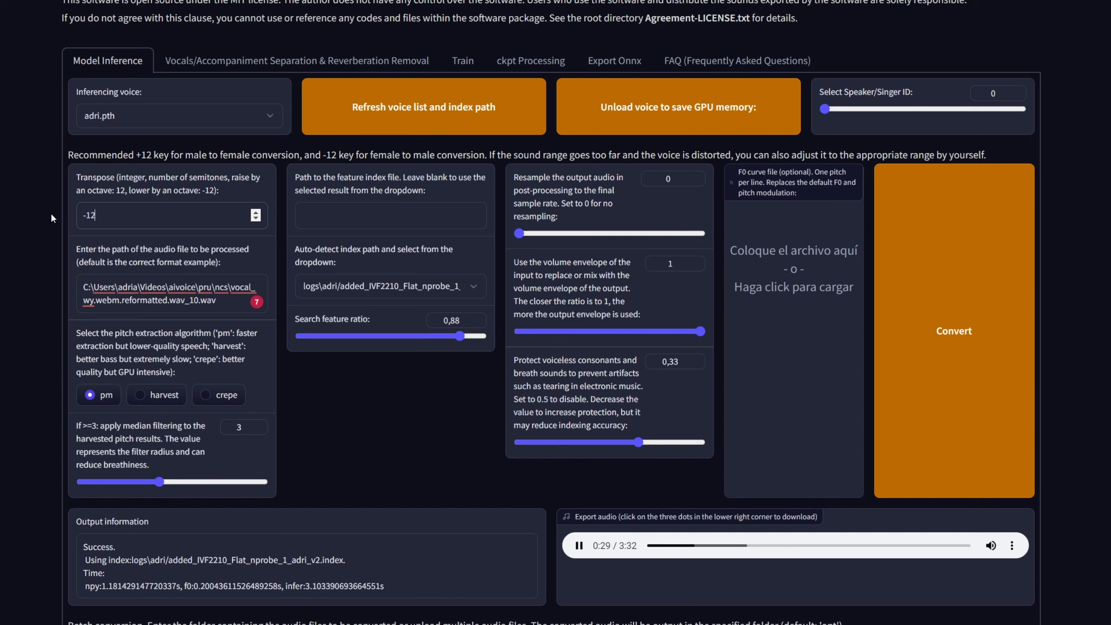
left_click(579, 545)
left_click(916, 428)
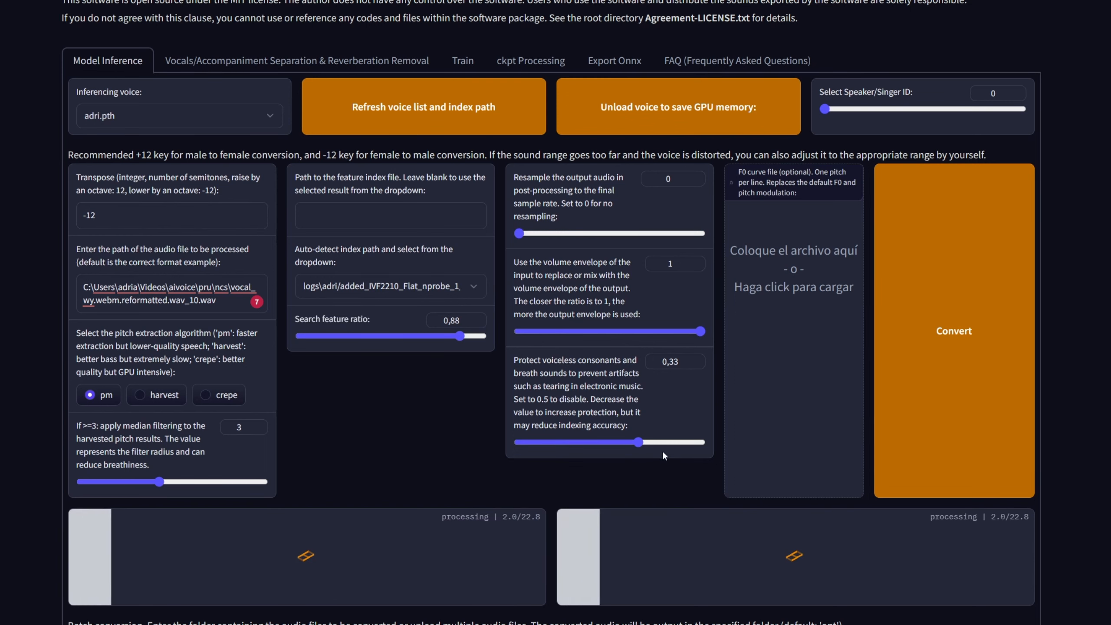
left_click(679, 547)
left_click_drag(680, 547, 689, 547)
left_click(579, 546)
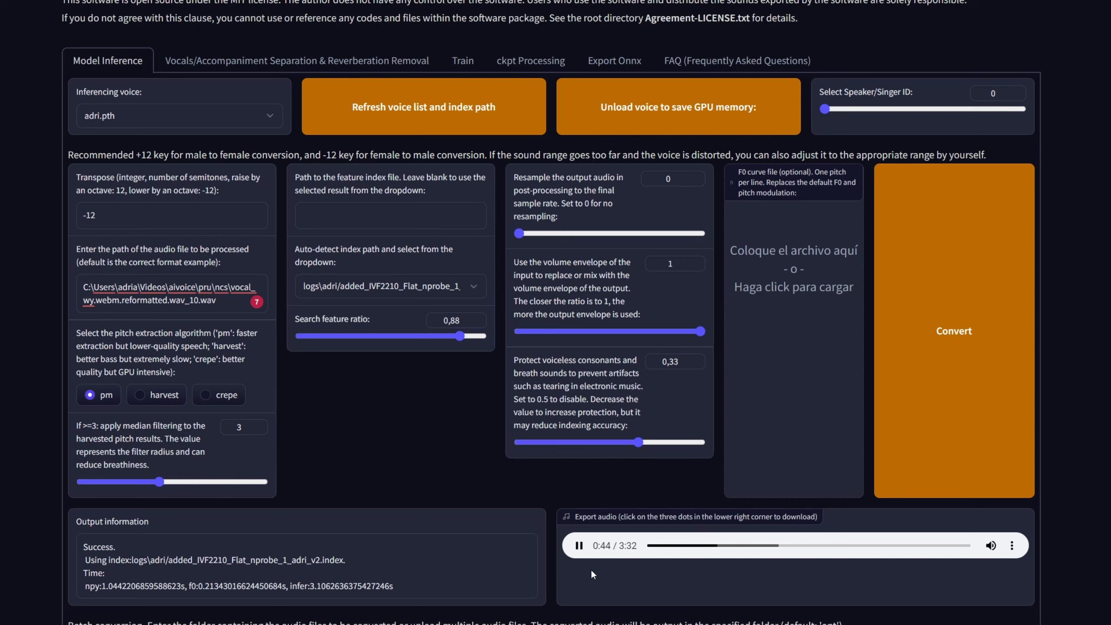
left_click(579, 545)
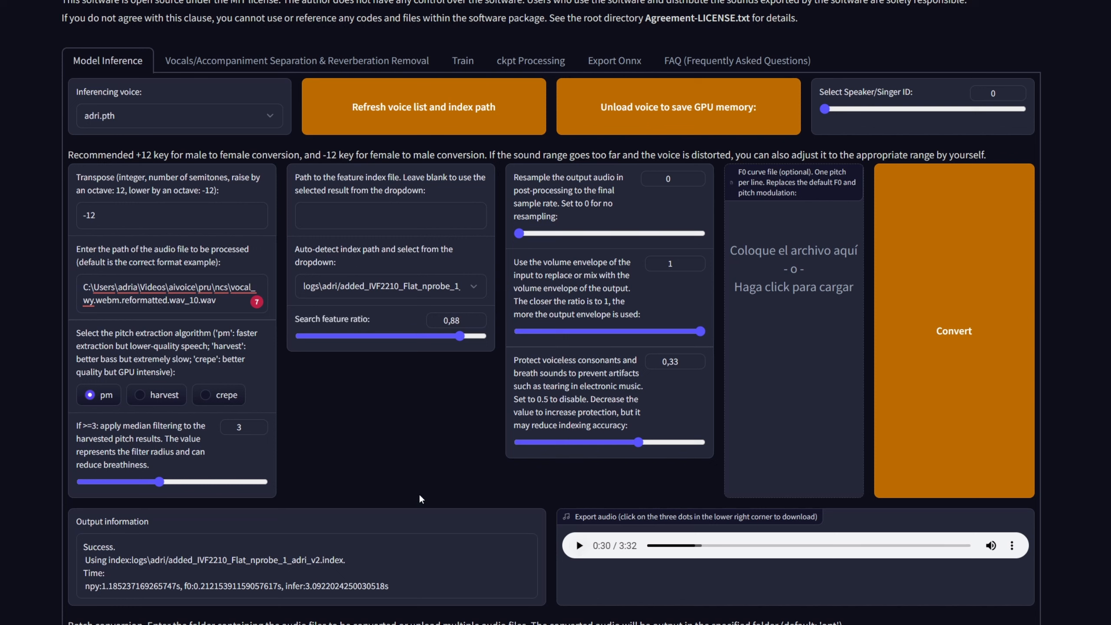
Step: Convert the vocal with the crepe pitch extraction algorithm and play the result from the first sung part
left_click(203, 393)
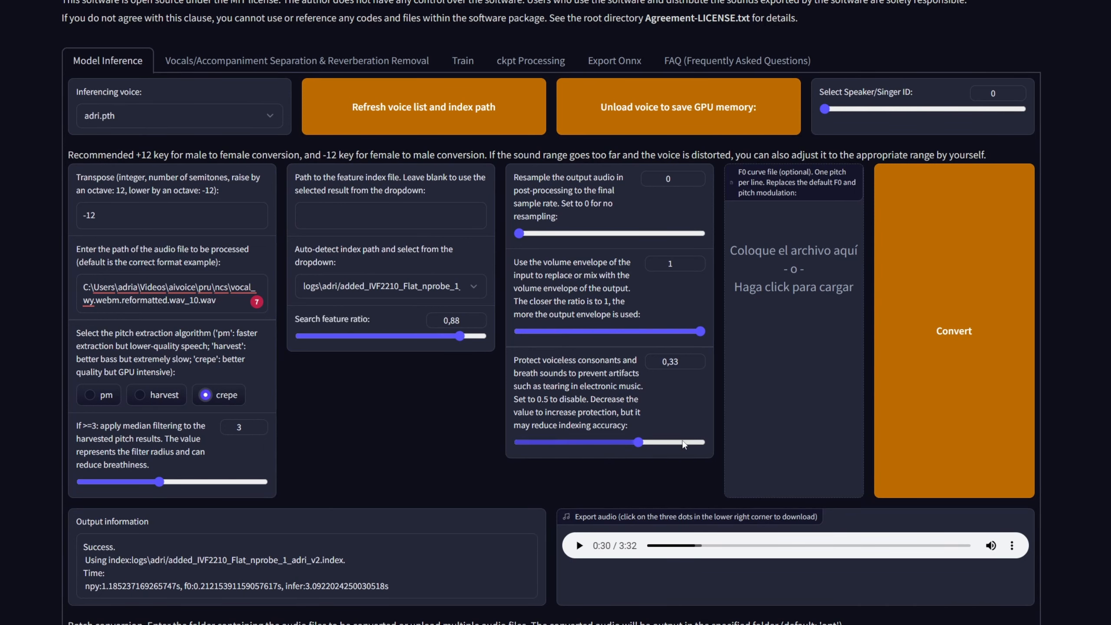
left_click(945, 355)
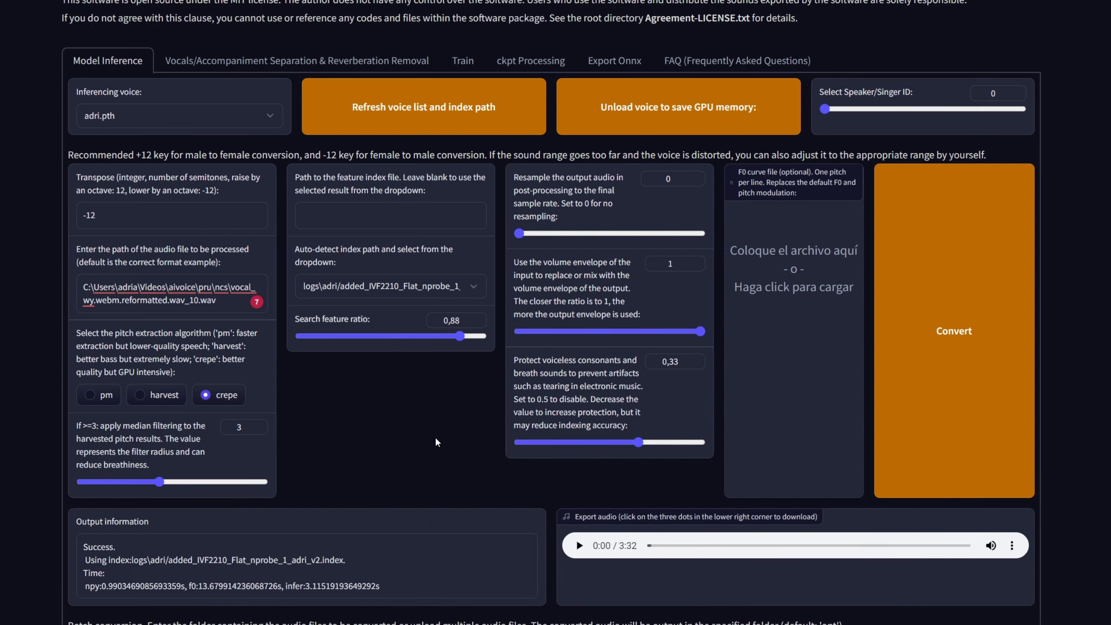
left_click(661, 545)
left_click_drag(668, 545, 687, 546)
left_click(579, 546)
left_click(578, 545)
Step: Download the converted vocal audio
left_click(1011, 545)
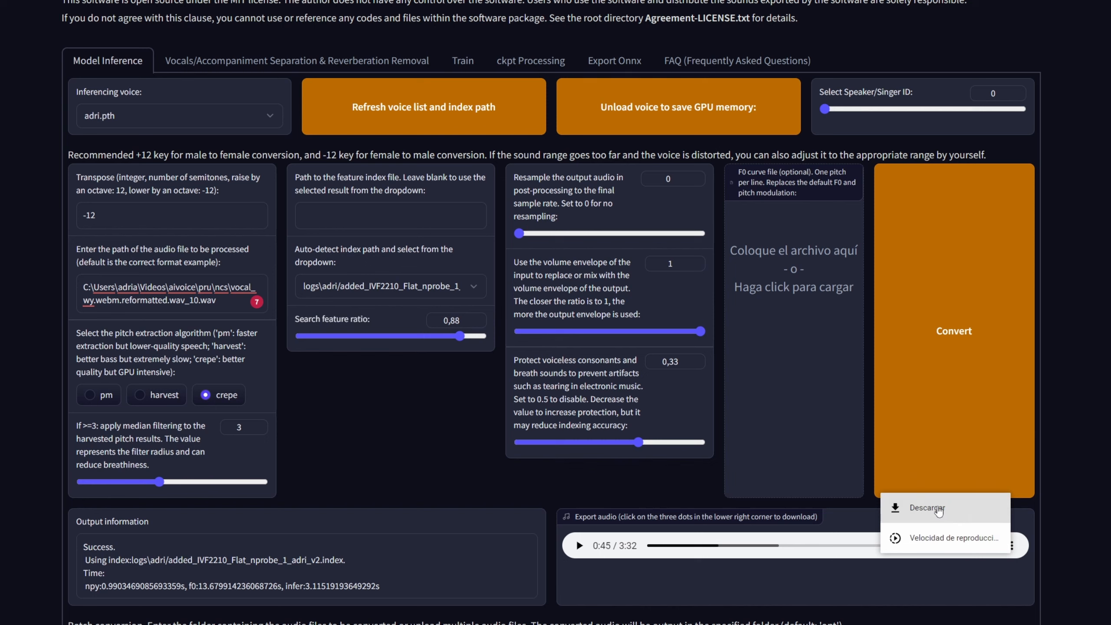
left_click(938, 509)
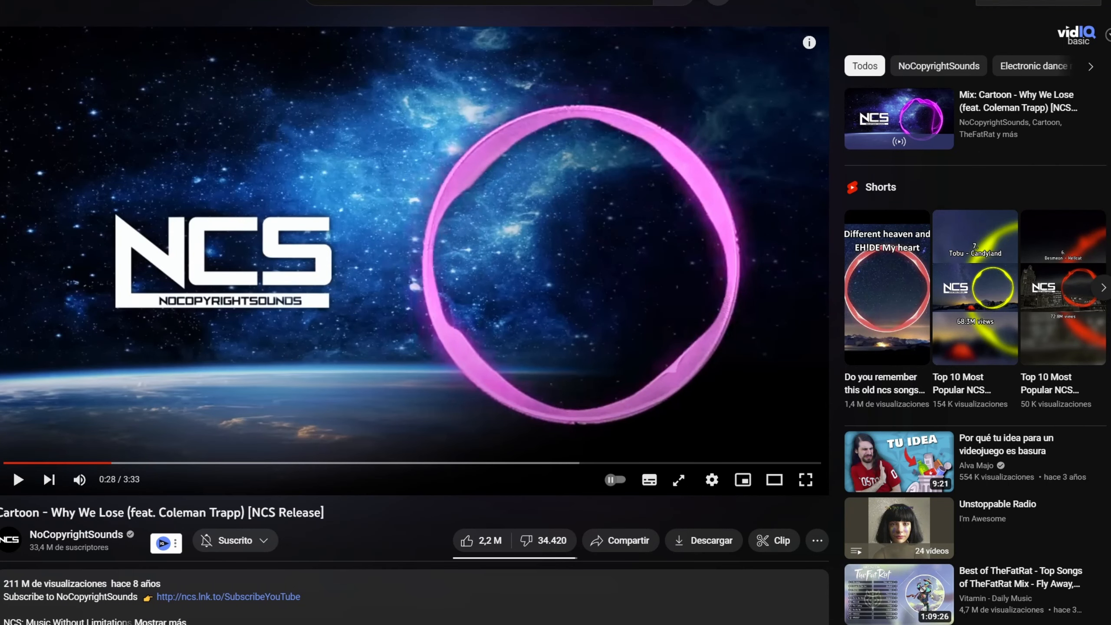
Step: Search YouTube for the suggested query "two of us"
left_click(467, 1)
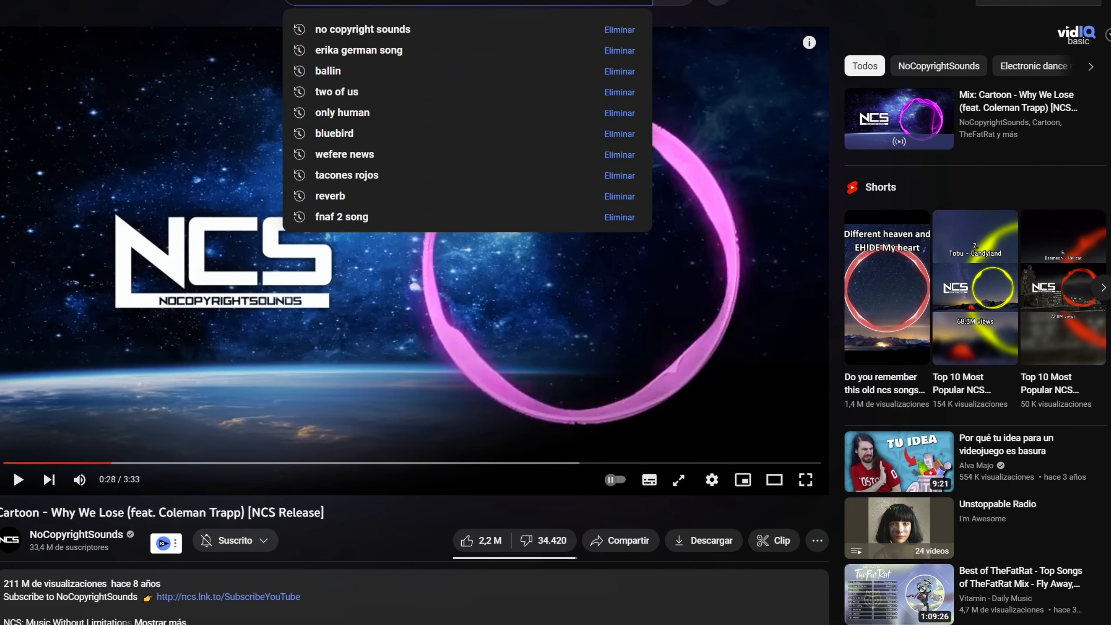
type("twp")
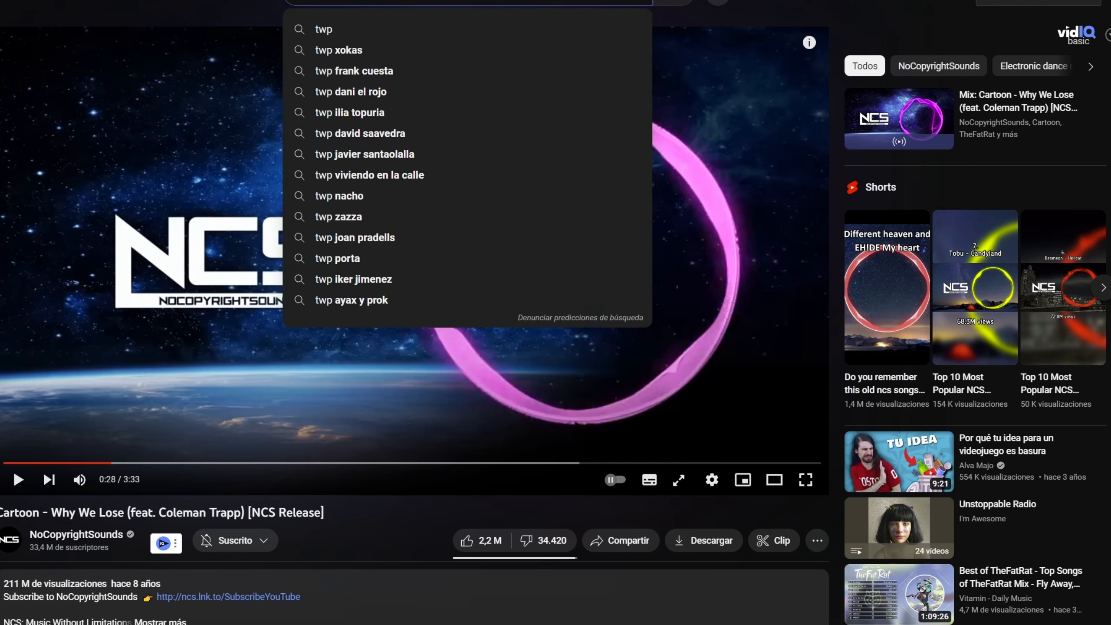
key("BackSpace")
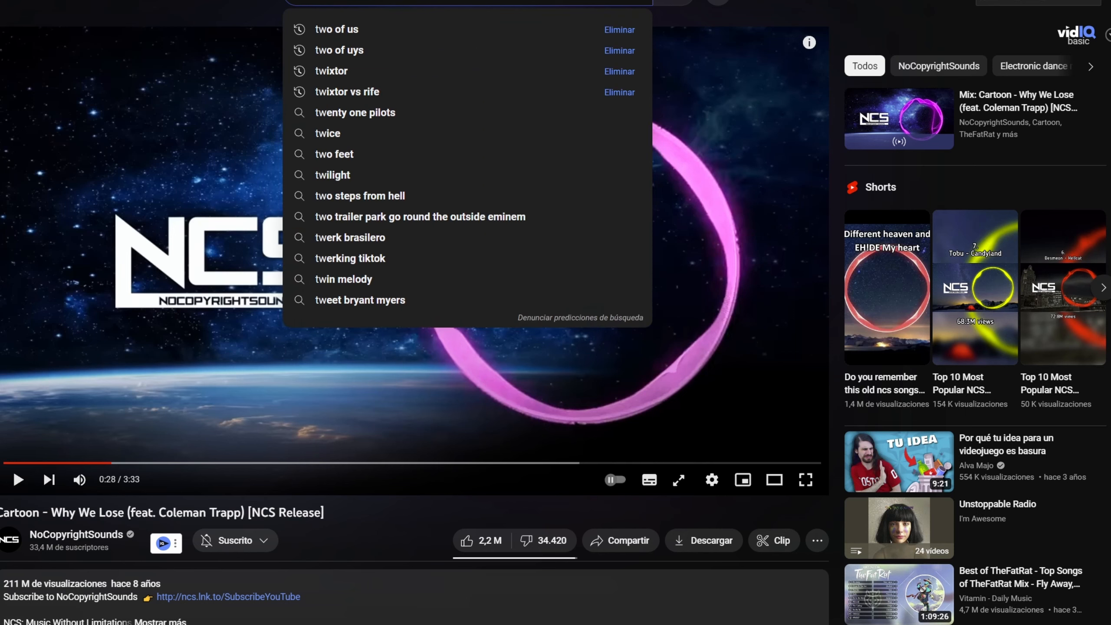
key("Down")
key("Return")
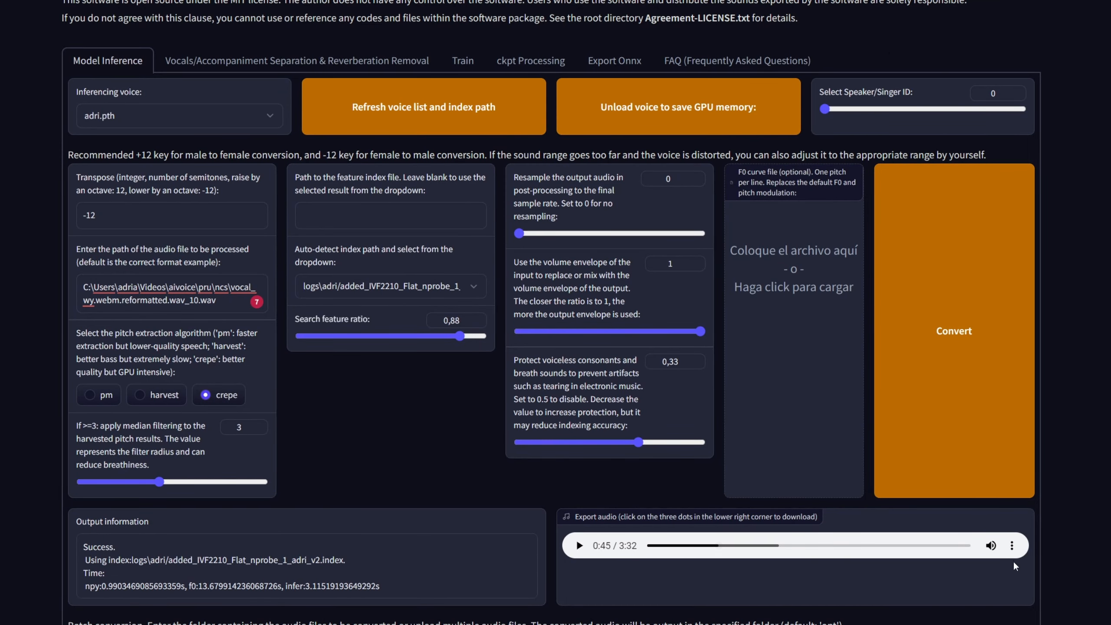
Step: Download the converted vocal from the WebUI again and move the wav file into the ncs folder in File Explorer
left_click(1013, 547)
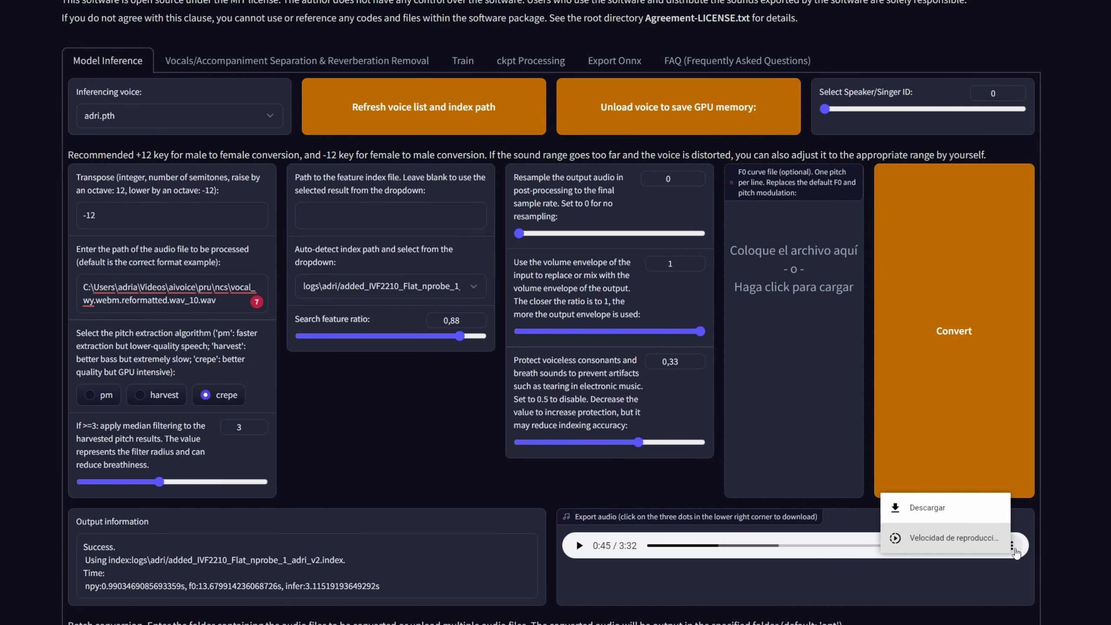
left_click(940, 514)
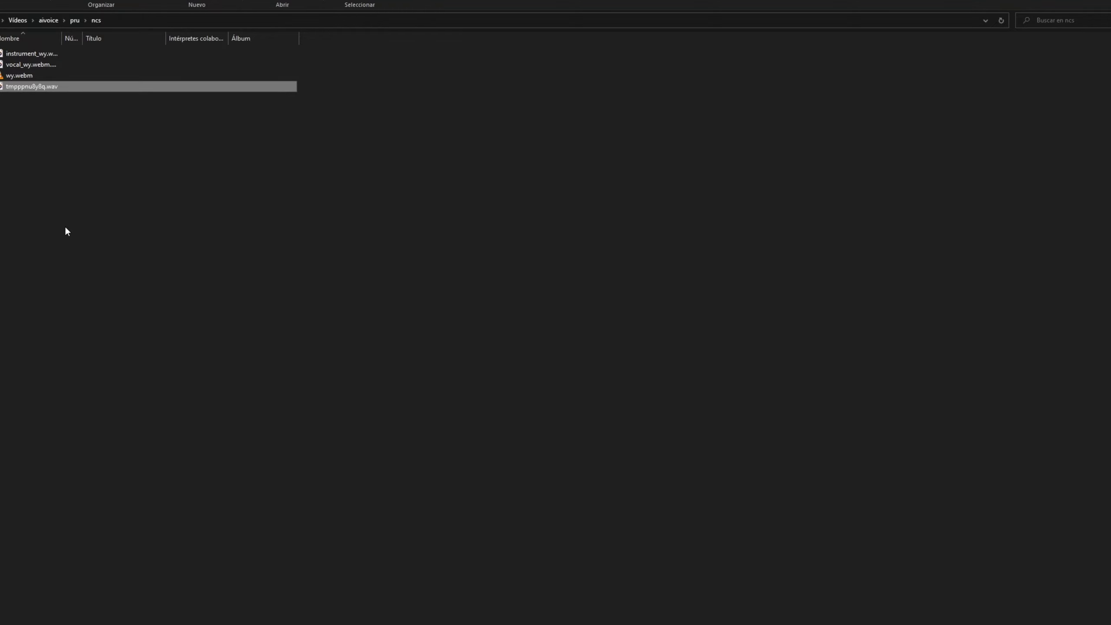
left_click_drag(39, 184, 32, 89)
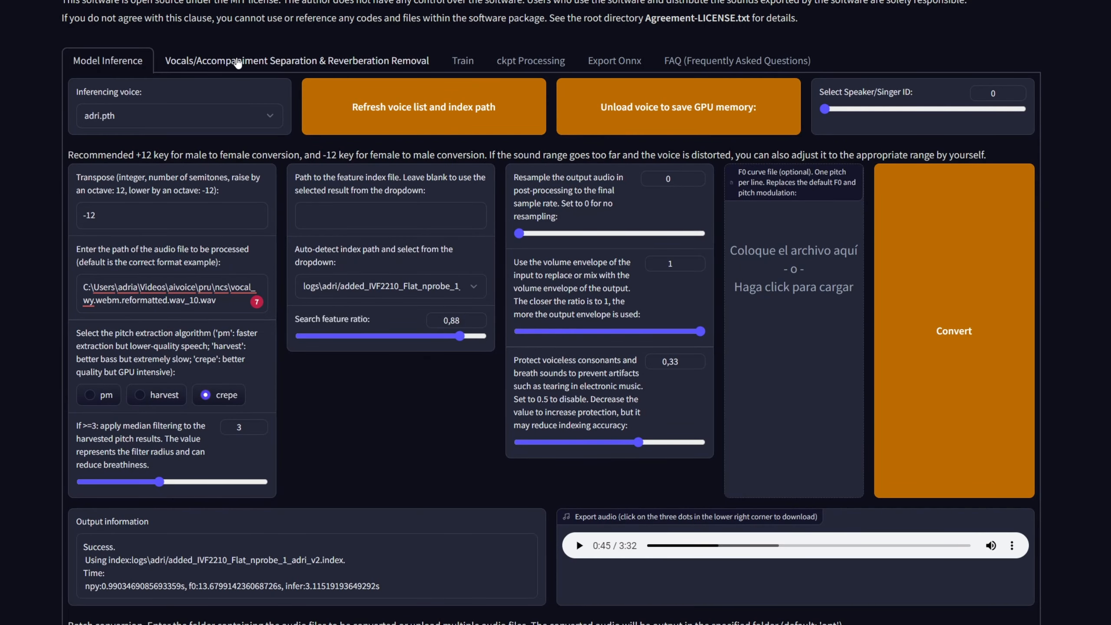
Step: Look over the vocal separation page, and play the separated instrument_wy track from the ncs folder
left_click(236, 60)
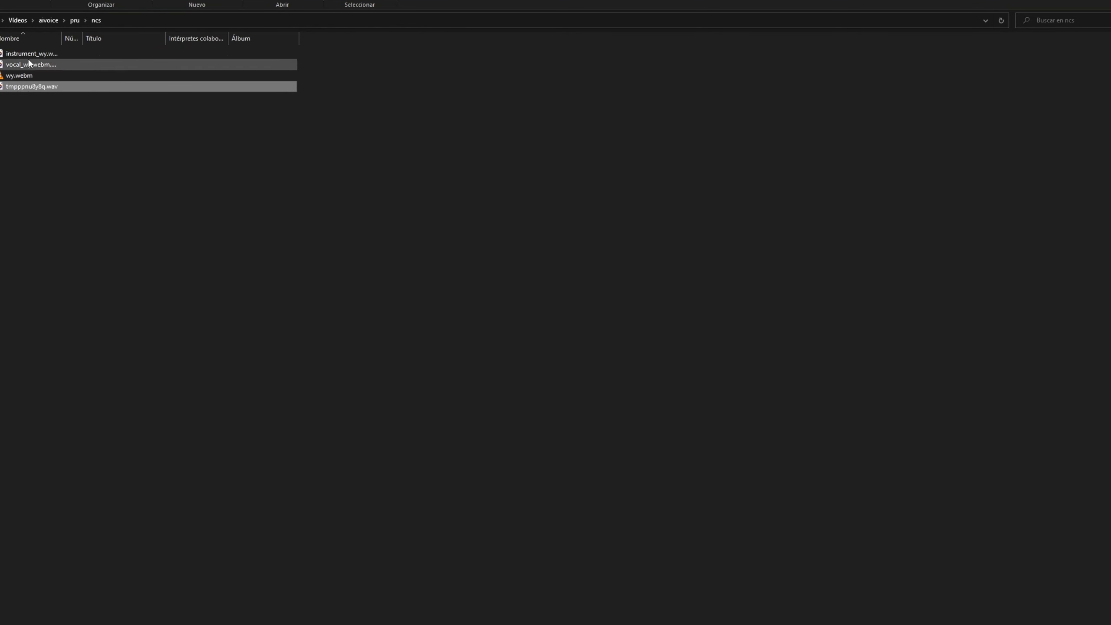
left_click(31, 54)
left_click(32, 65)
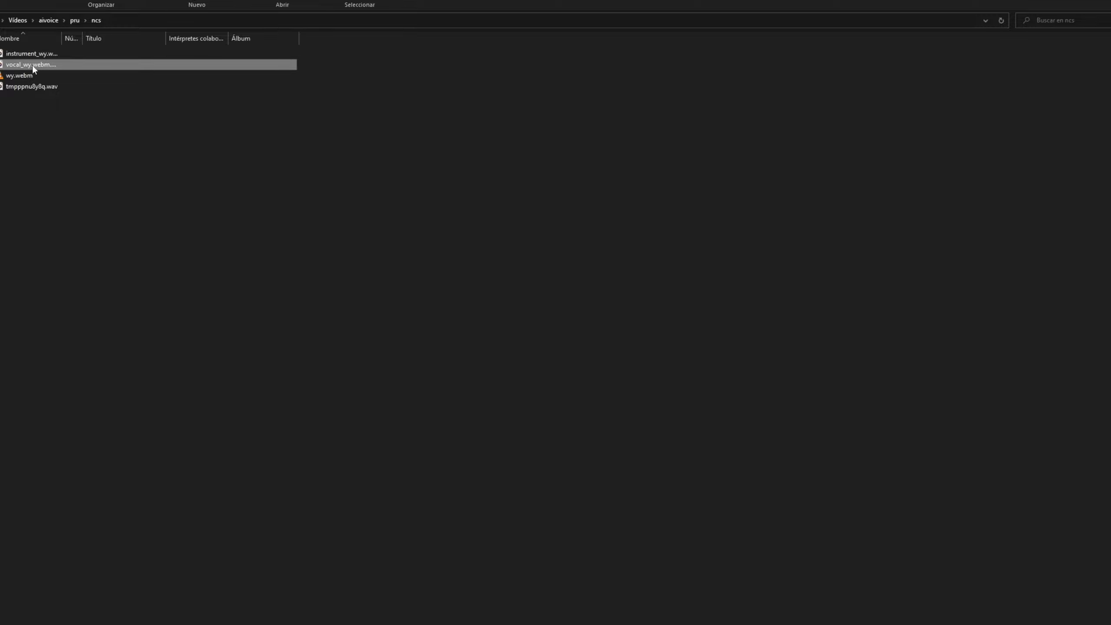
double_click(39, 54)
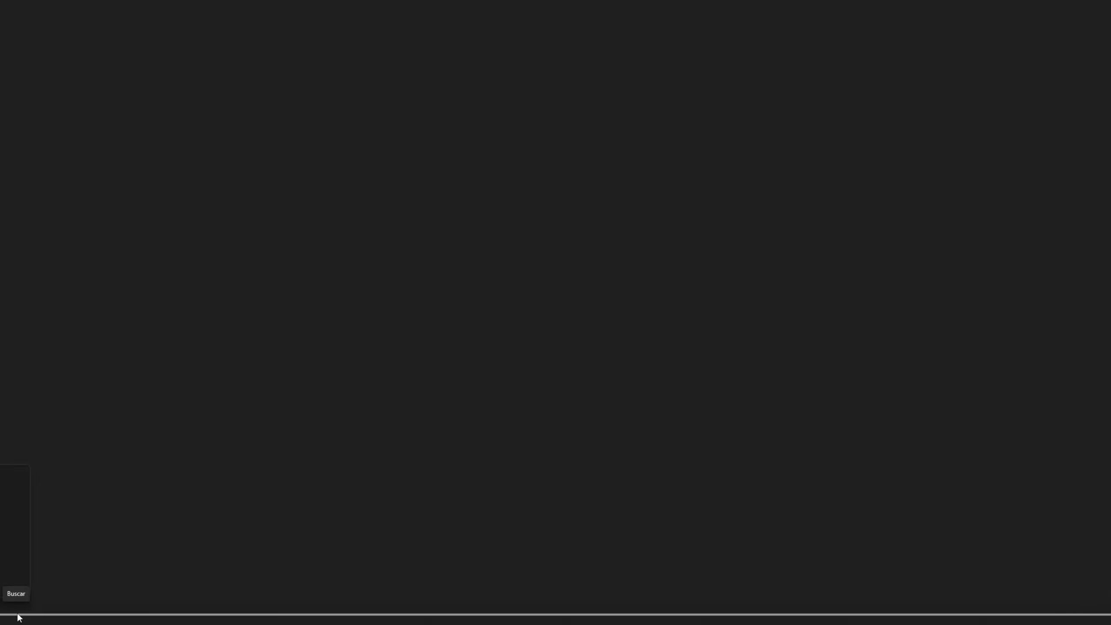
left_click_drag(19, 615, 93, 615)
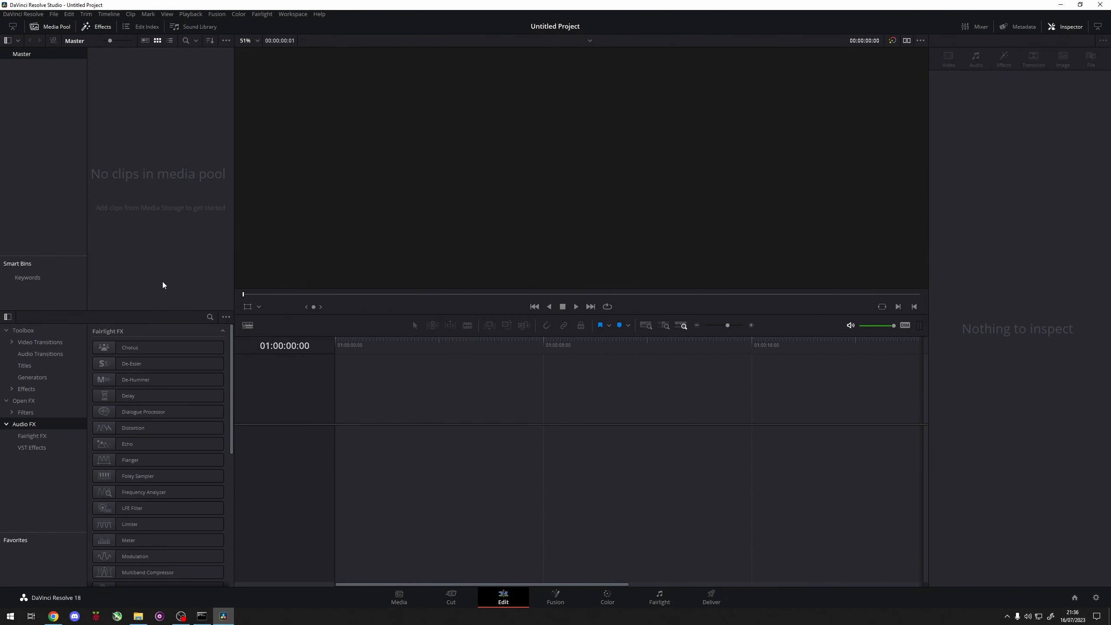
Step: Import the instrumental, both vocal files and wy.mp4 into the DaVinci Resolve media pool, and place wy.mp4 at the start of the timeline
key("alt+Tab")
left_click_drag(187, 307, 154, 179)
key("alt+Tab")
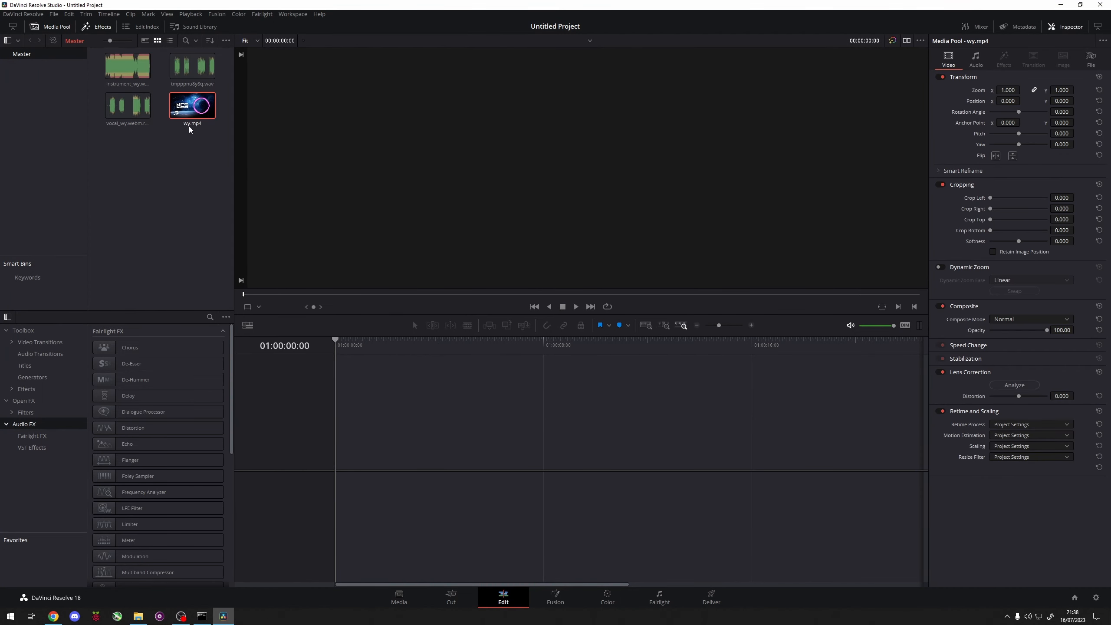
left_click_drag(192, 107, 328, 454)
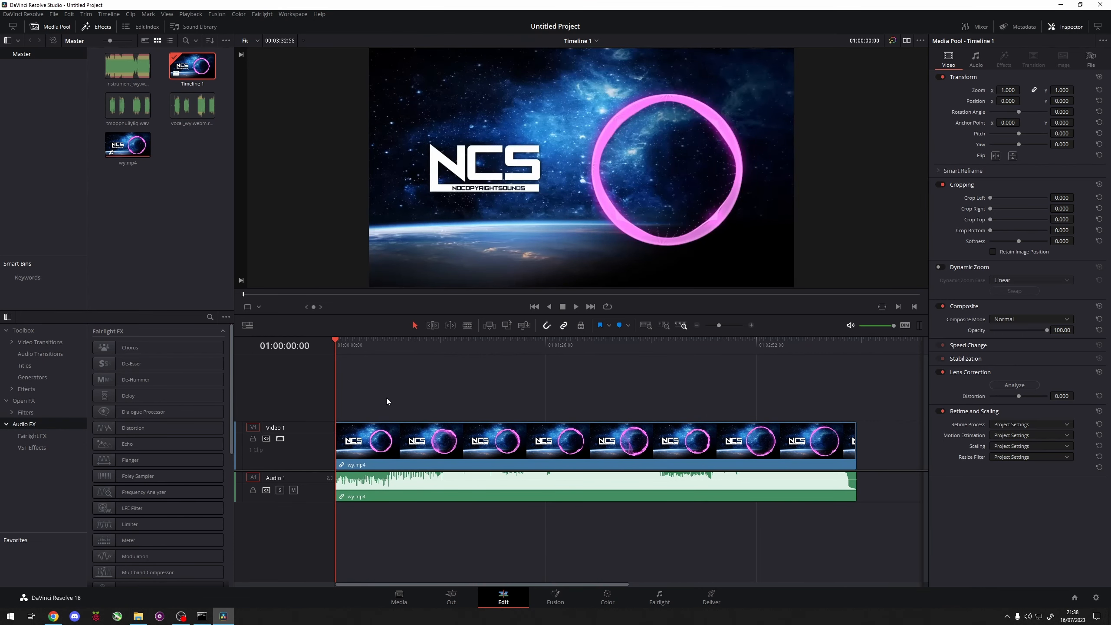
Step: Unlink the wy.mp4 clip's audio from its video and delete only the audio from the timeline
mouse_move(376, 347)
left_mouse_down()
mouse_move(437, 355)
mouse_move(382, 360)
left_mouse_up()
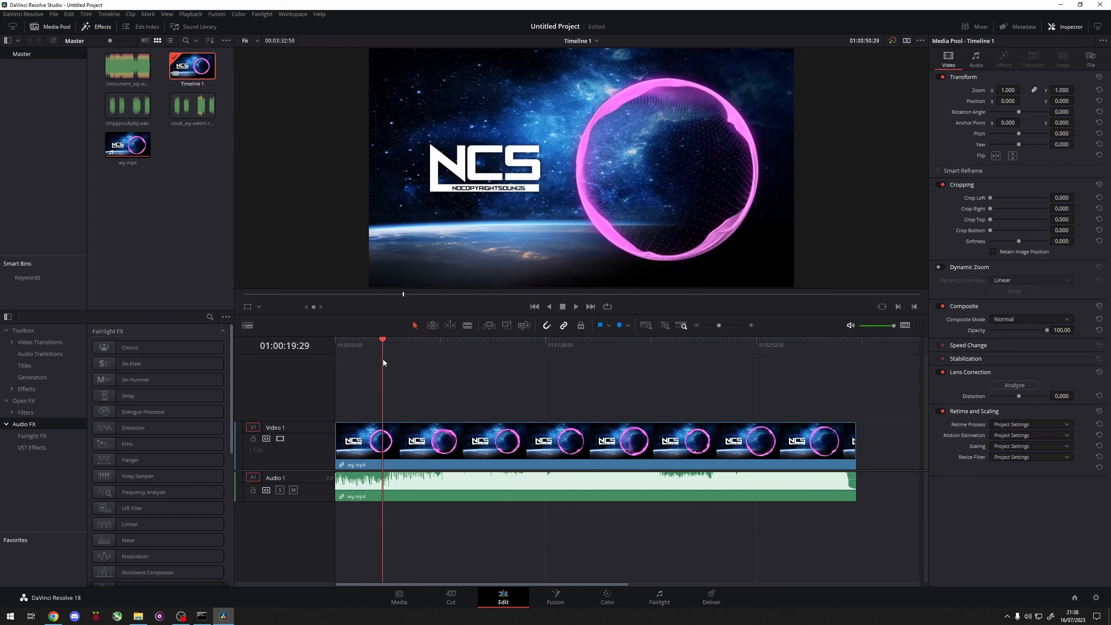
right_click(350, 488)
left_click(385, 478)
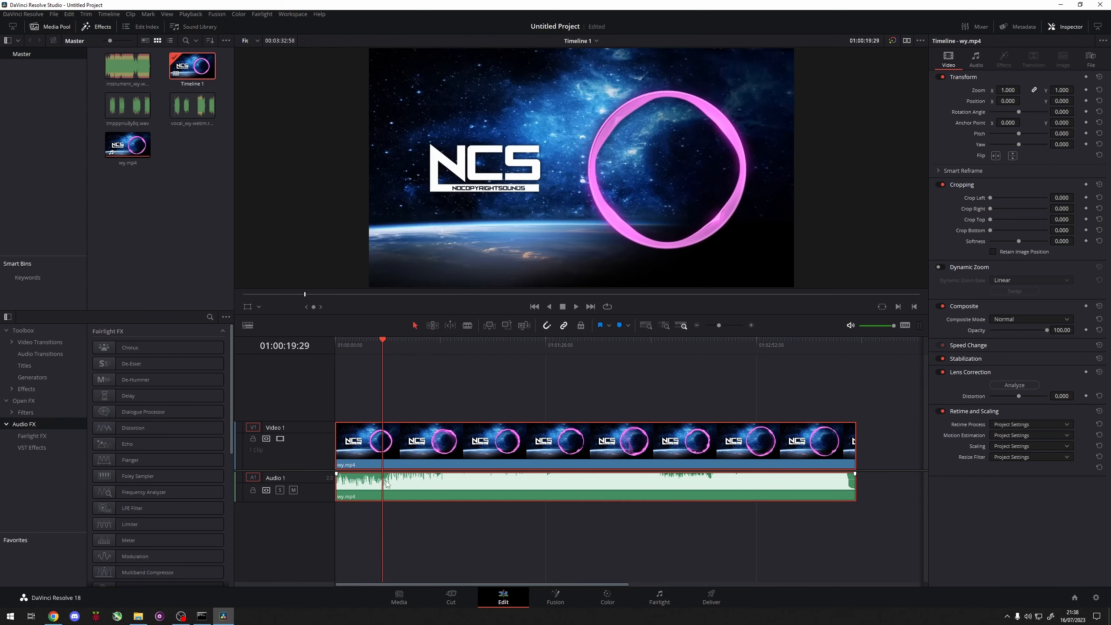
left_click_drag(428, 507, 401, 489)
key("Delete")
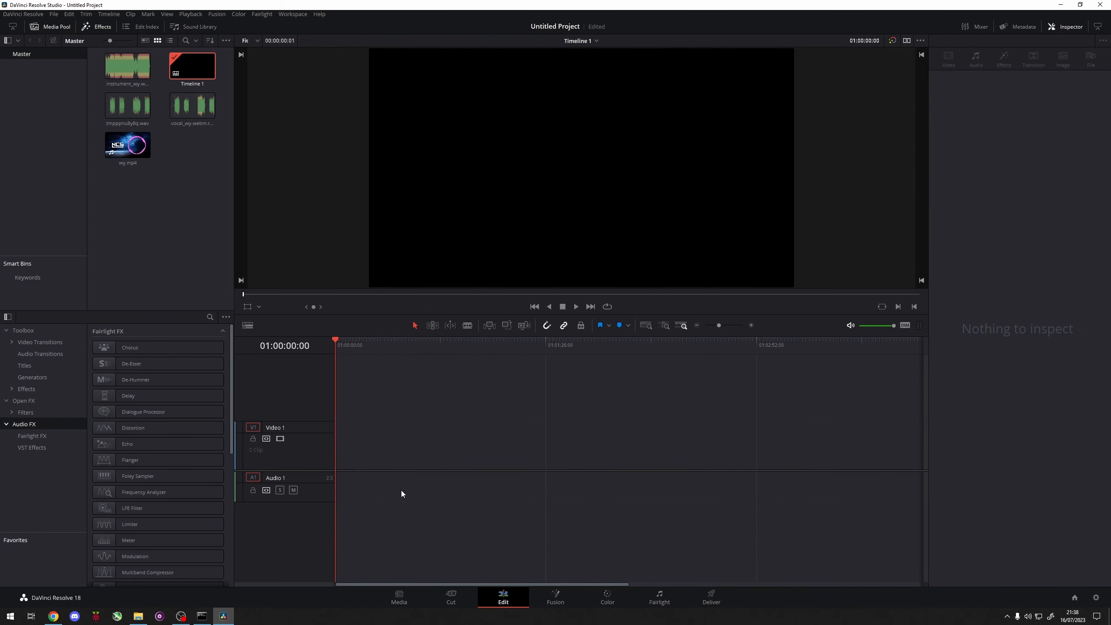
key("ctrl+z")
key("Delete")
left_click_drag(480, 491, 475, 514)
key("space")
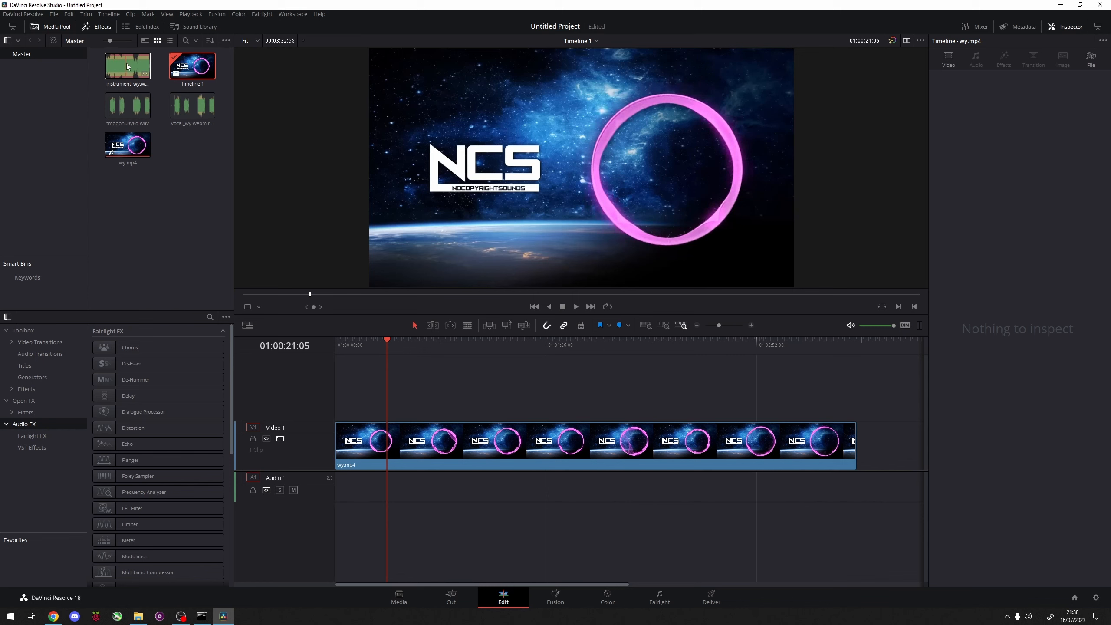
Step: Place the converted vocal wav at the start of Audio 1 and play the timeline
left_click_drag(133, 117, 343, 486)
key("space")
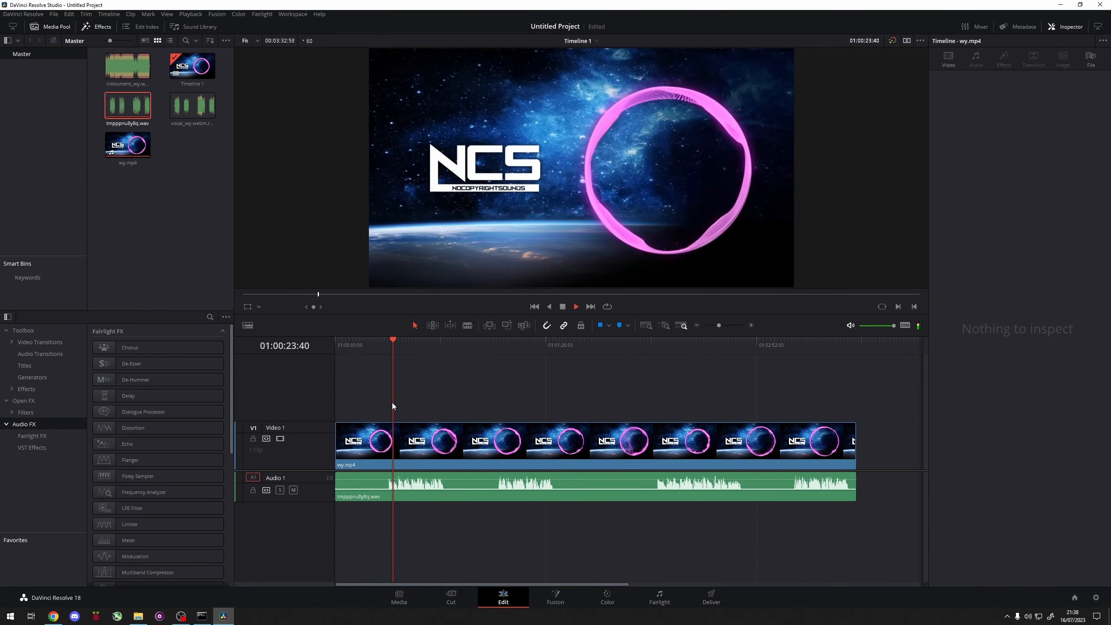
Step: Change the Audio 1 track type to mono and play the timeline to listen to the converted vocal
key("space")
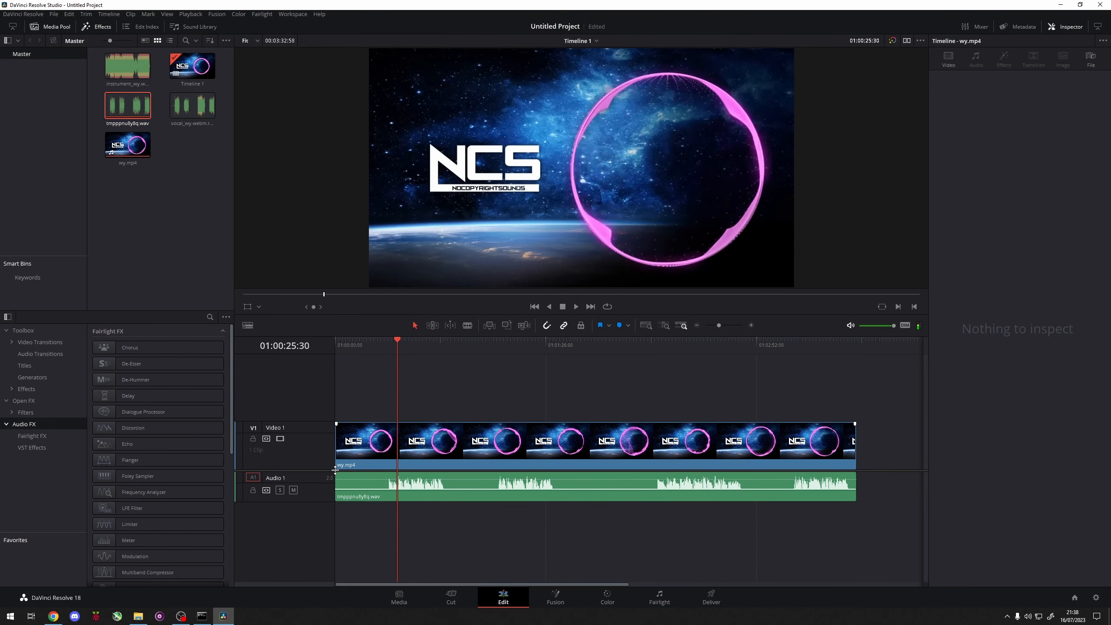
right_click(315, 482)
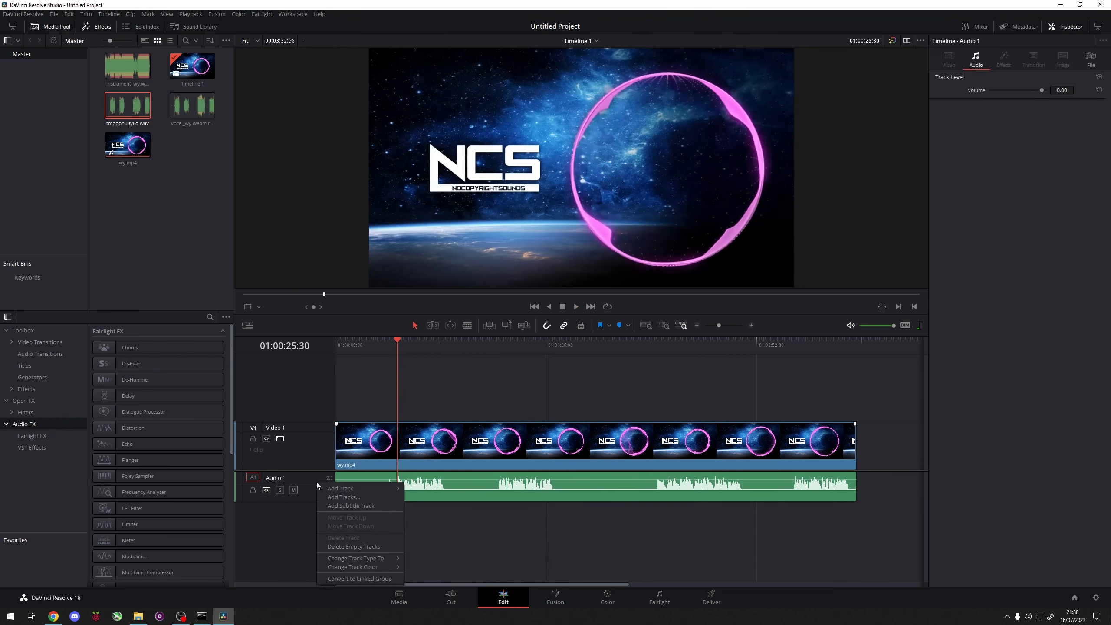
mouse_move(352, 488)
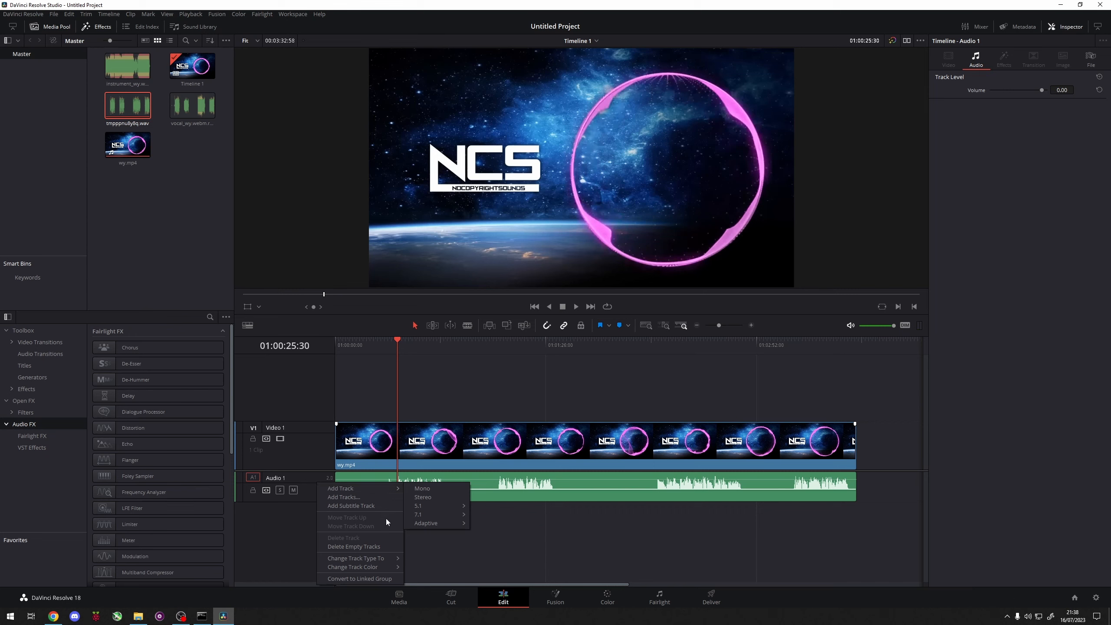
mouse_move(365, 559)
left_click(420, 560)
key("space")
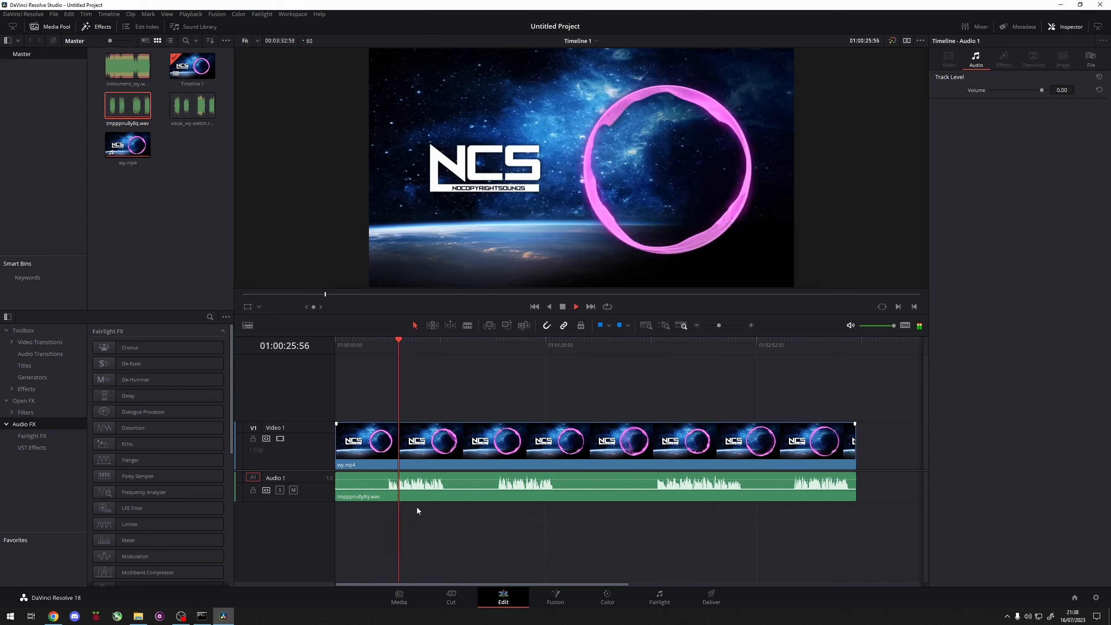
left_click(412, 526)
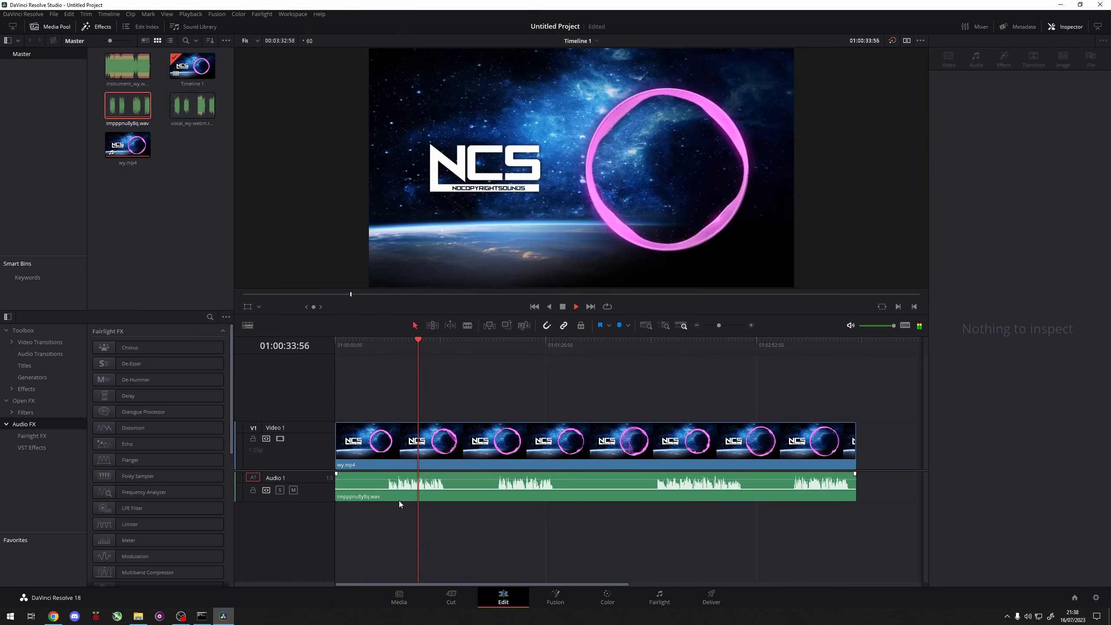
key("space")
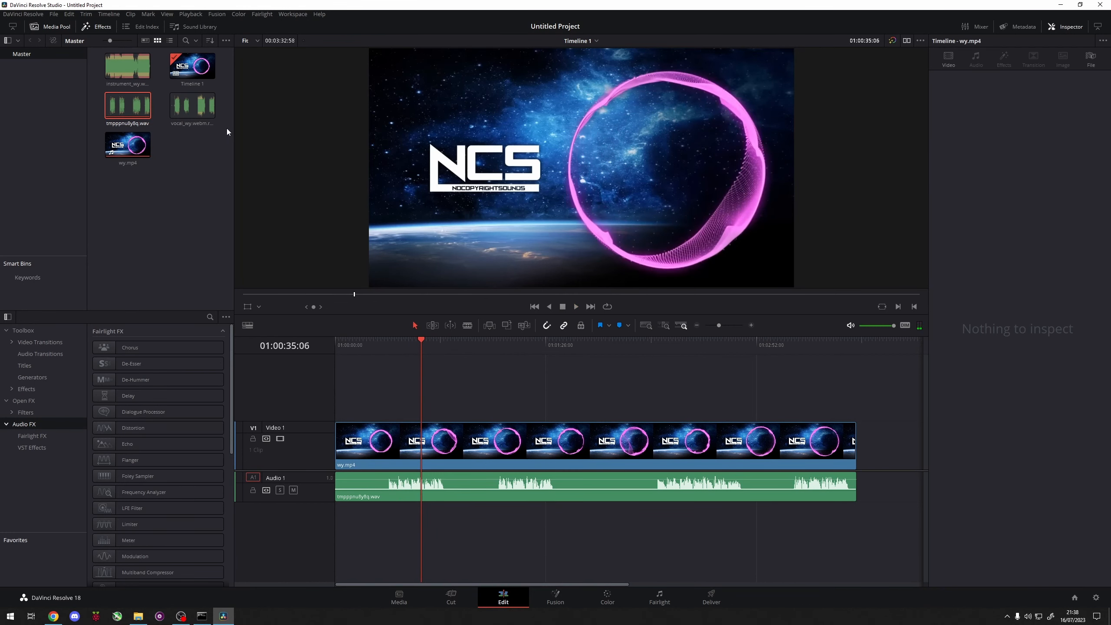
Step: Place the instrumental wav at the start of a new Audio 2 track below the vocal, and play both tracks together
left_click_drag(119, 68, 335, 531)
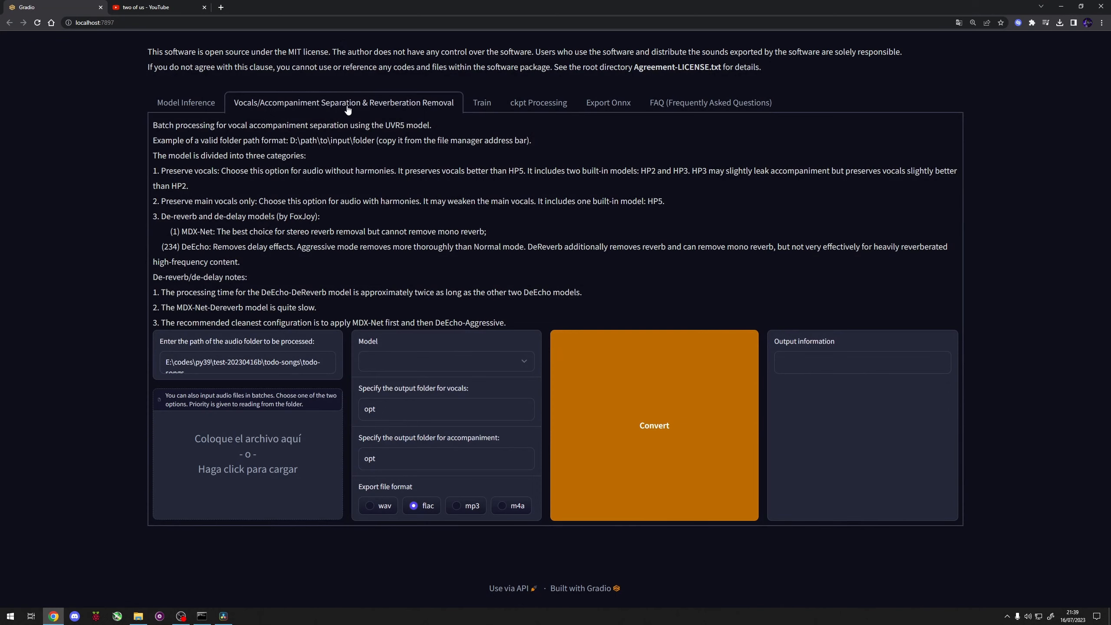
key("alt+Tab")
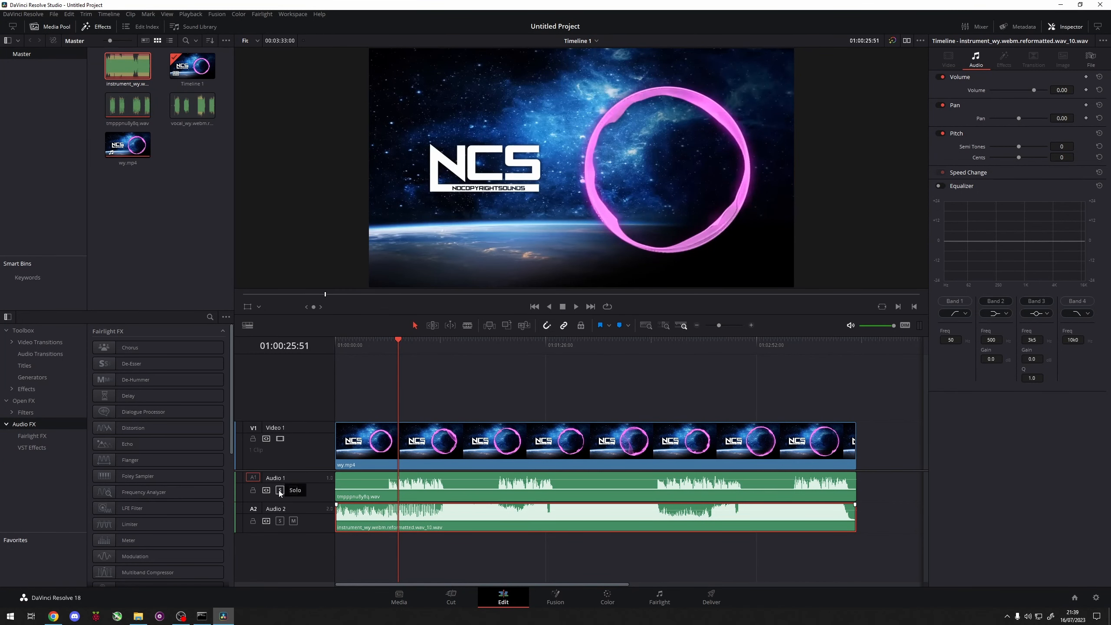
key("space")
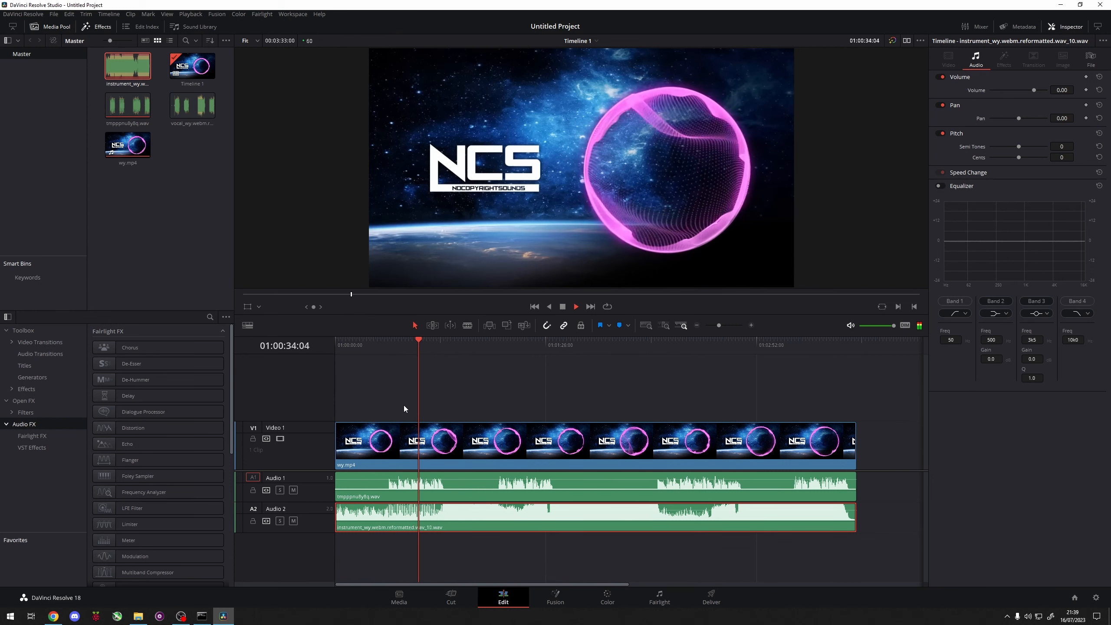
key("space")
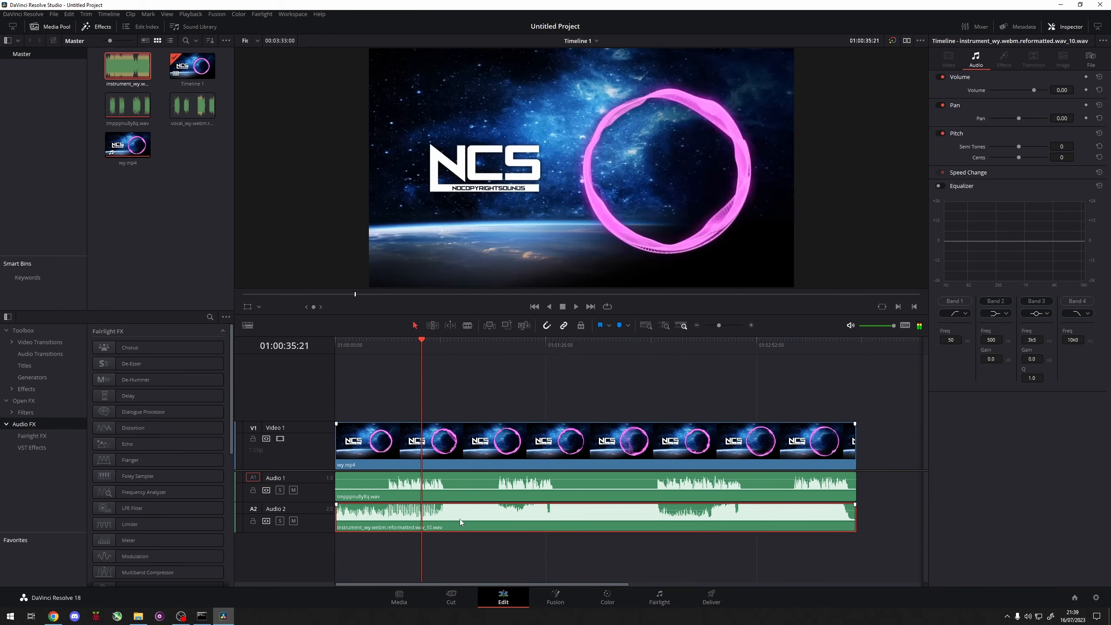
Step: Inspect the vocal and instrumental waveforms, and play the mix from just before the first vocal section
scroll(695, 517, "up", 4)
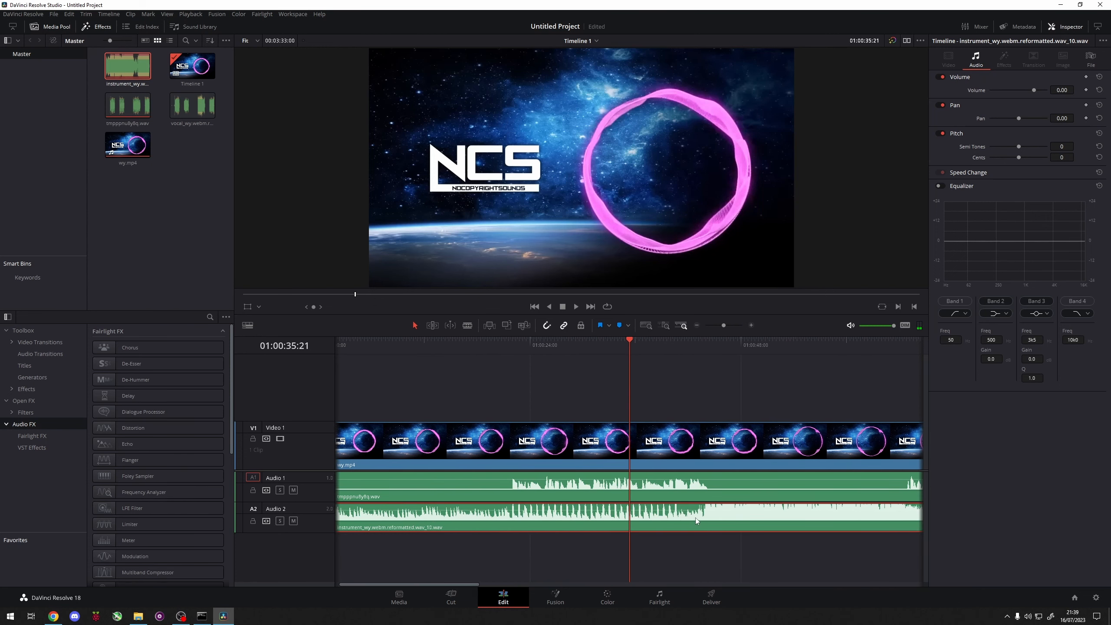
scroll(691, 518, "down", 1)
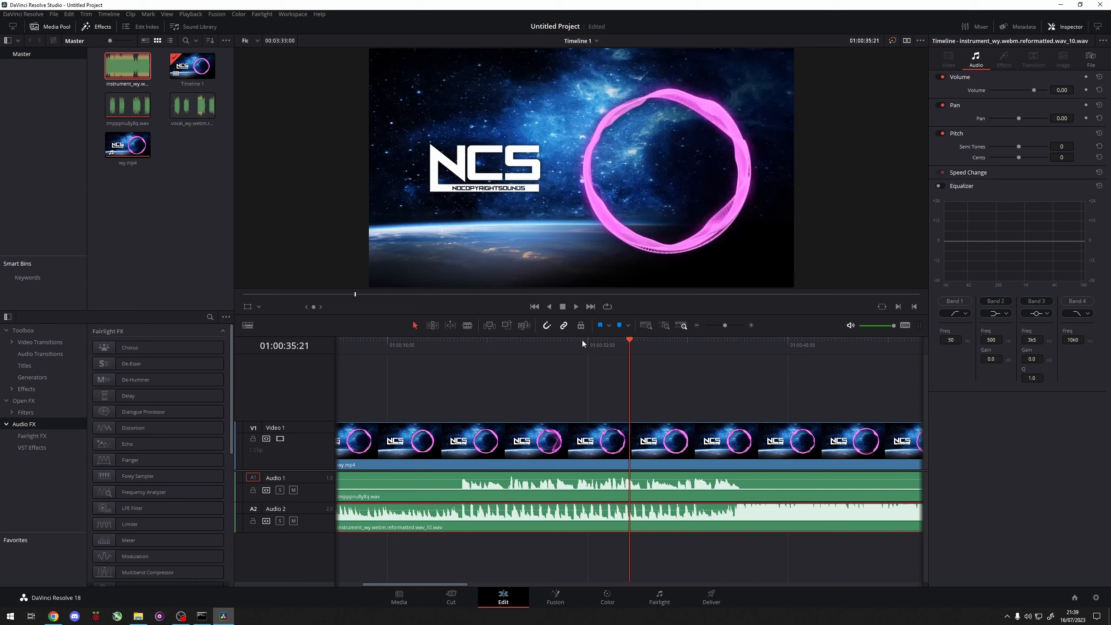
scroll(525, 402, "down", 5)
left_click_drag(463, 346, 403, 346)
key("space")
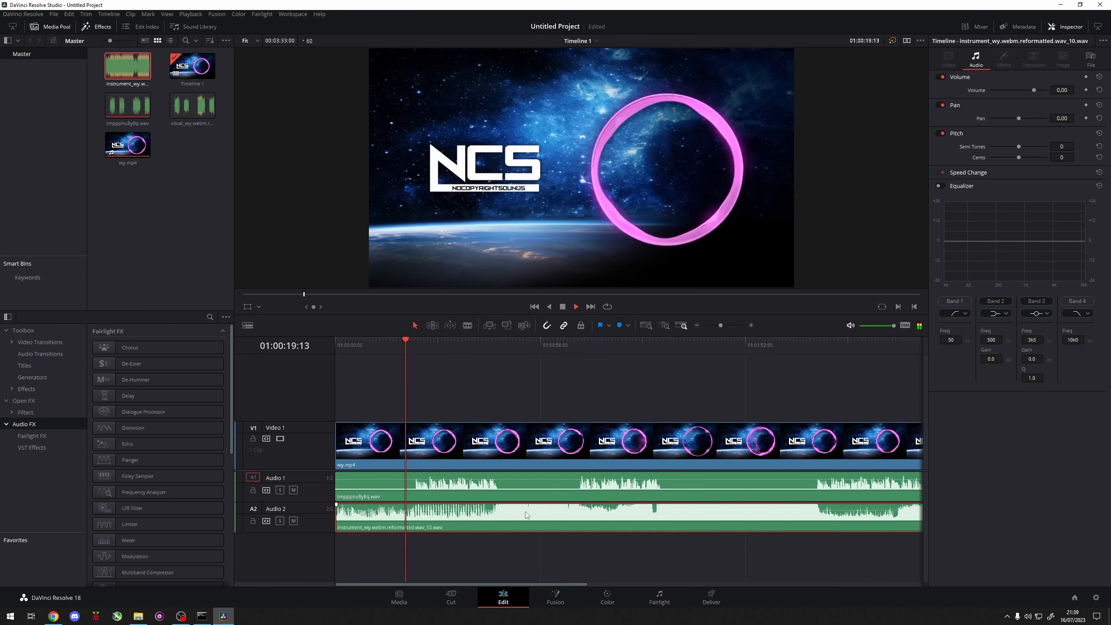